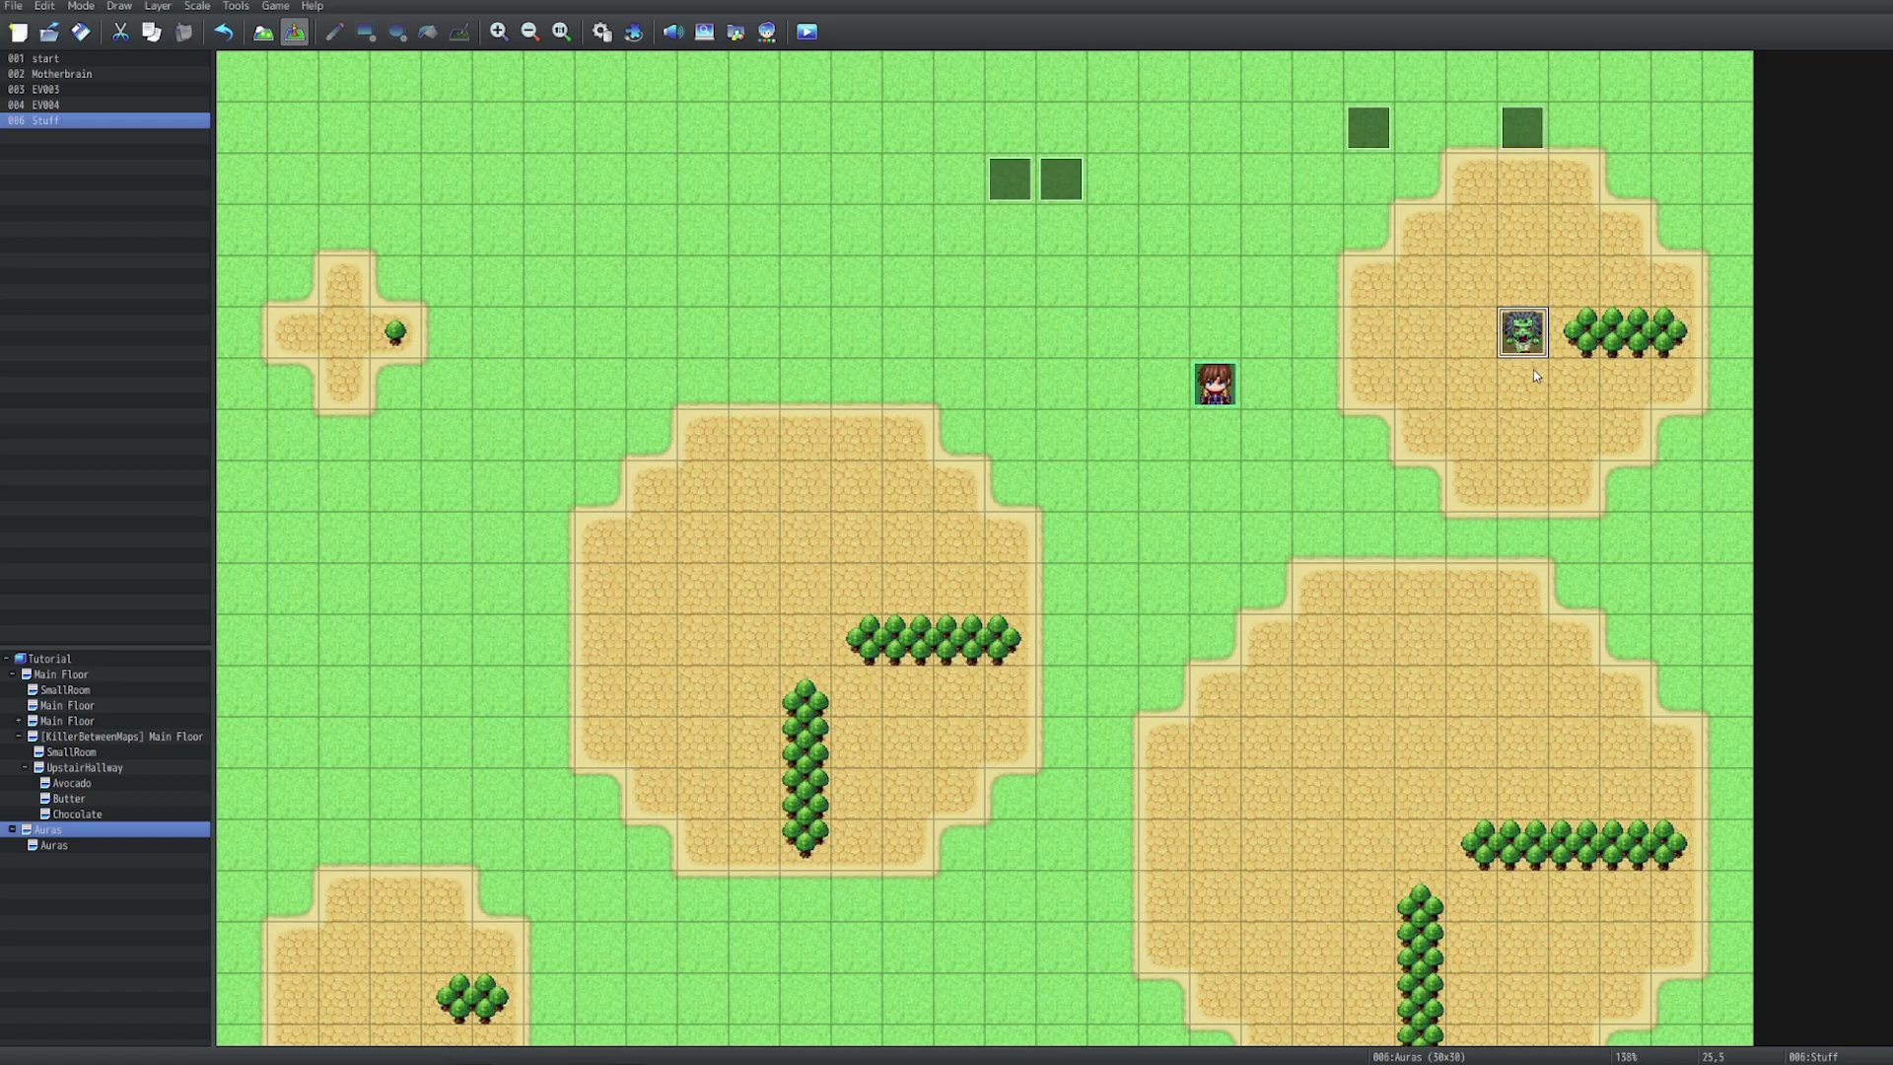
Inspect the TimerTestNoWait variable command in parallel event EV003 and close the event without changes
{"action": "double_click", "coordinate": [1538, 351]}
{"action": "left_click", "coordinate": [1392, 245]}
{"action": "double_click", "coordinate": [1010, 181]}
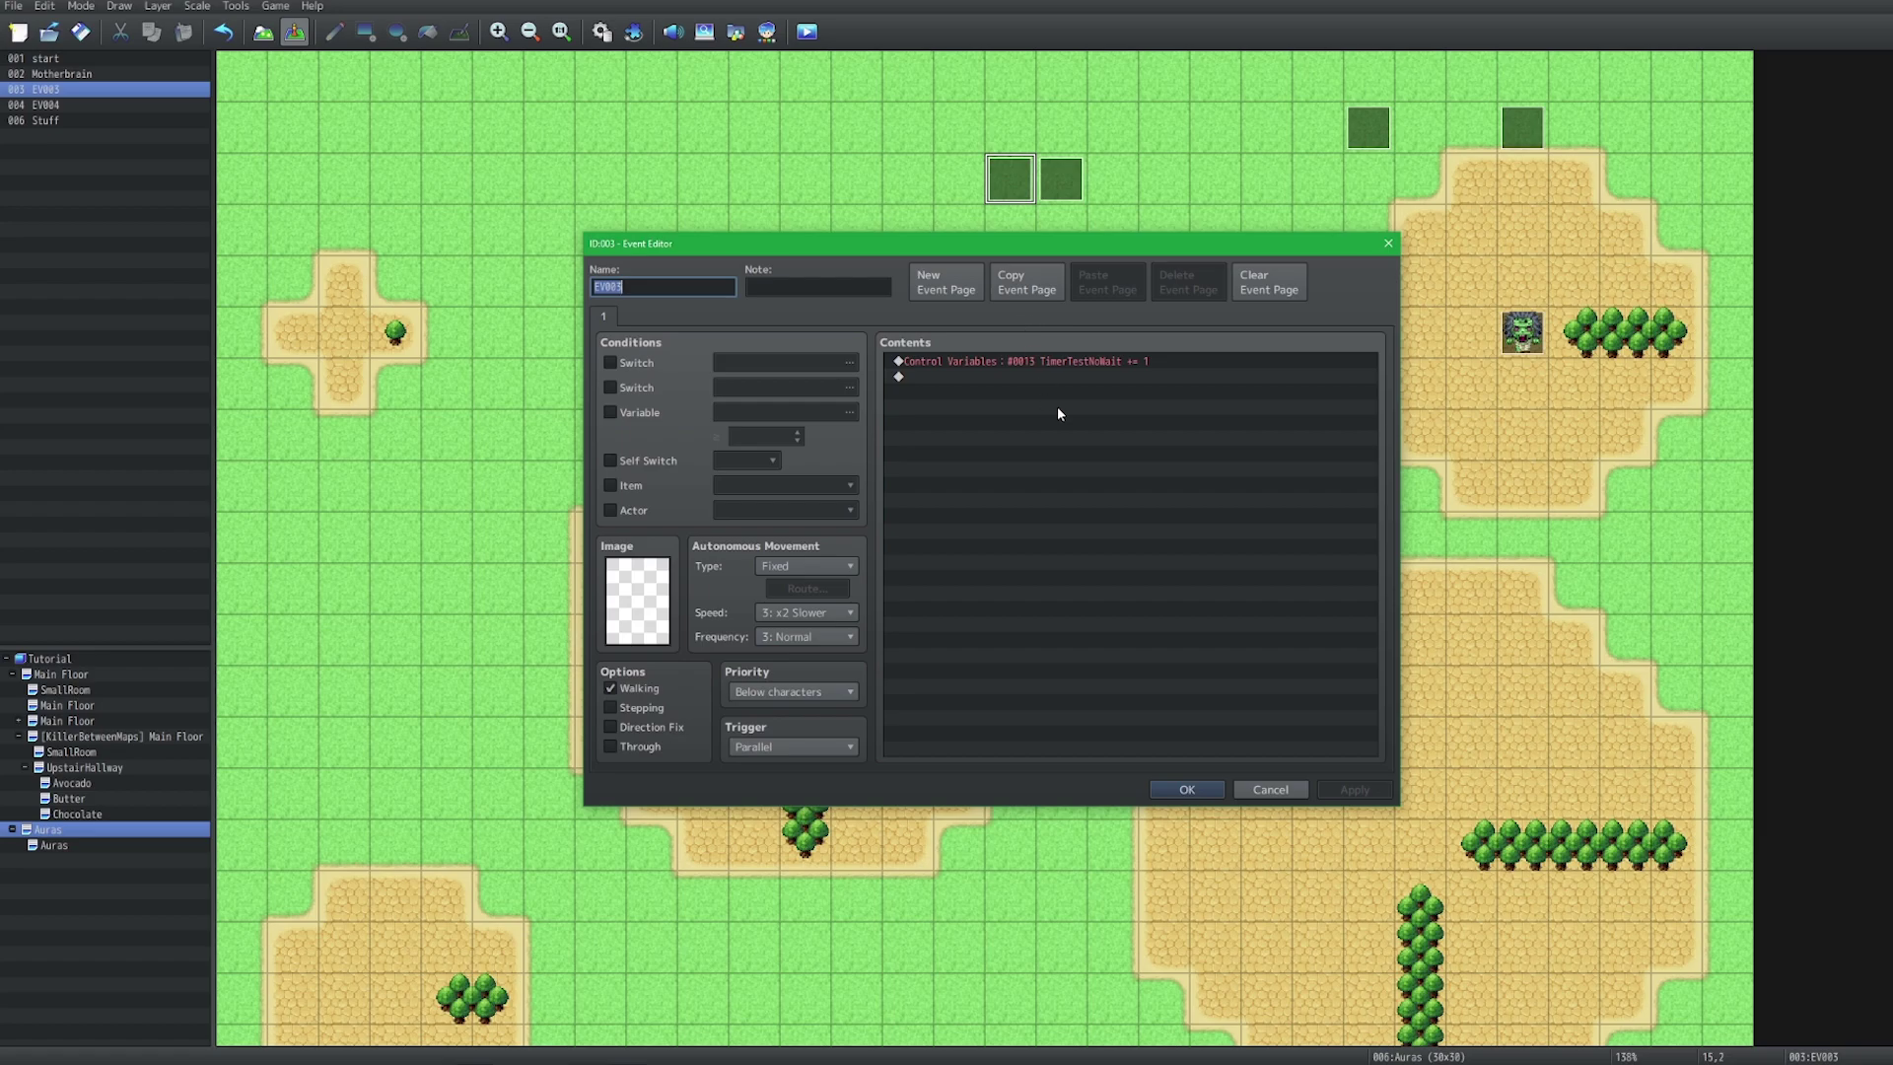
{"action": "left_click", "coordinate": [1137, 363]}
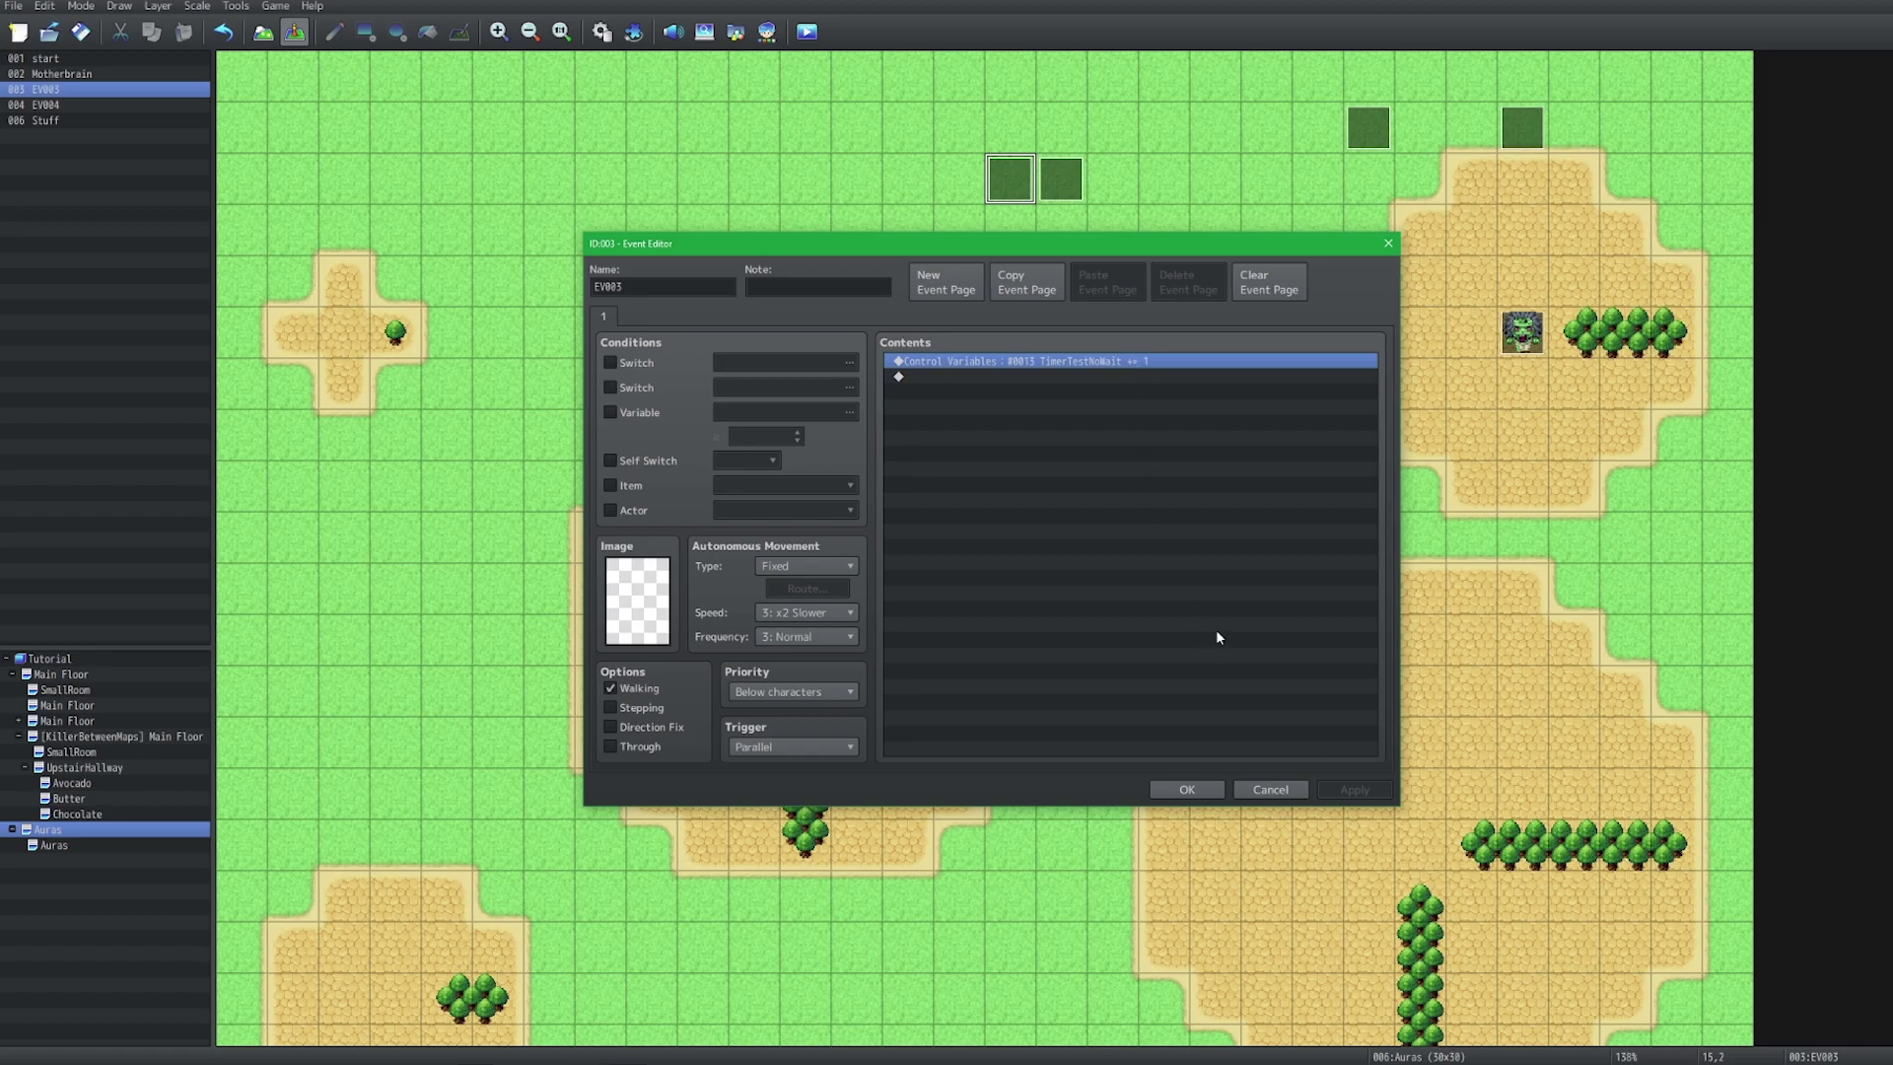
{"action": "left_click", "coordinate": [1271, 790]}
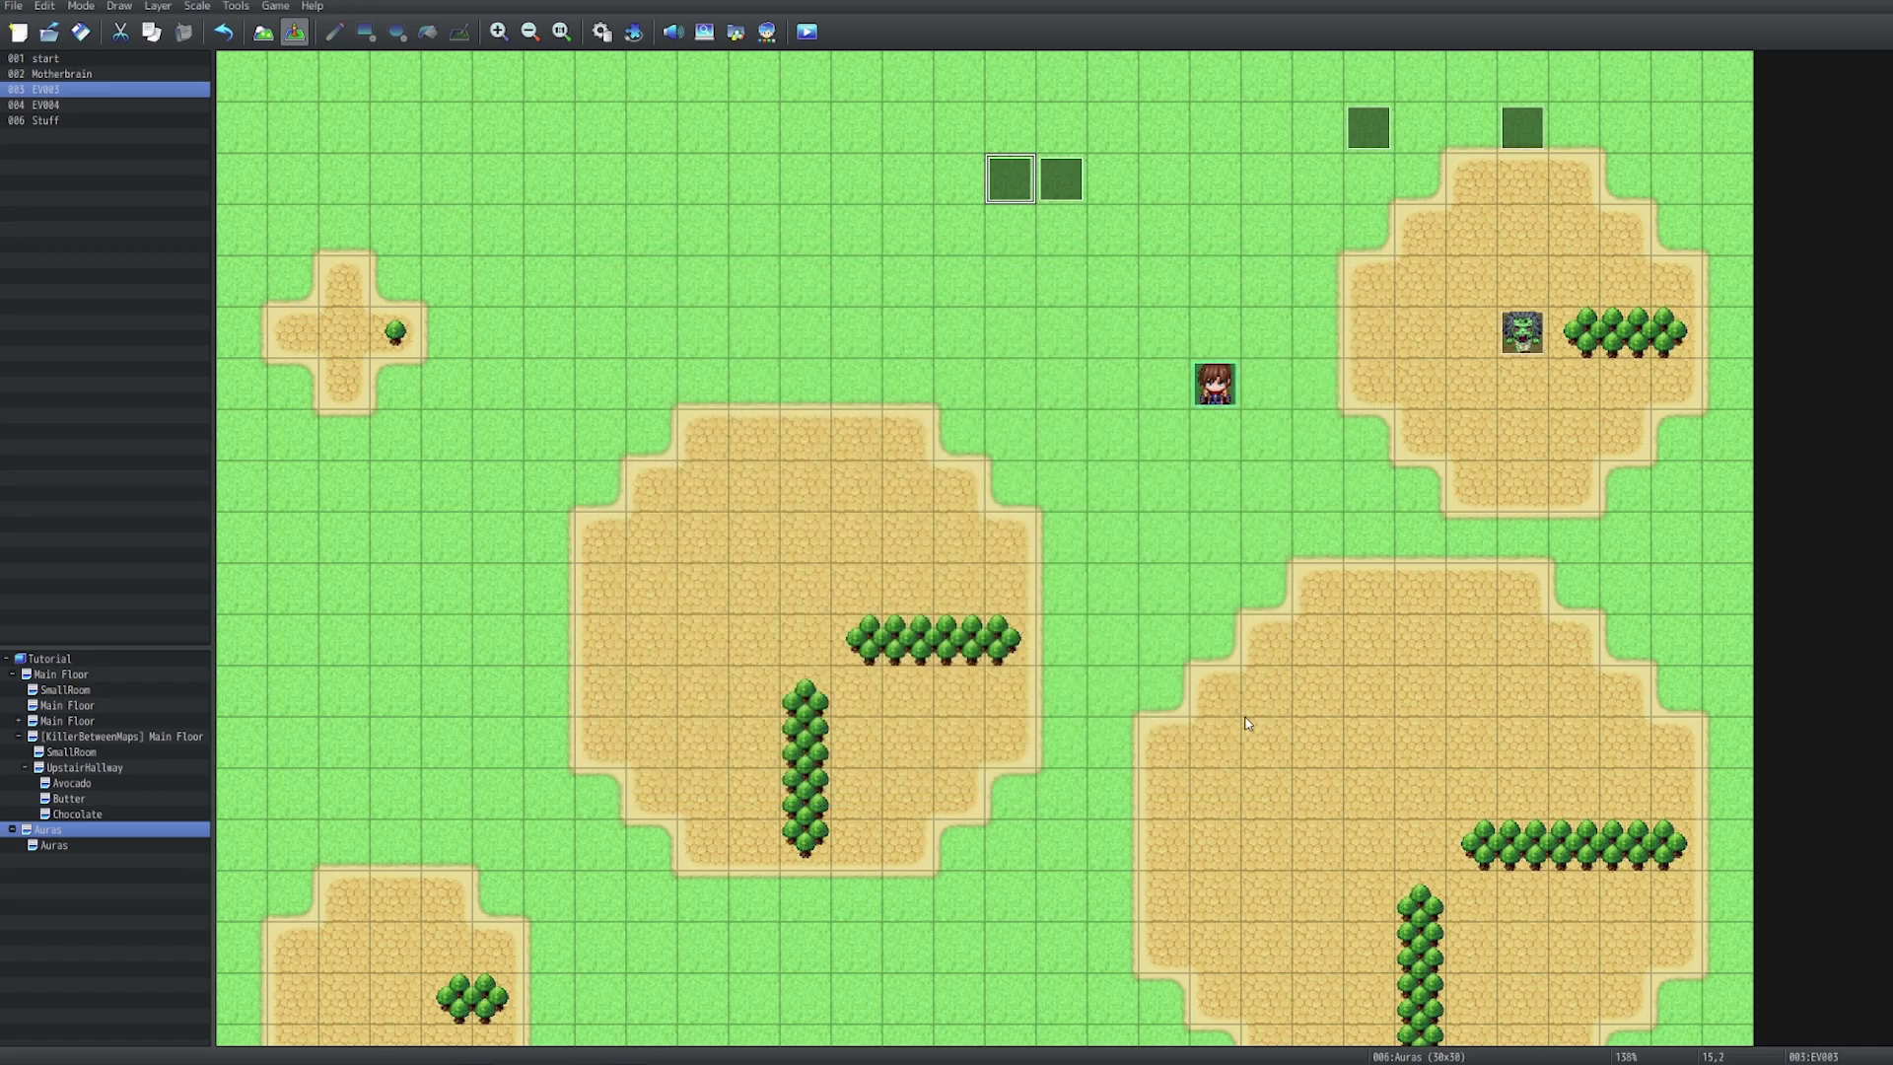
Compare the Wait and Control Variables commands in event EV004 with the contents of event EV003
{"action": "double_click", "coordinate": [1071, 187]}
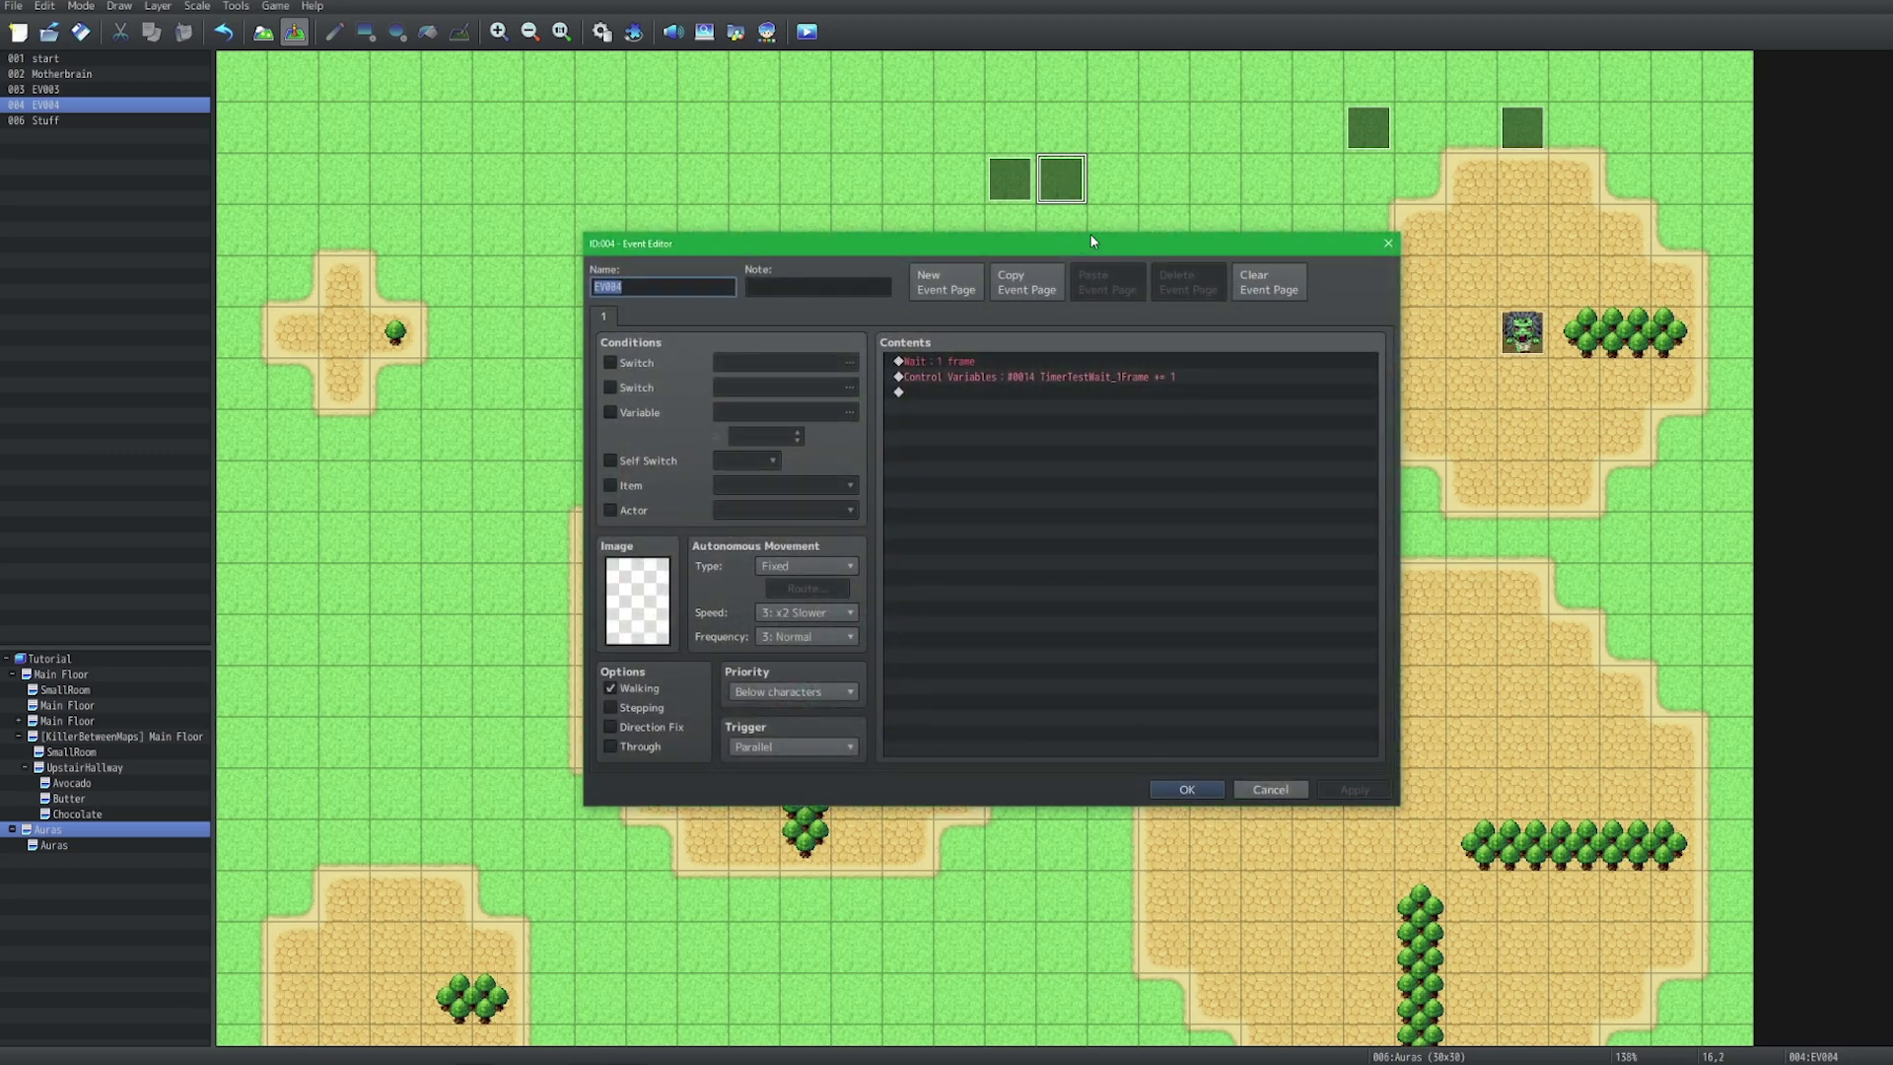
{"action": "left_click", "coordinate": [1011, 361]}
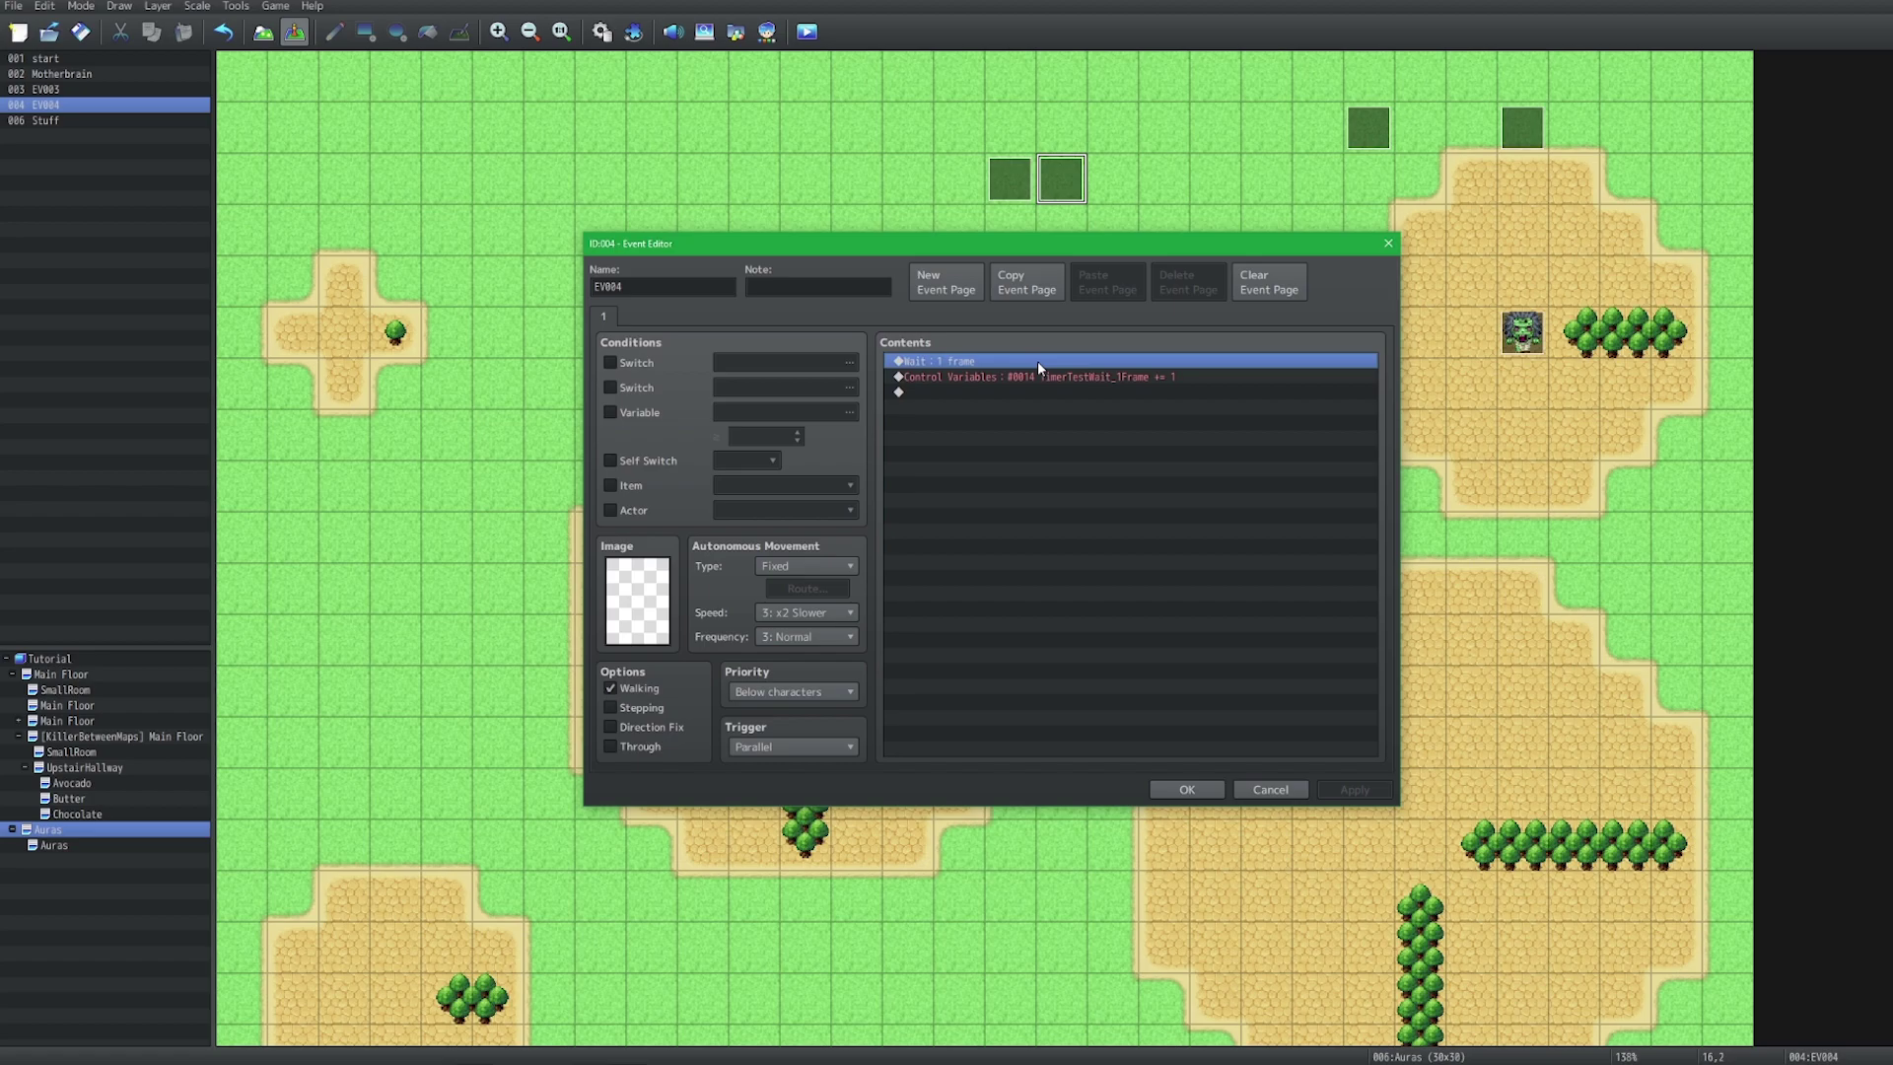
{"action": "left_click", "coordinate": [1049, 376]}
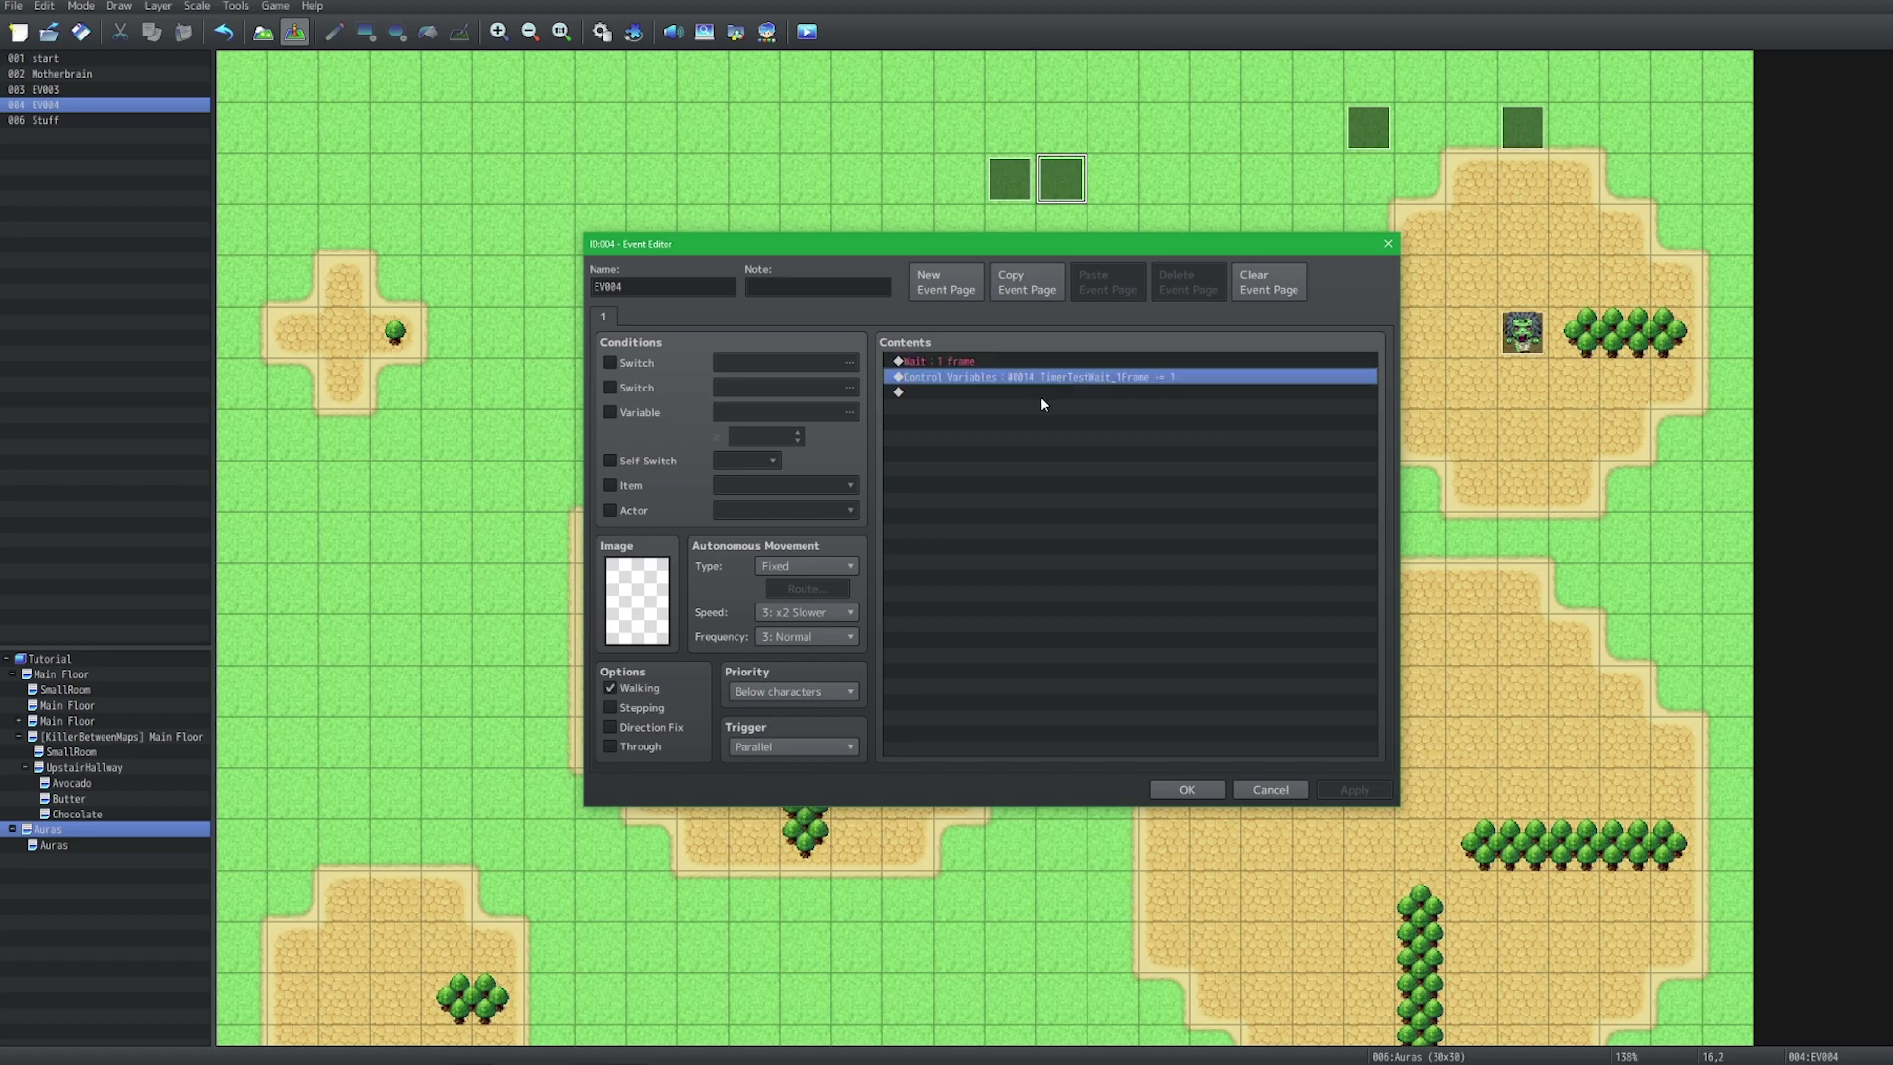
{"action": "left_click", "coordinate": [1270, 789]}
{"action": "double_click", "coordinate": [1015, 176]}
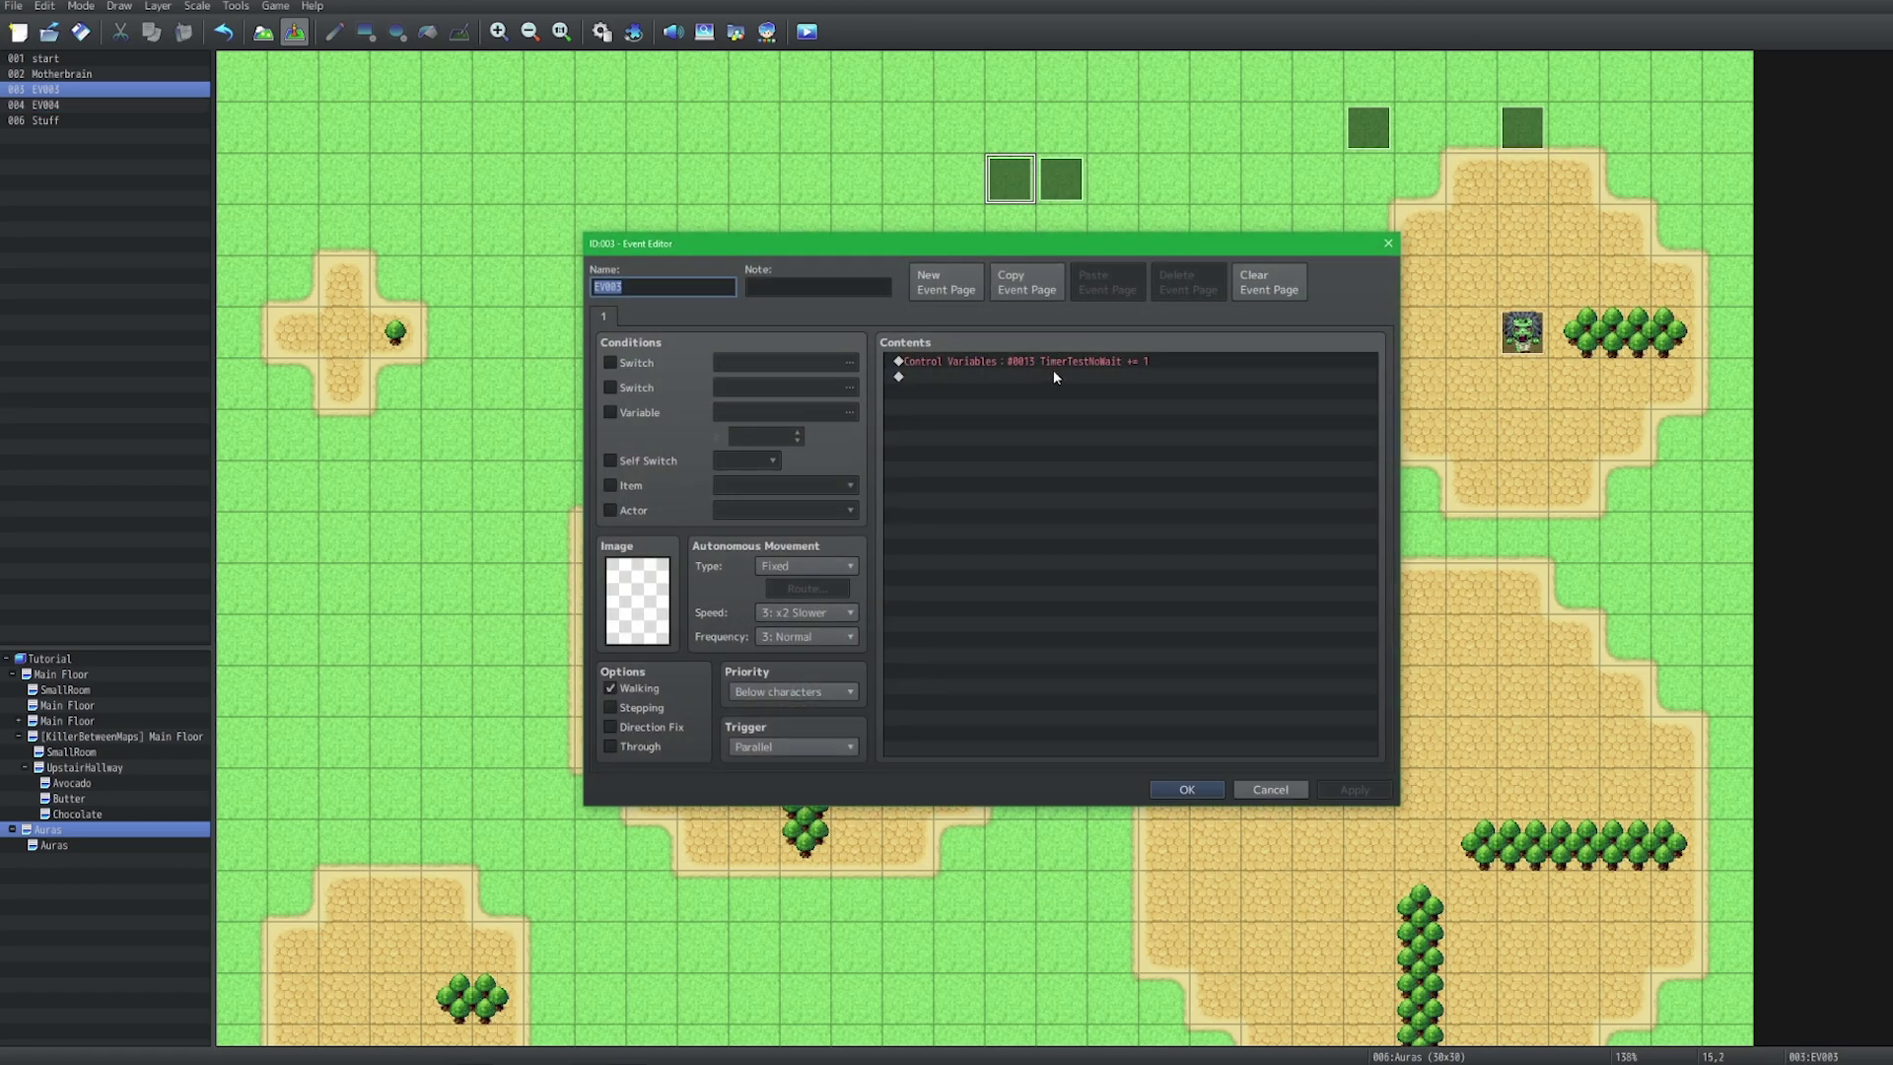
{"action": "left_click", "coordinate": [1272, 788]}
Playtest the game and view variables 0011-0020 in the debug screen
{"action": "key", "text": "Right"}
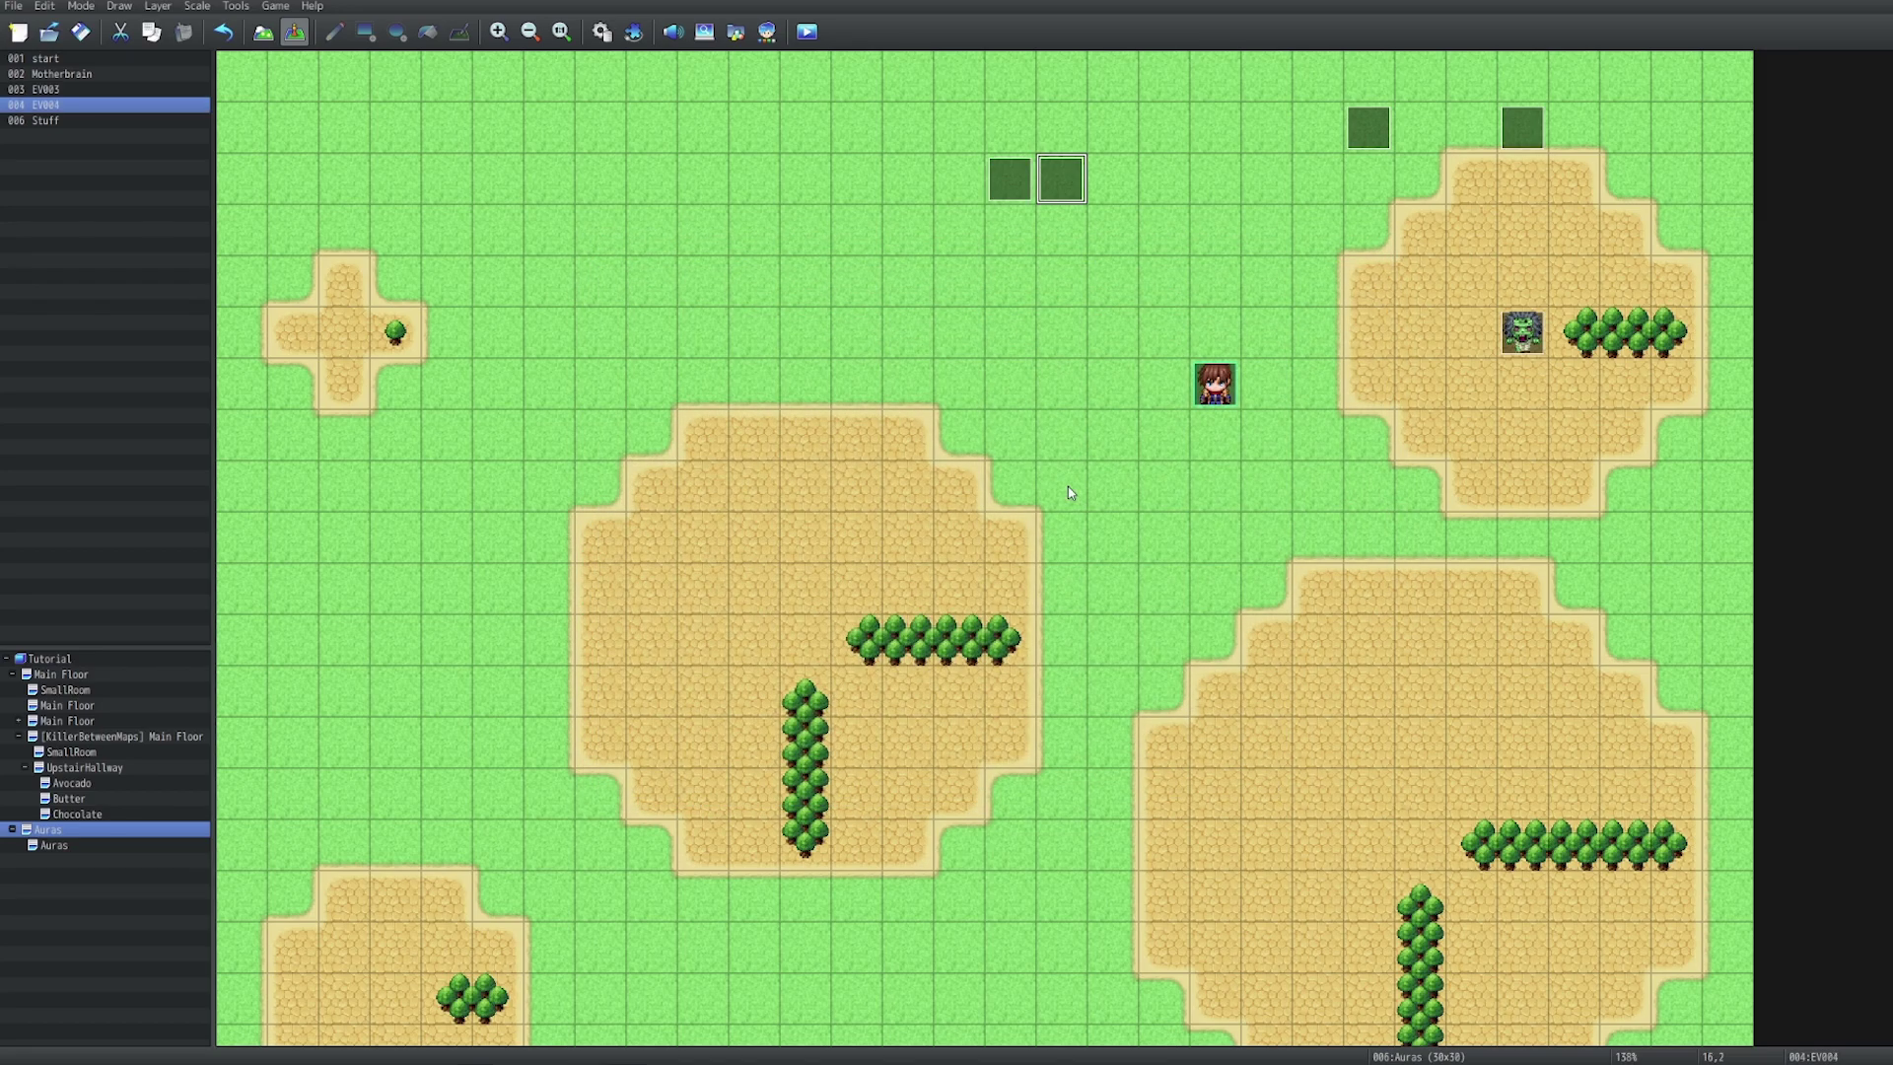
{"action": "key", "text": "Return"}
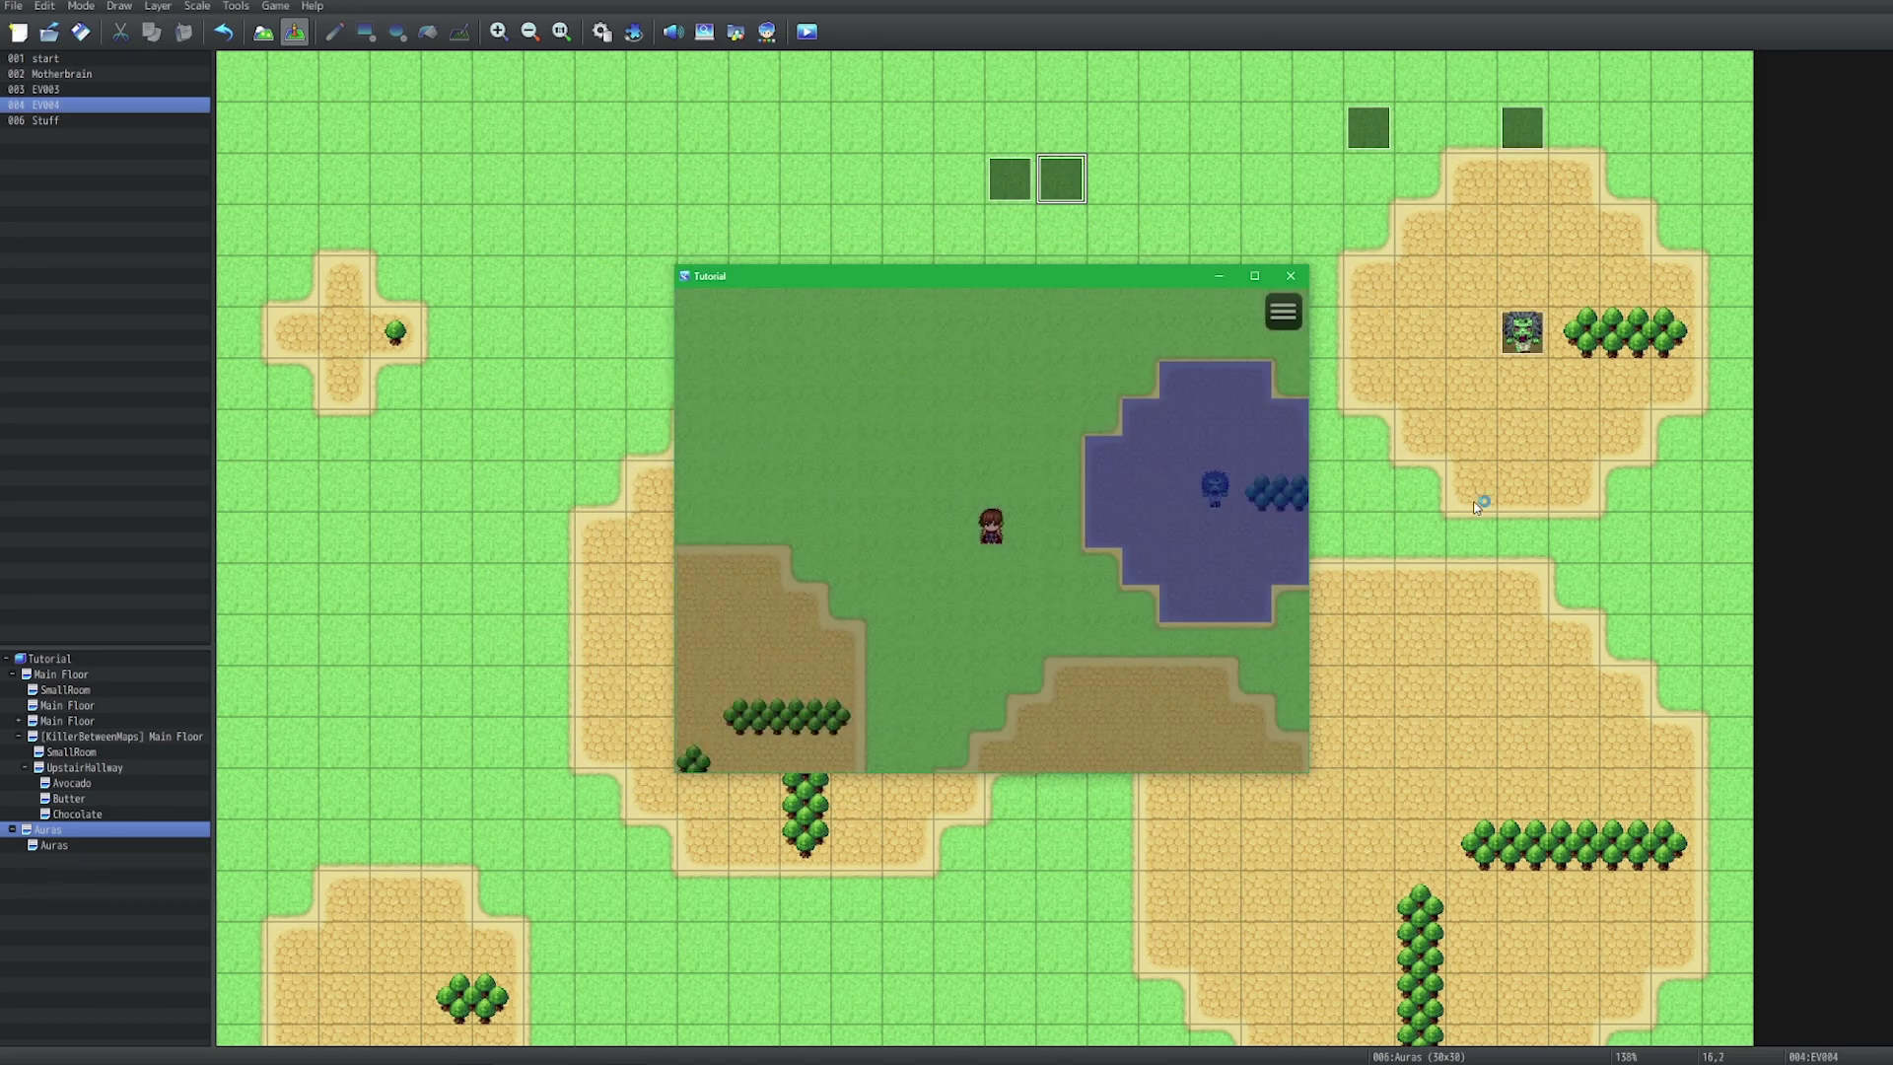
{"action": "key", "text": "F9"}
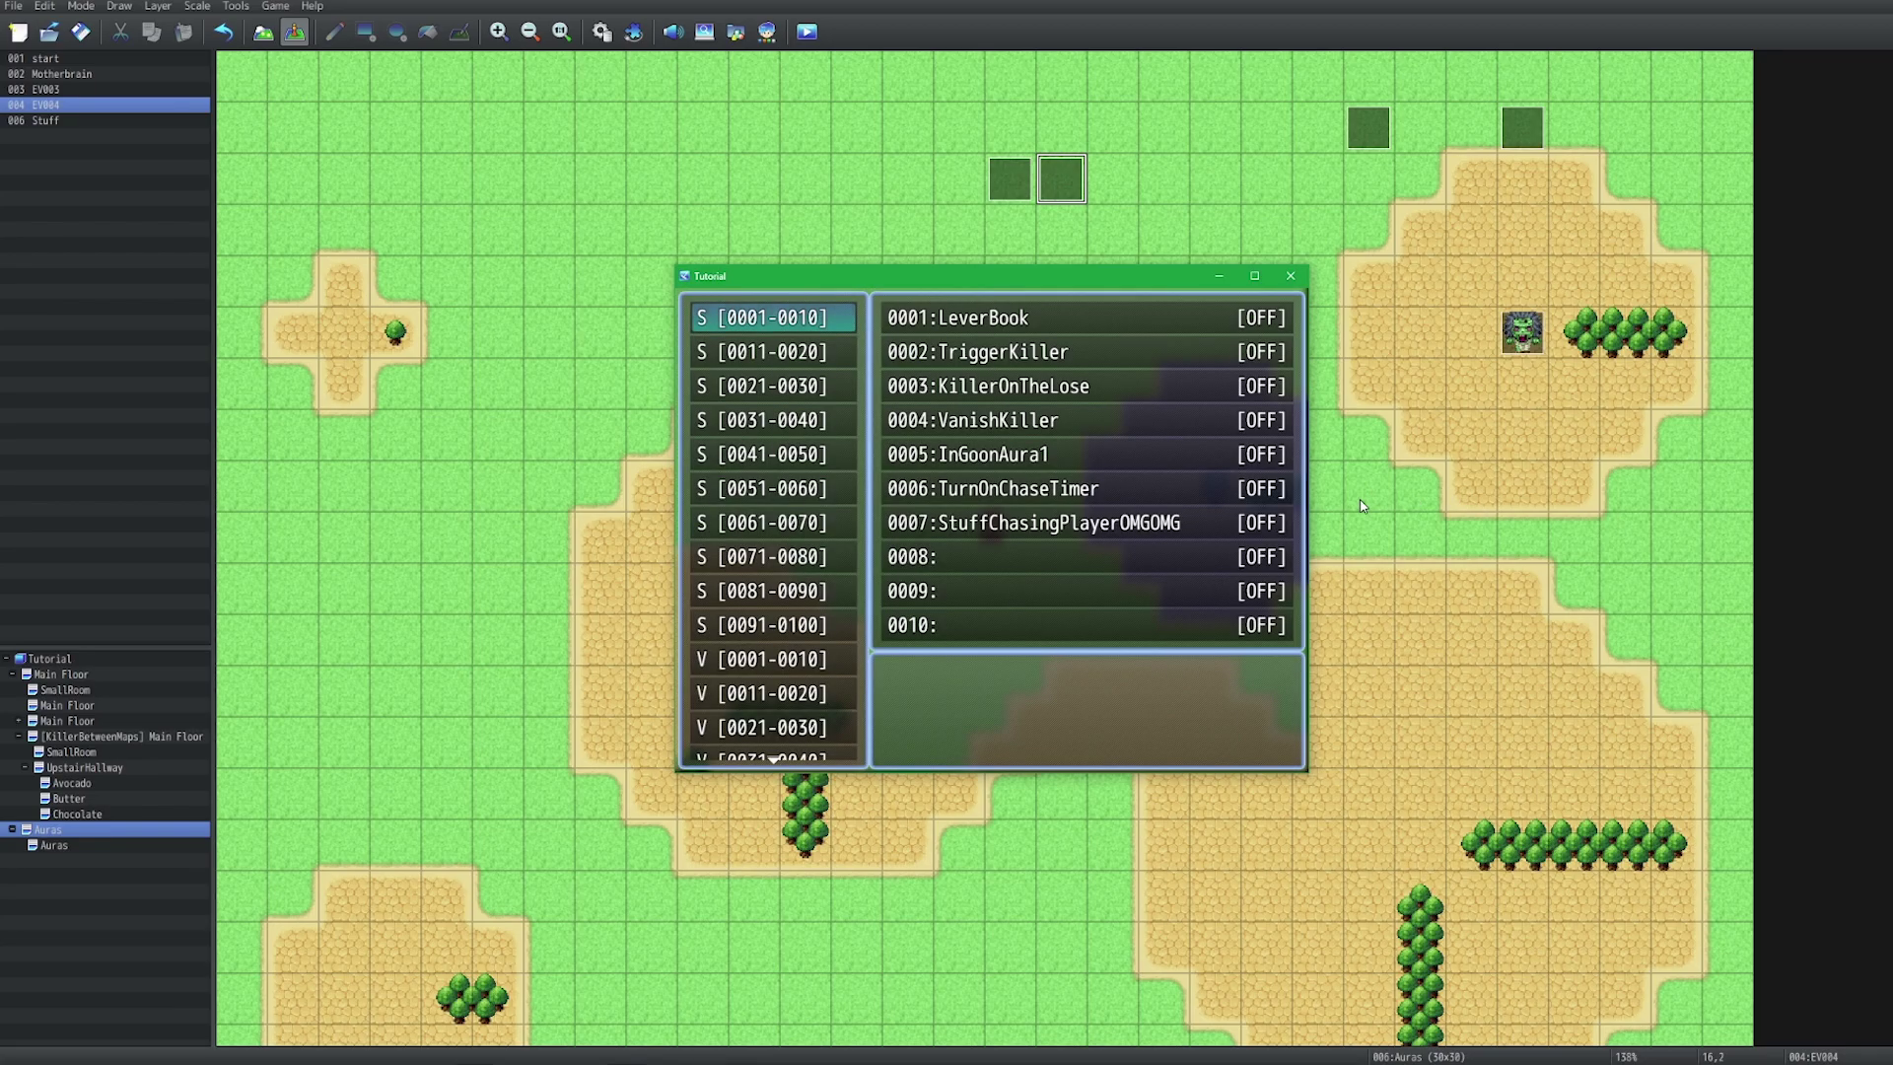
{"action": "mouse_move", "coordinate": [799, 554]}
{"action": "scroll", "coordinate": [798, 554], "scroll_direction": "down", "scroll_amount": 5}
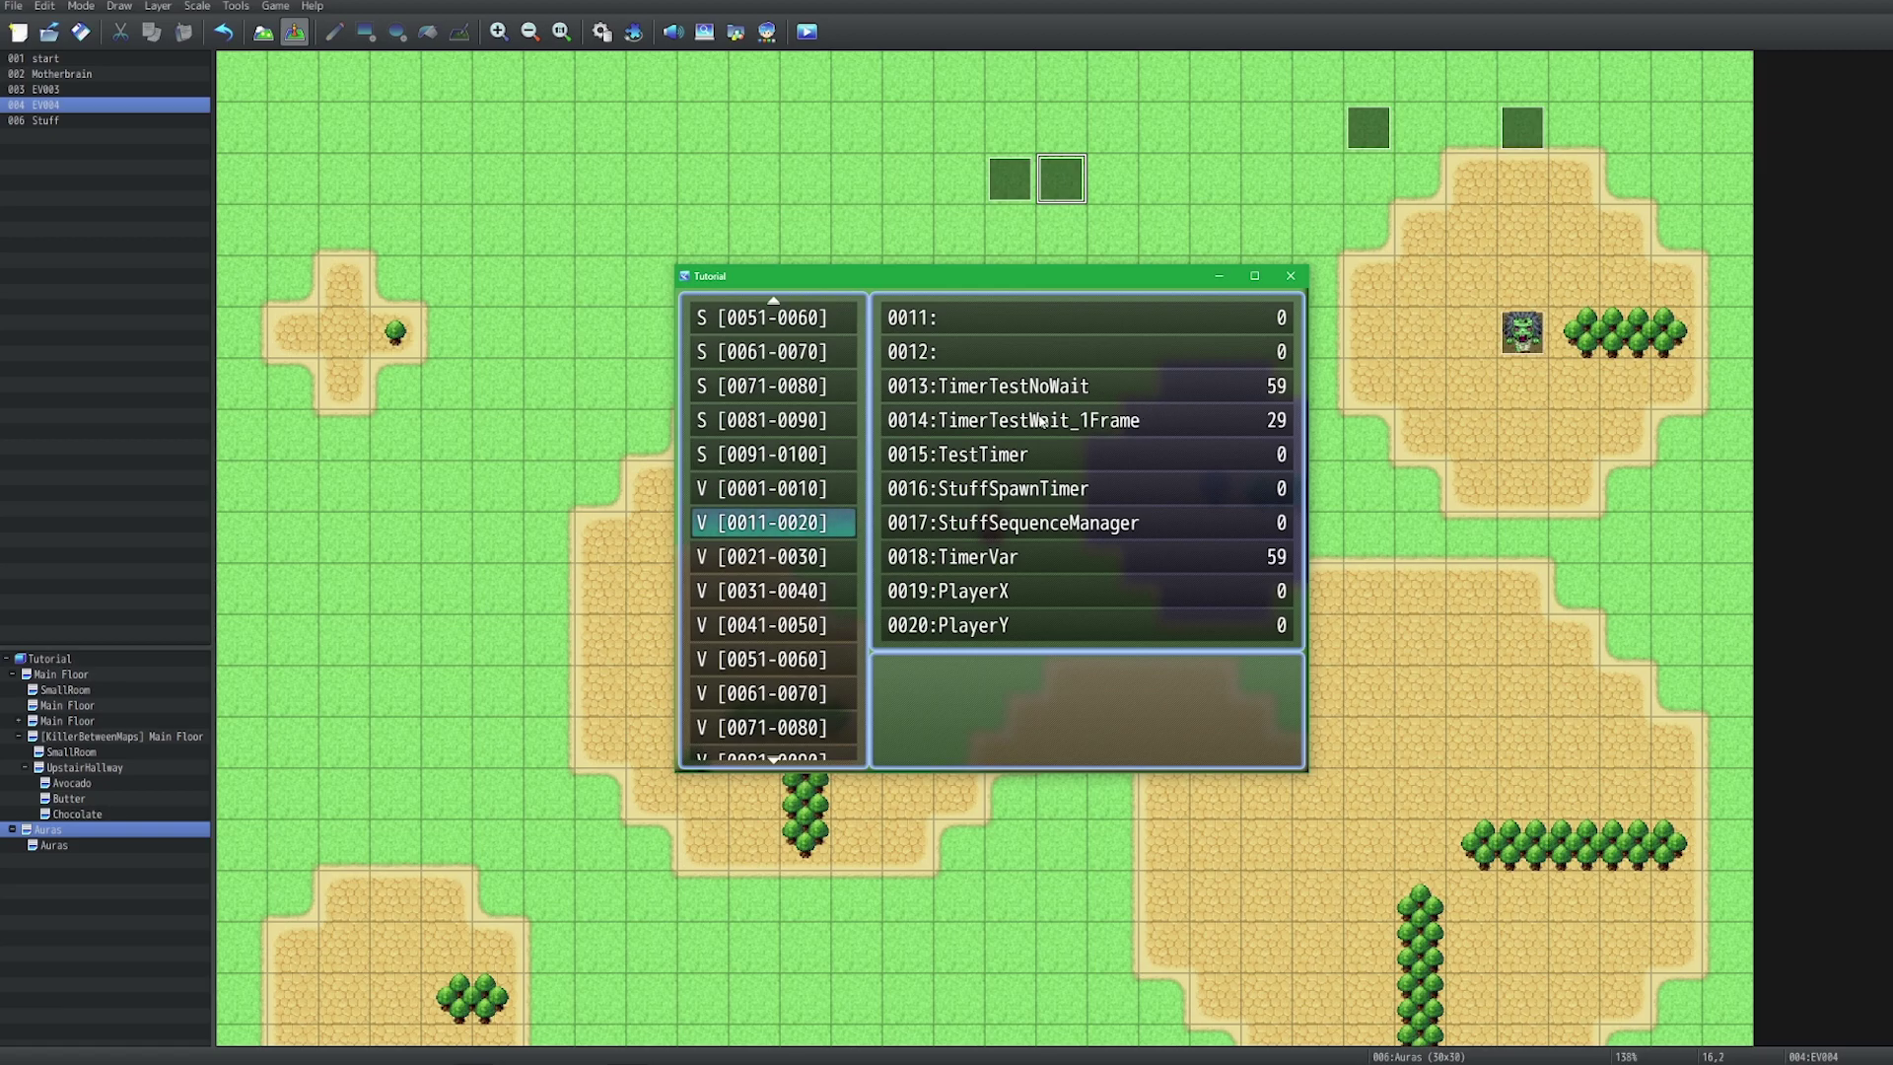
Recheck the commands of events EV004 and EV003, closing both unchanged, and return to the playtest's variable list
{"action": "double_click", "coordinate": [1079, 194]}
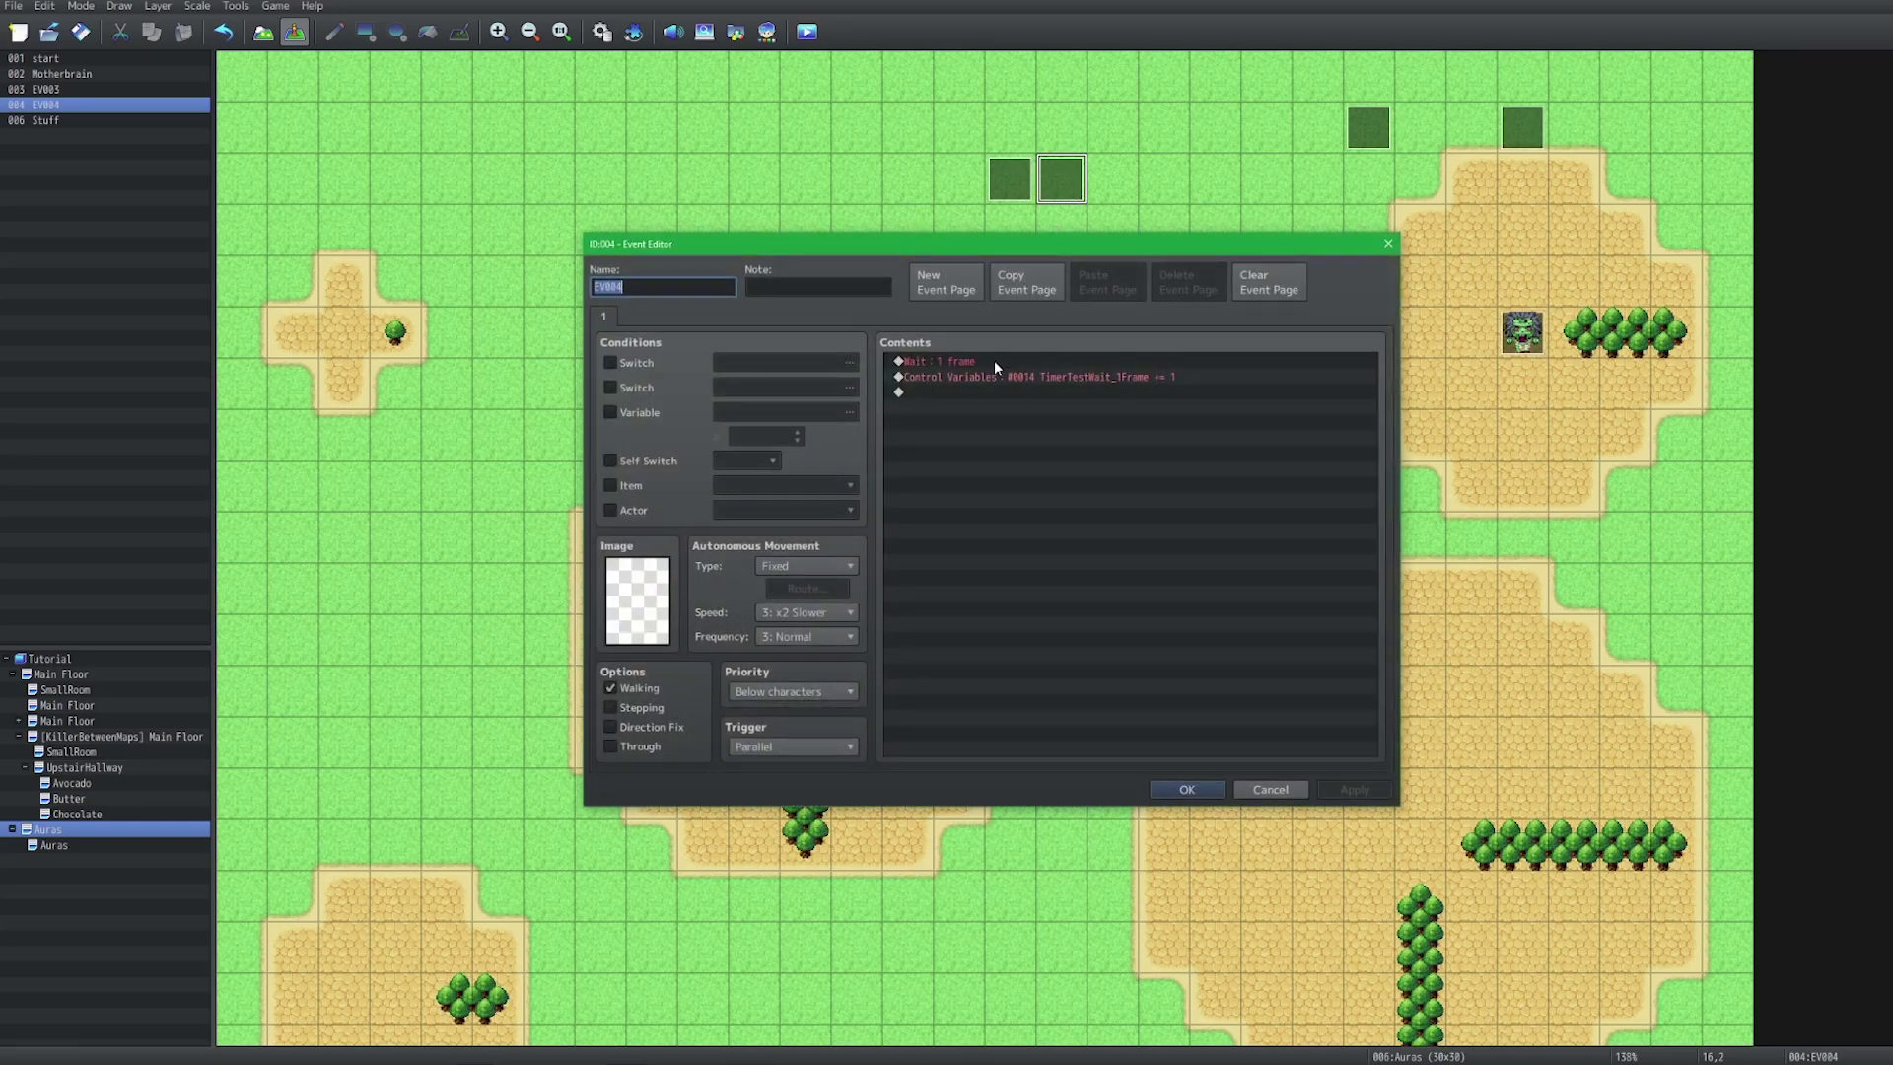
{"action": "left_click", "coordinate": [1269, 788]}
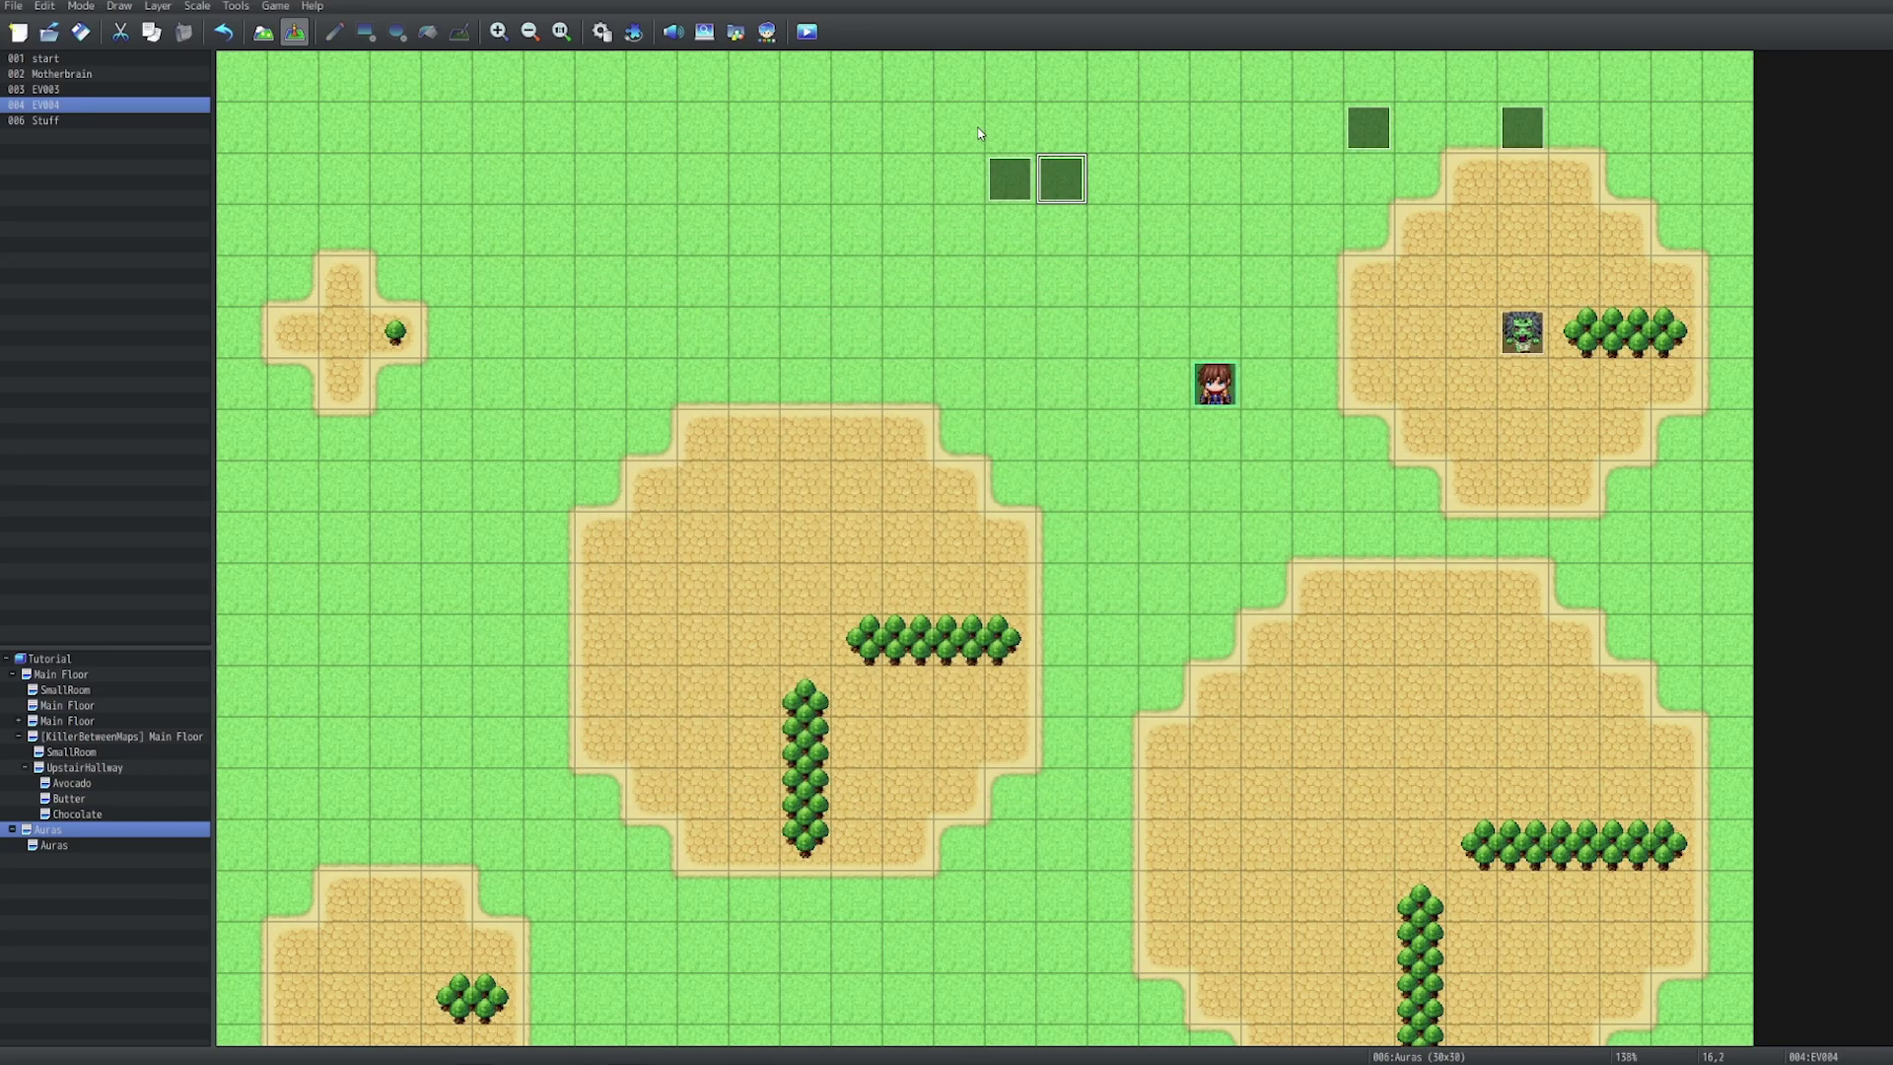
{"action": "double_click", "coordinate": [1020, 175]}
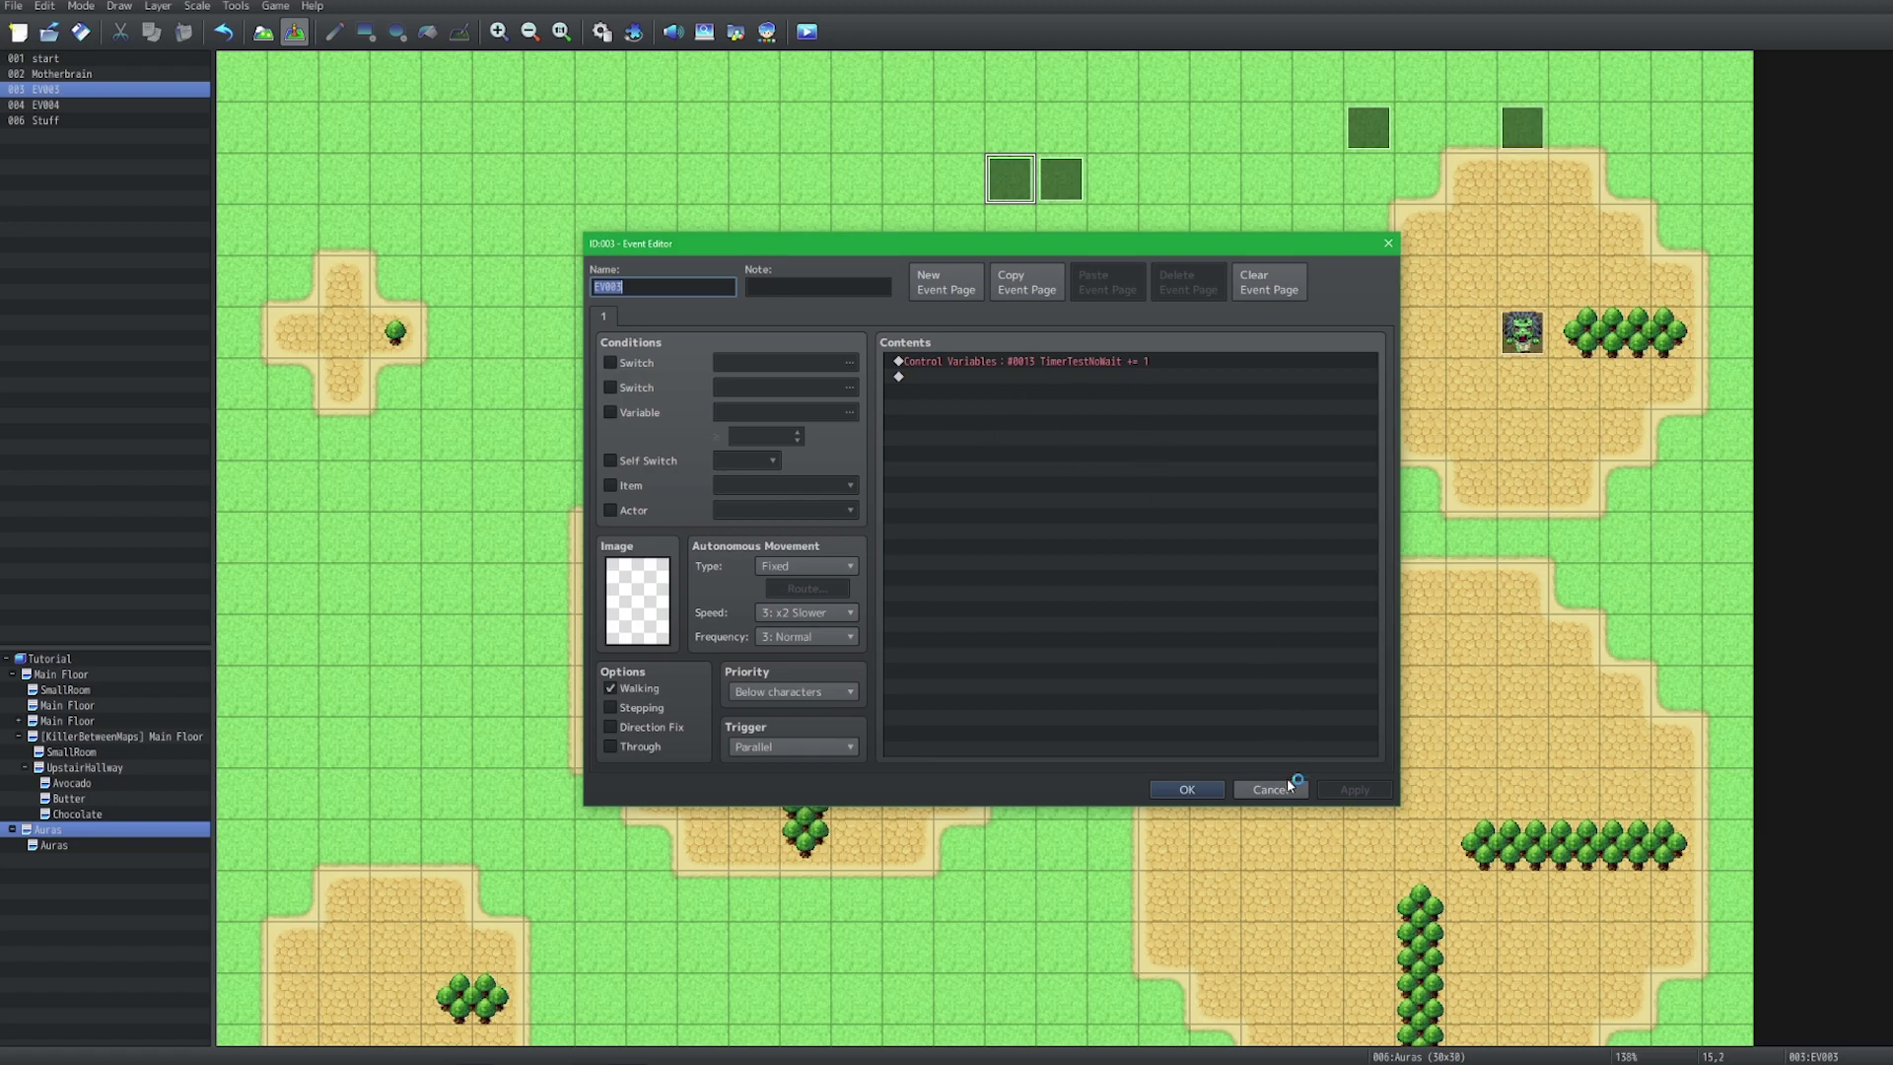
{"action": "left_click", "coordinate": [1269, 789]}
{"action": "key", "text": "alt+Tab"}
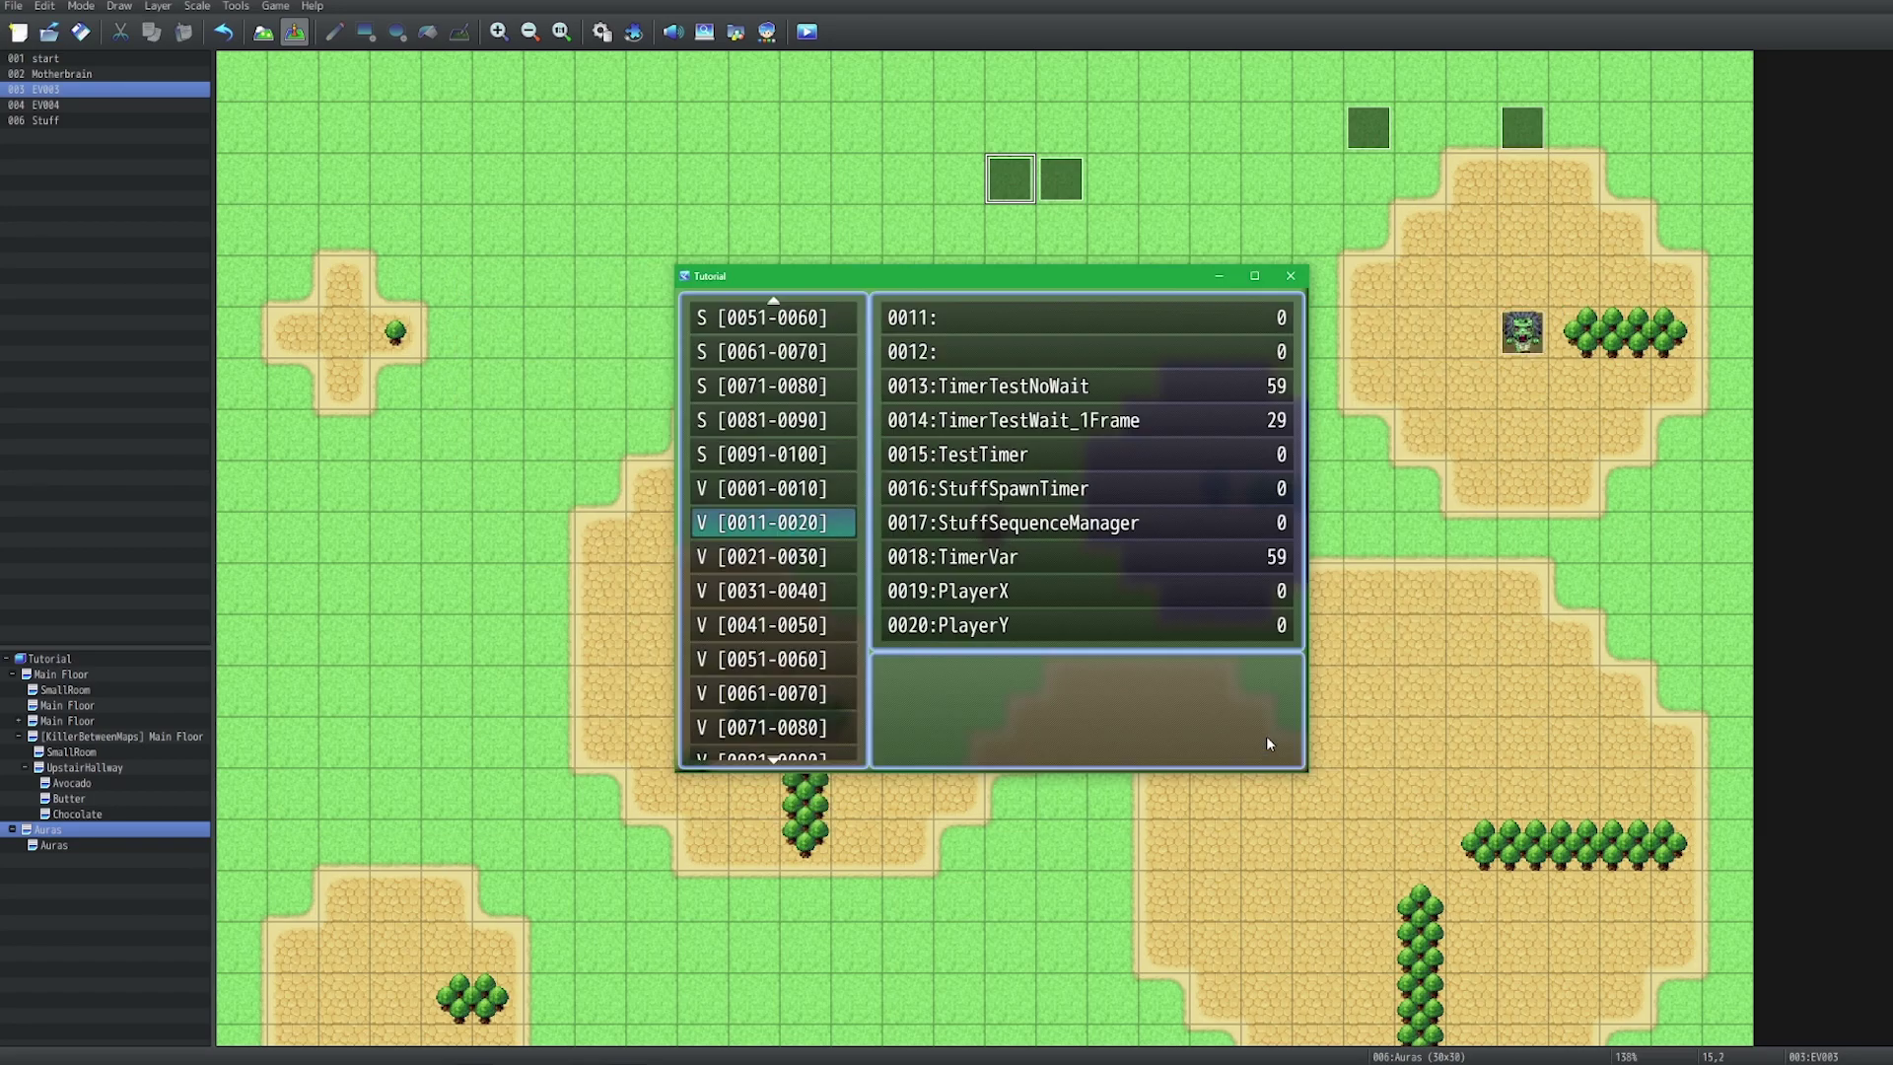
Resume and pause the playtest repeatedly to compare the TimerTestNoWait and TimerTestWait_1Frame counters in the debug screen
{"action": "key", "text": "Escape"}
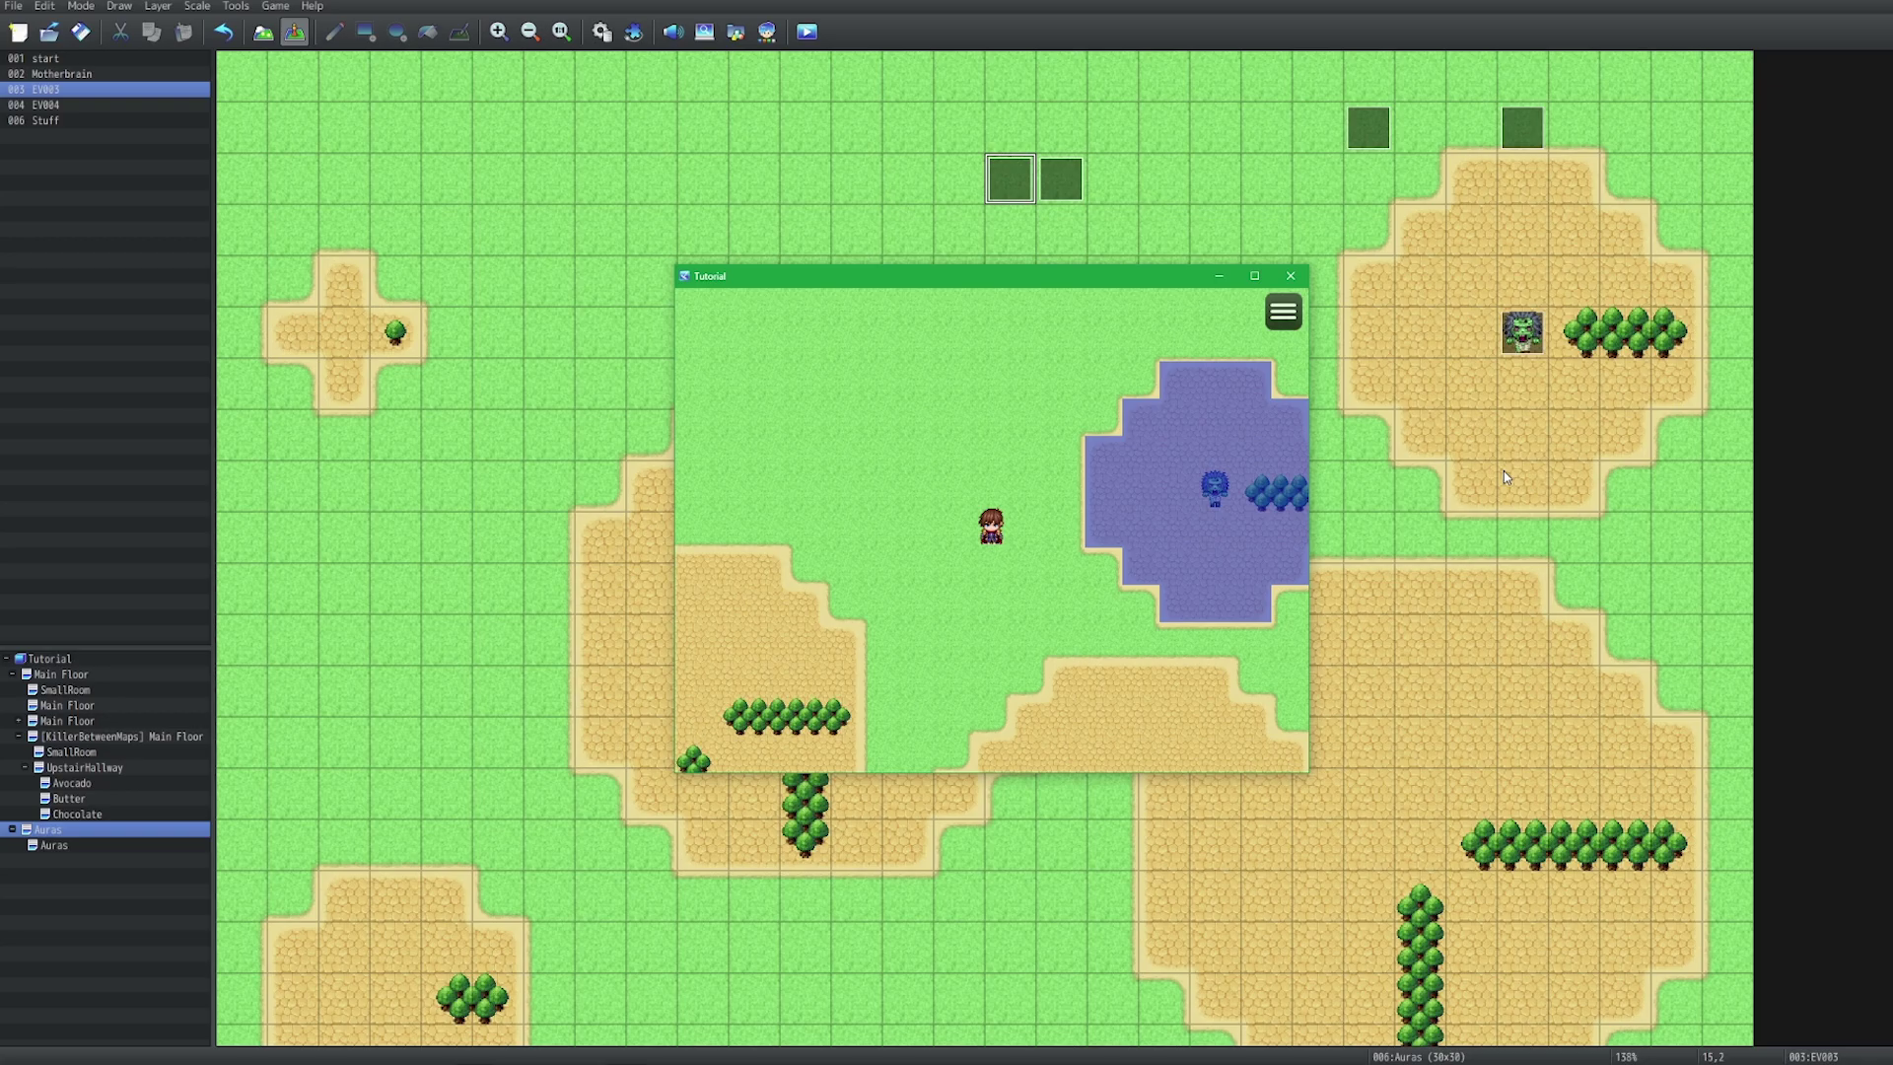
{"action": "key", "text": "F9"}
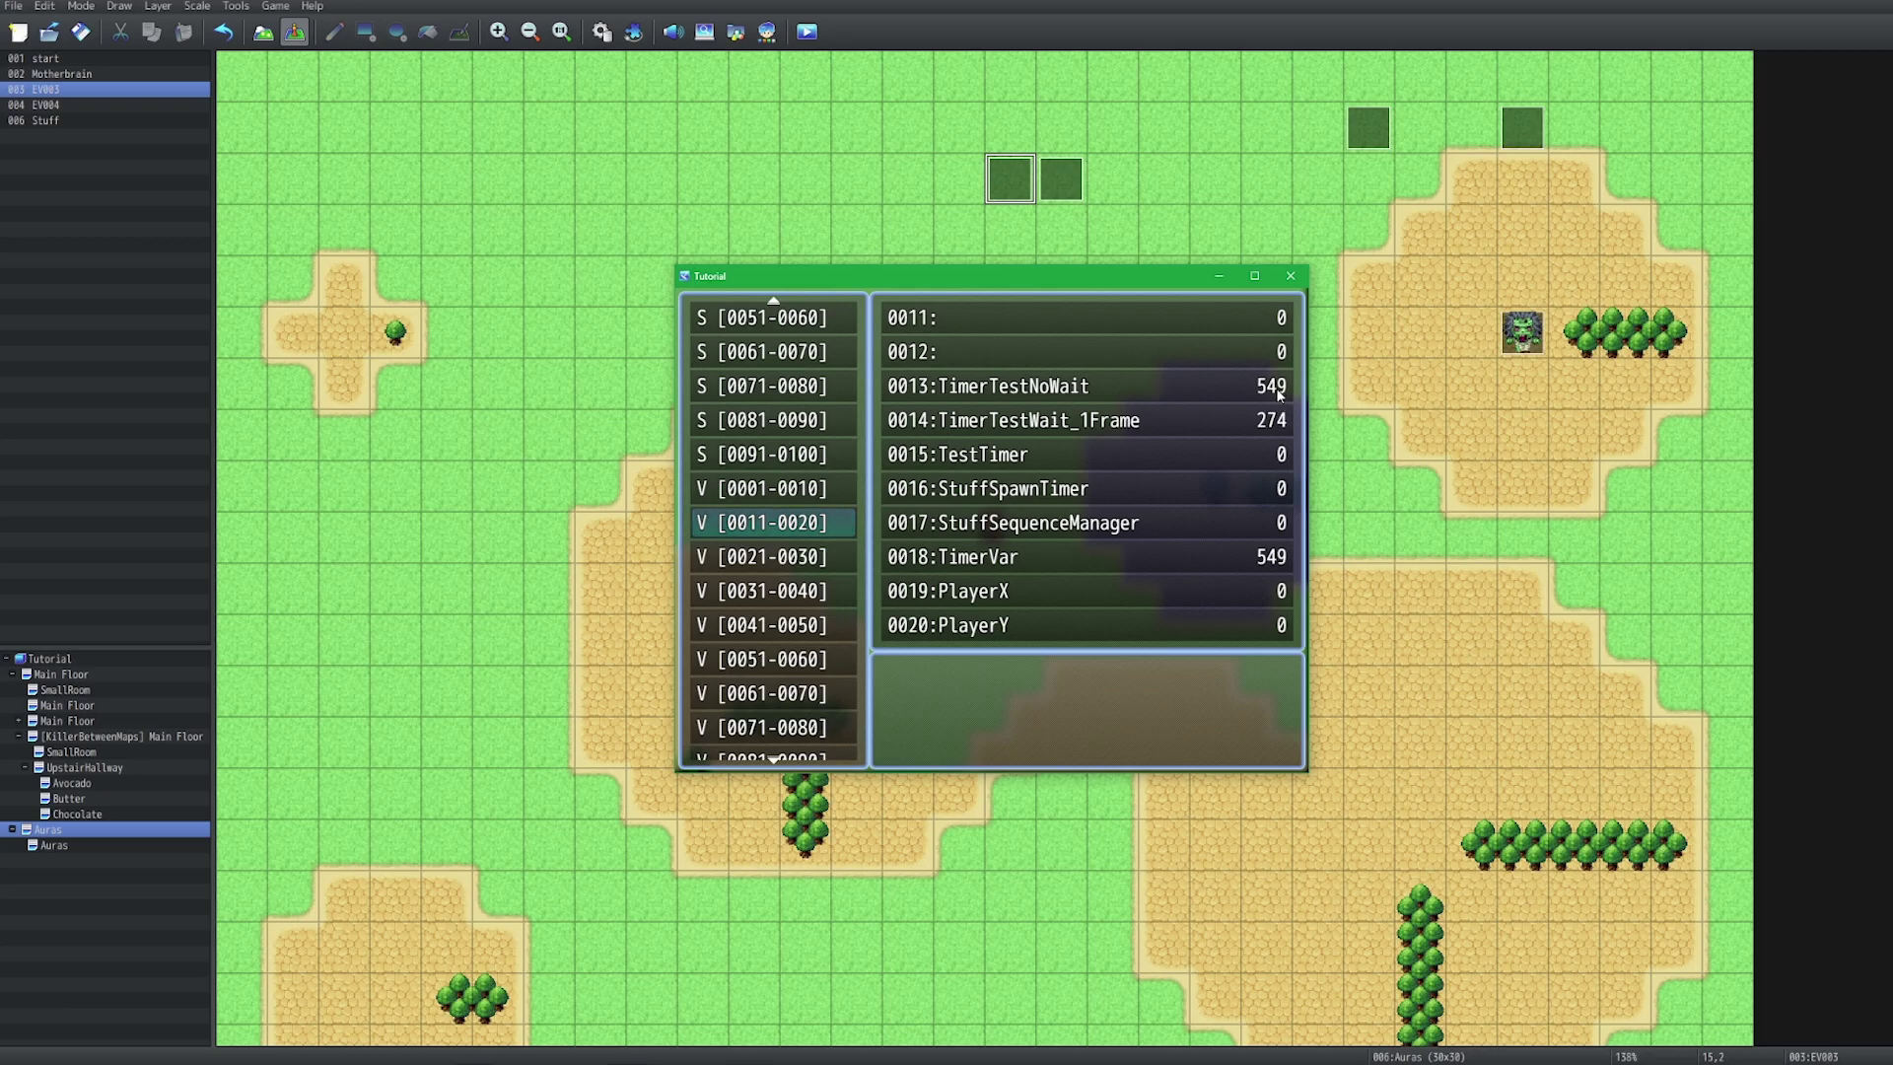
{"action": "key", "text": "Escape"}
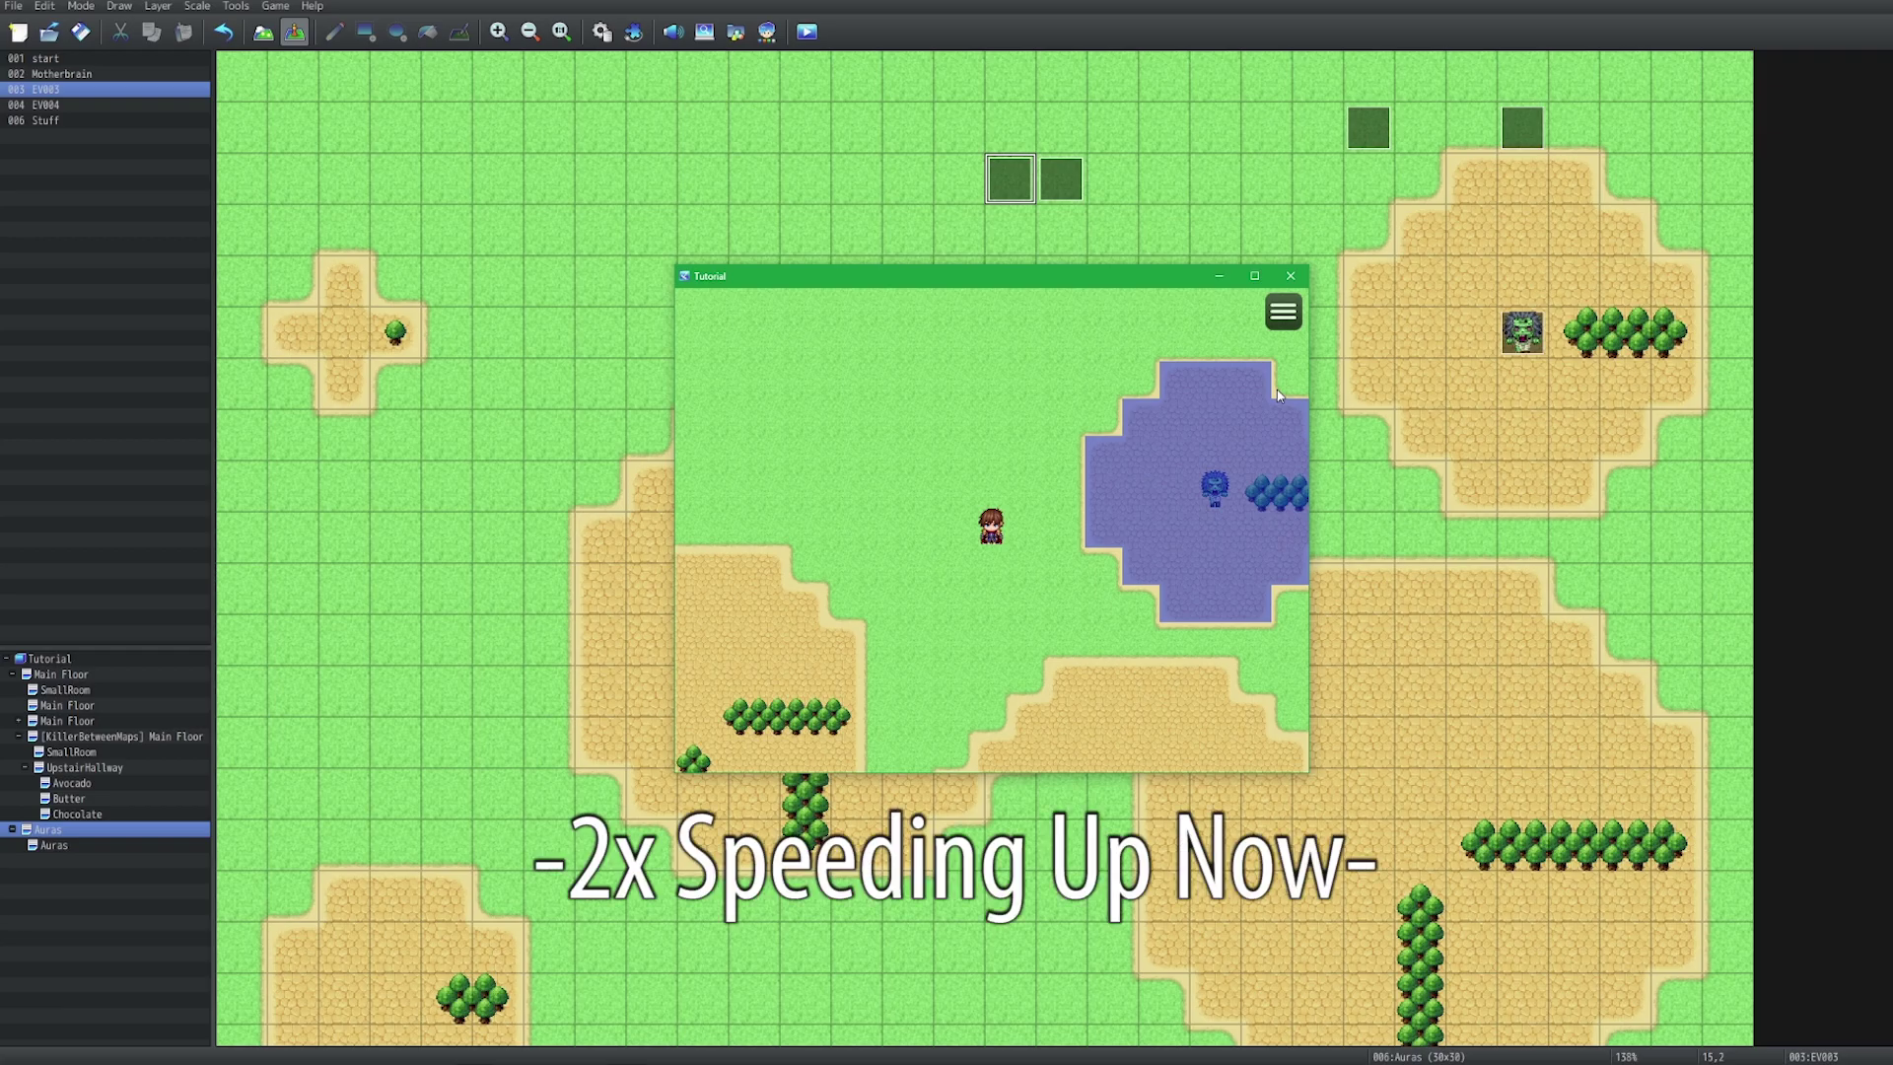
{"action": "key", "text": "F9"}
{"action": "key", "text": "Escape"}
{"action": "key", "text": "F9"}
{"action": "key", "text": "Escape"}
{"action": "key", "text": "F9"}
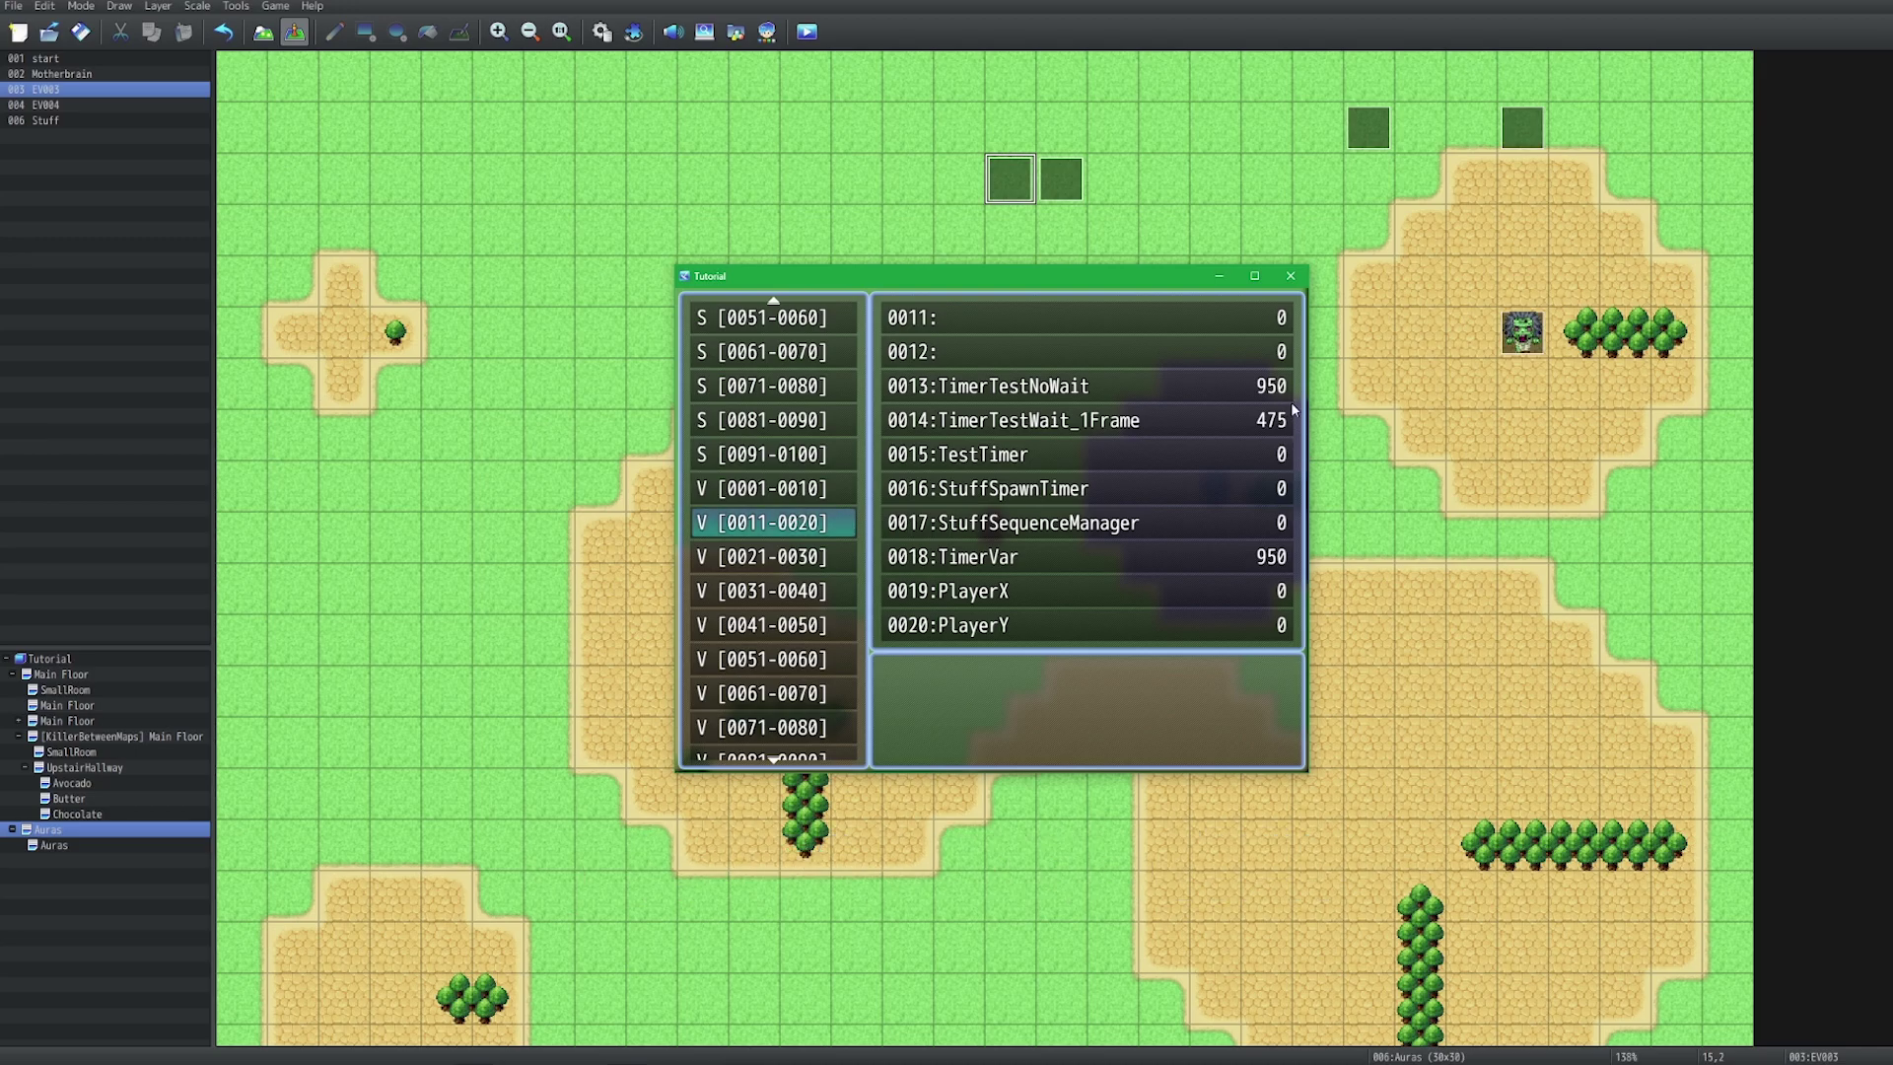
Paste a copy of event EV004 on the empty map tile directly east of it and open the copy for editing
{"action": "left_click", "coordinate": [1114, 189]}
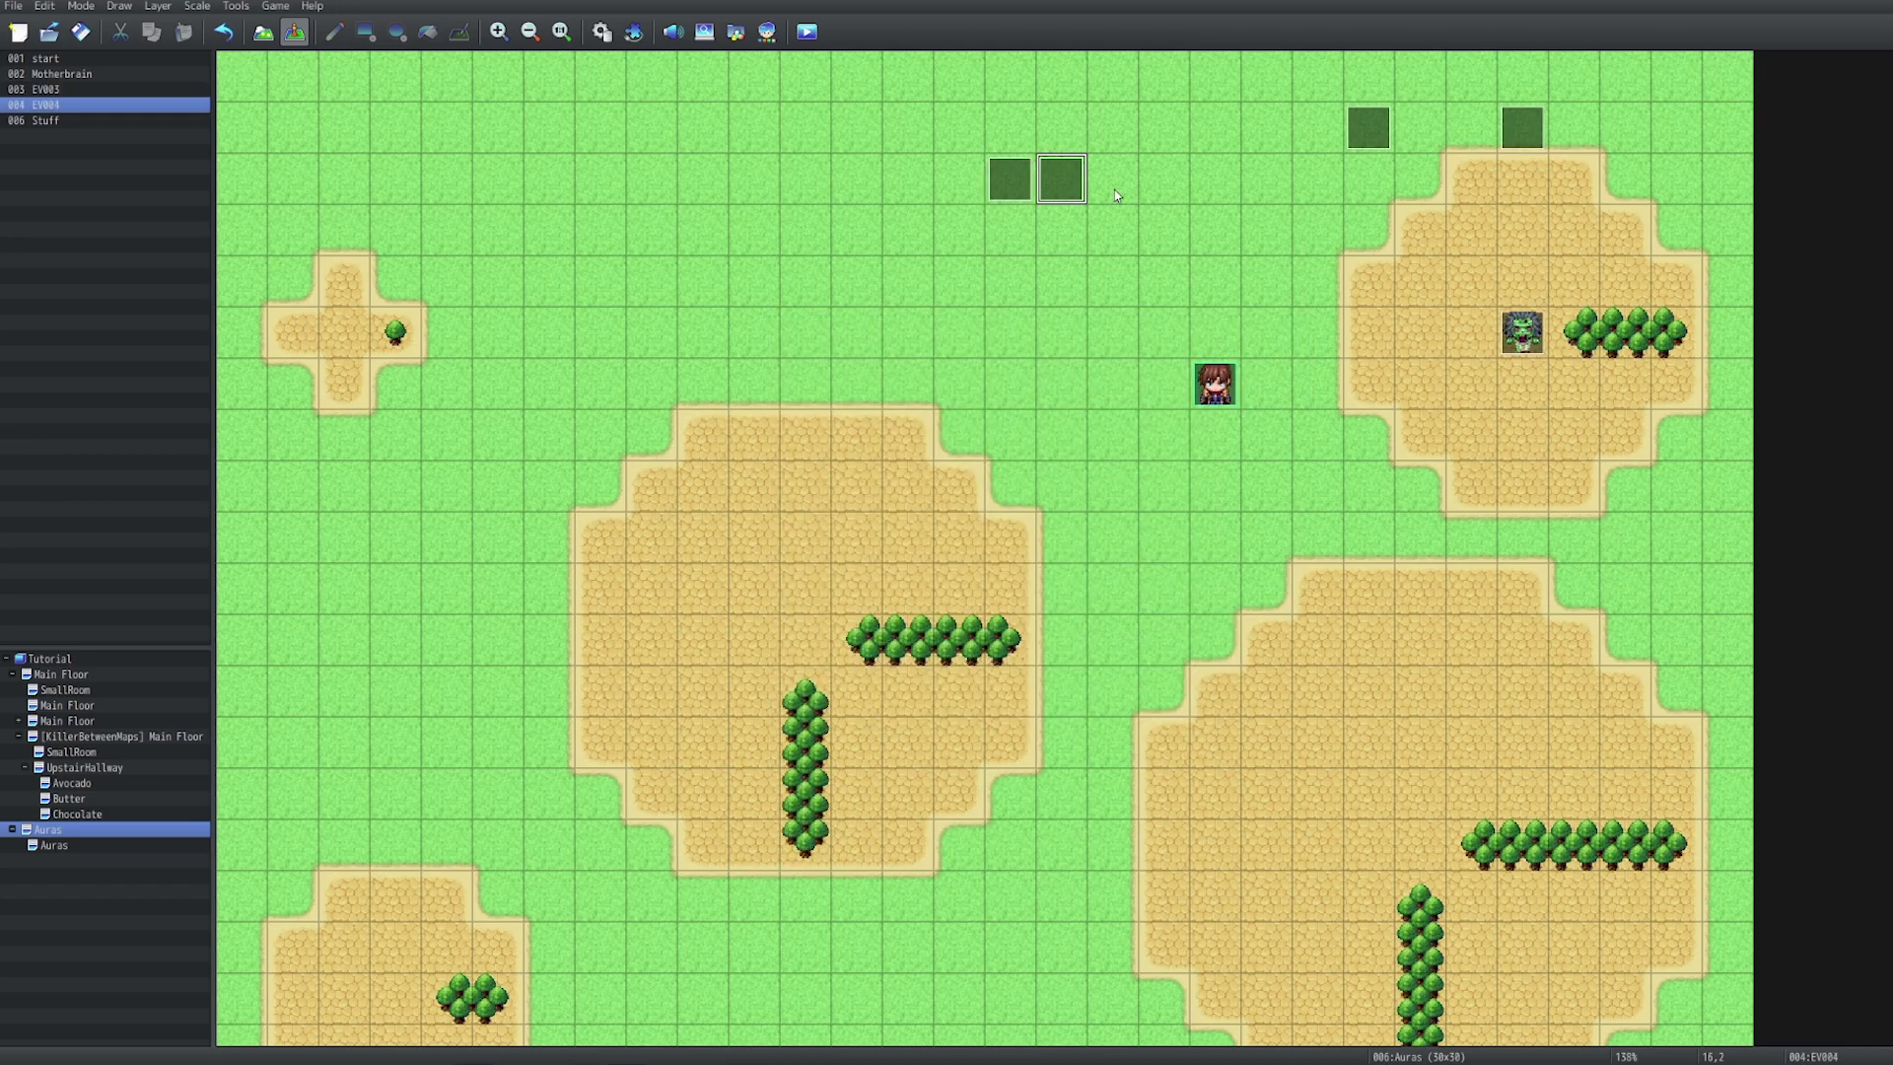
{"action": "key", "text": "ctrl+v"}
{"action": "double_click", "coordinate": [1116, 192]}
Point the copied event's Control Variables command to variable 0012, naming that variable TimerTestWait_4Frame
{"action": "double_click", "coordinate": [1133, 377]}
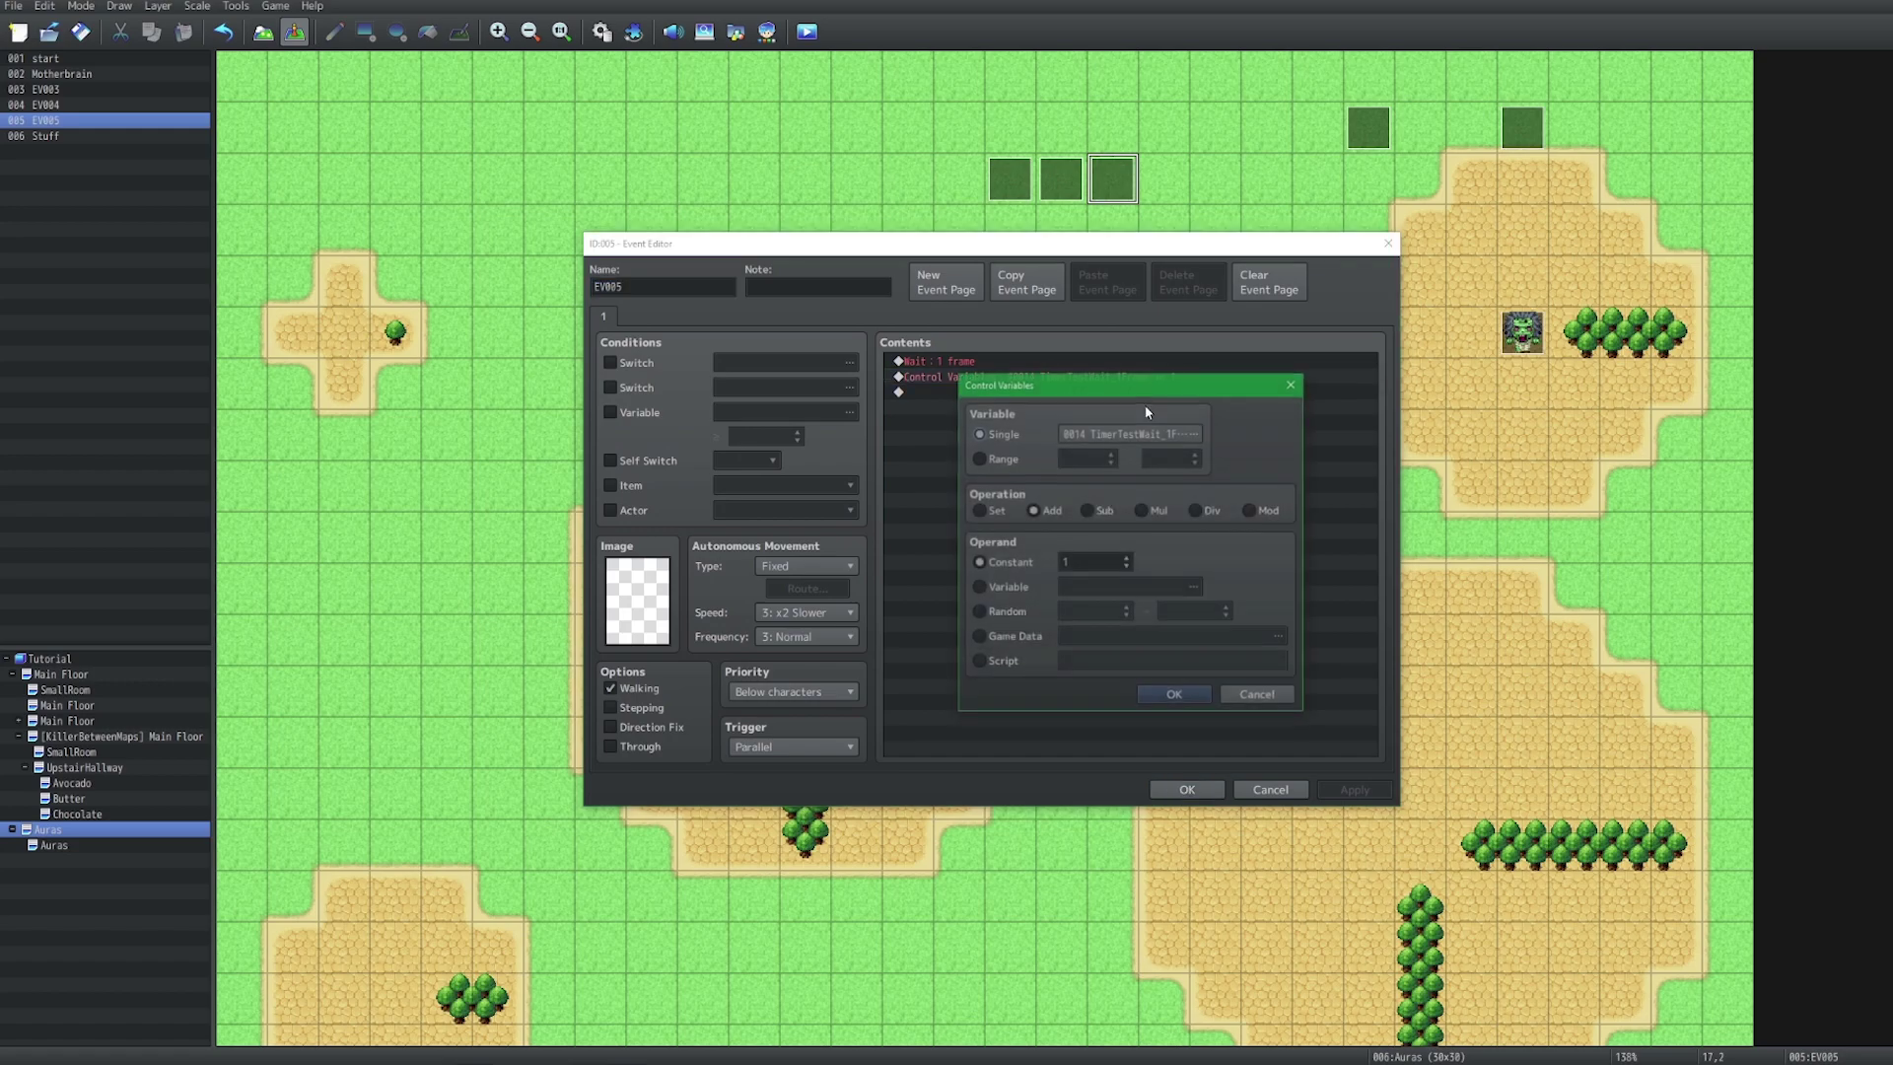
{"action": "left_click", "coordinate": [1161, 432]}
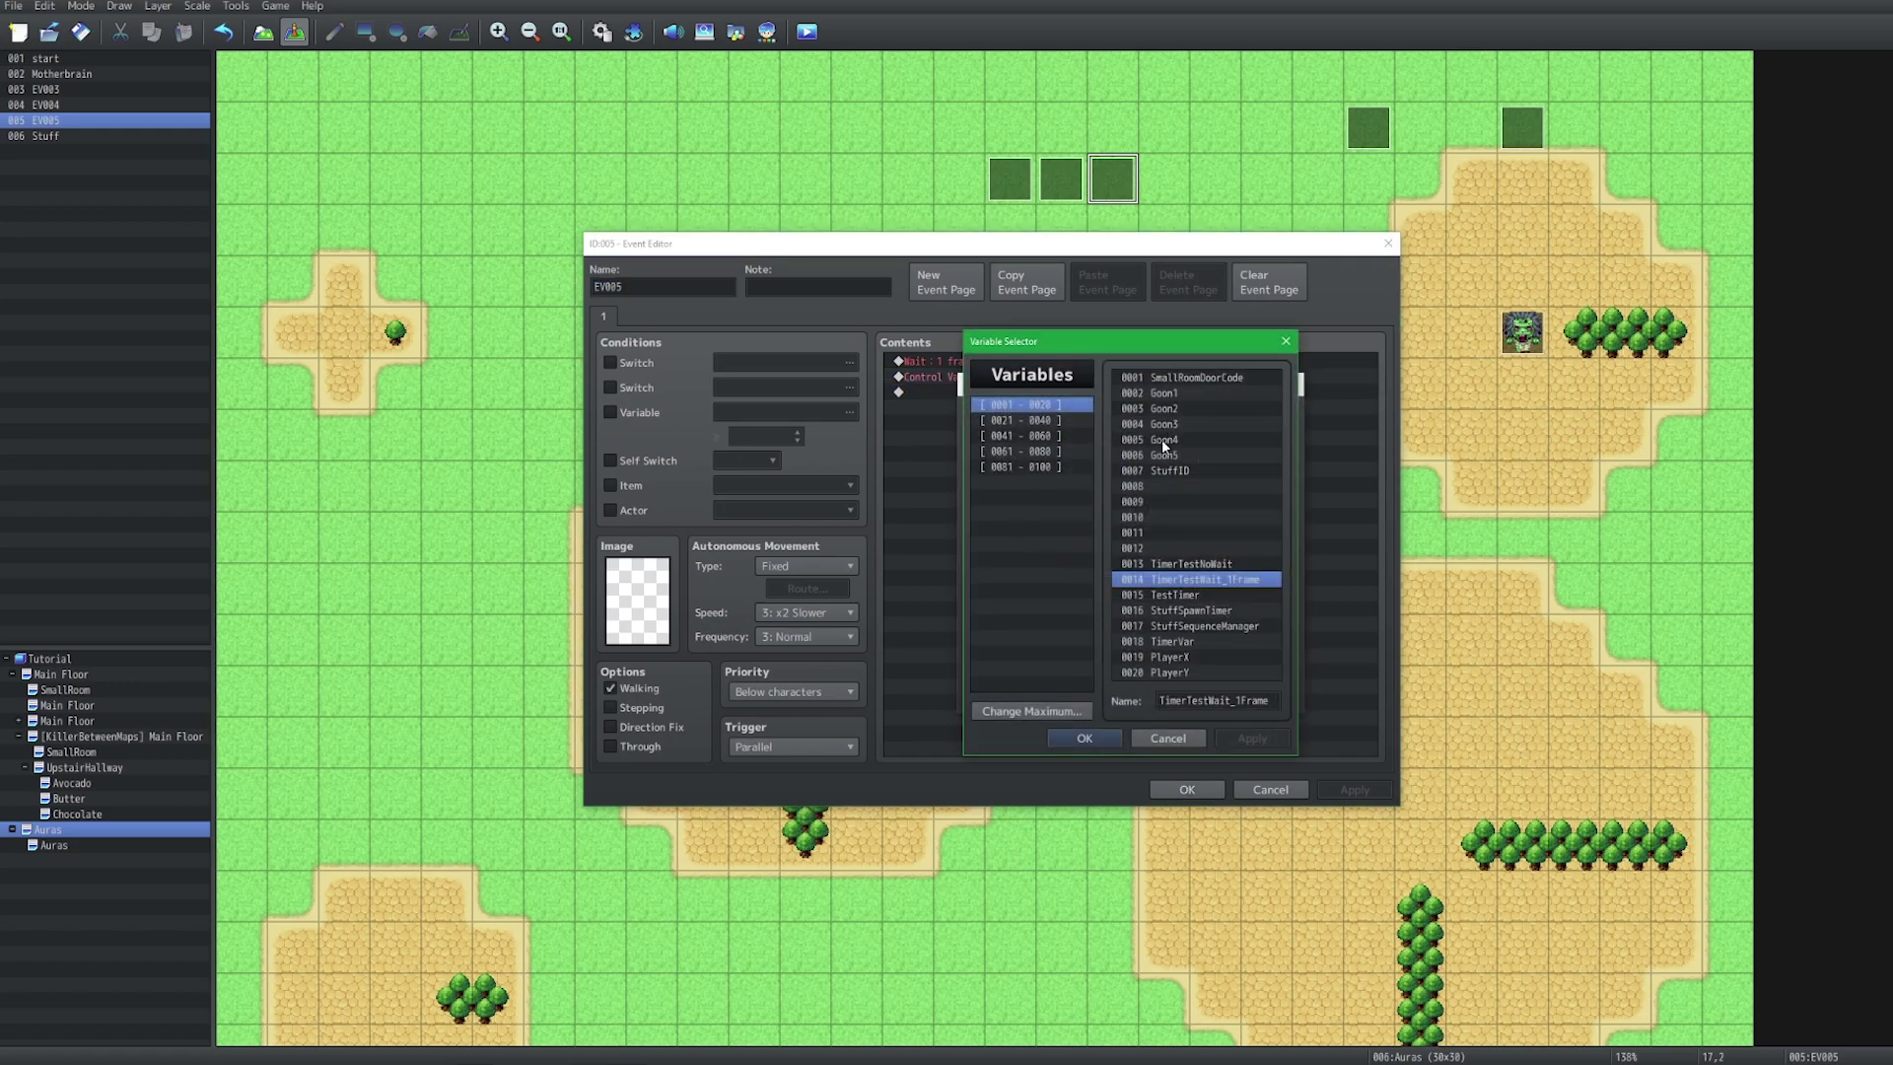
{"action": "left_click", "coordinate": [1188, 549]}
{"action": "type", "text": "TimerTestWait_1Frame"}
{"action": "left_click", "coordinate": [1218, 701]}
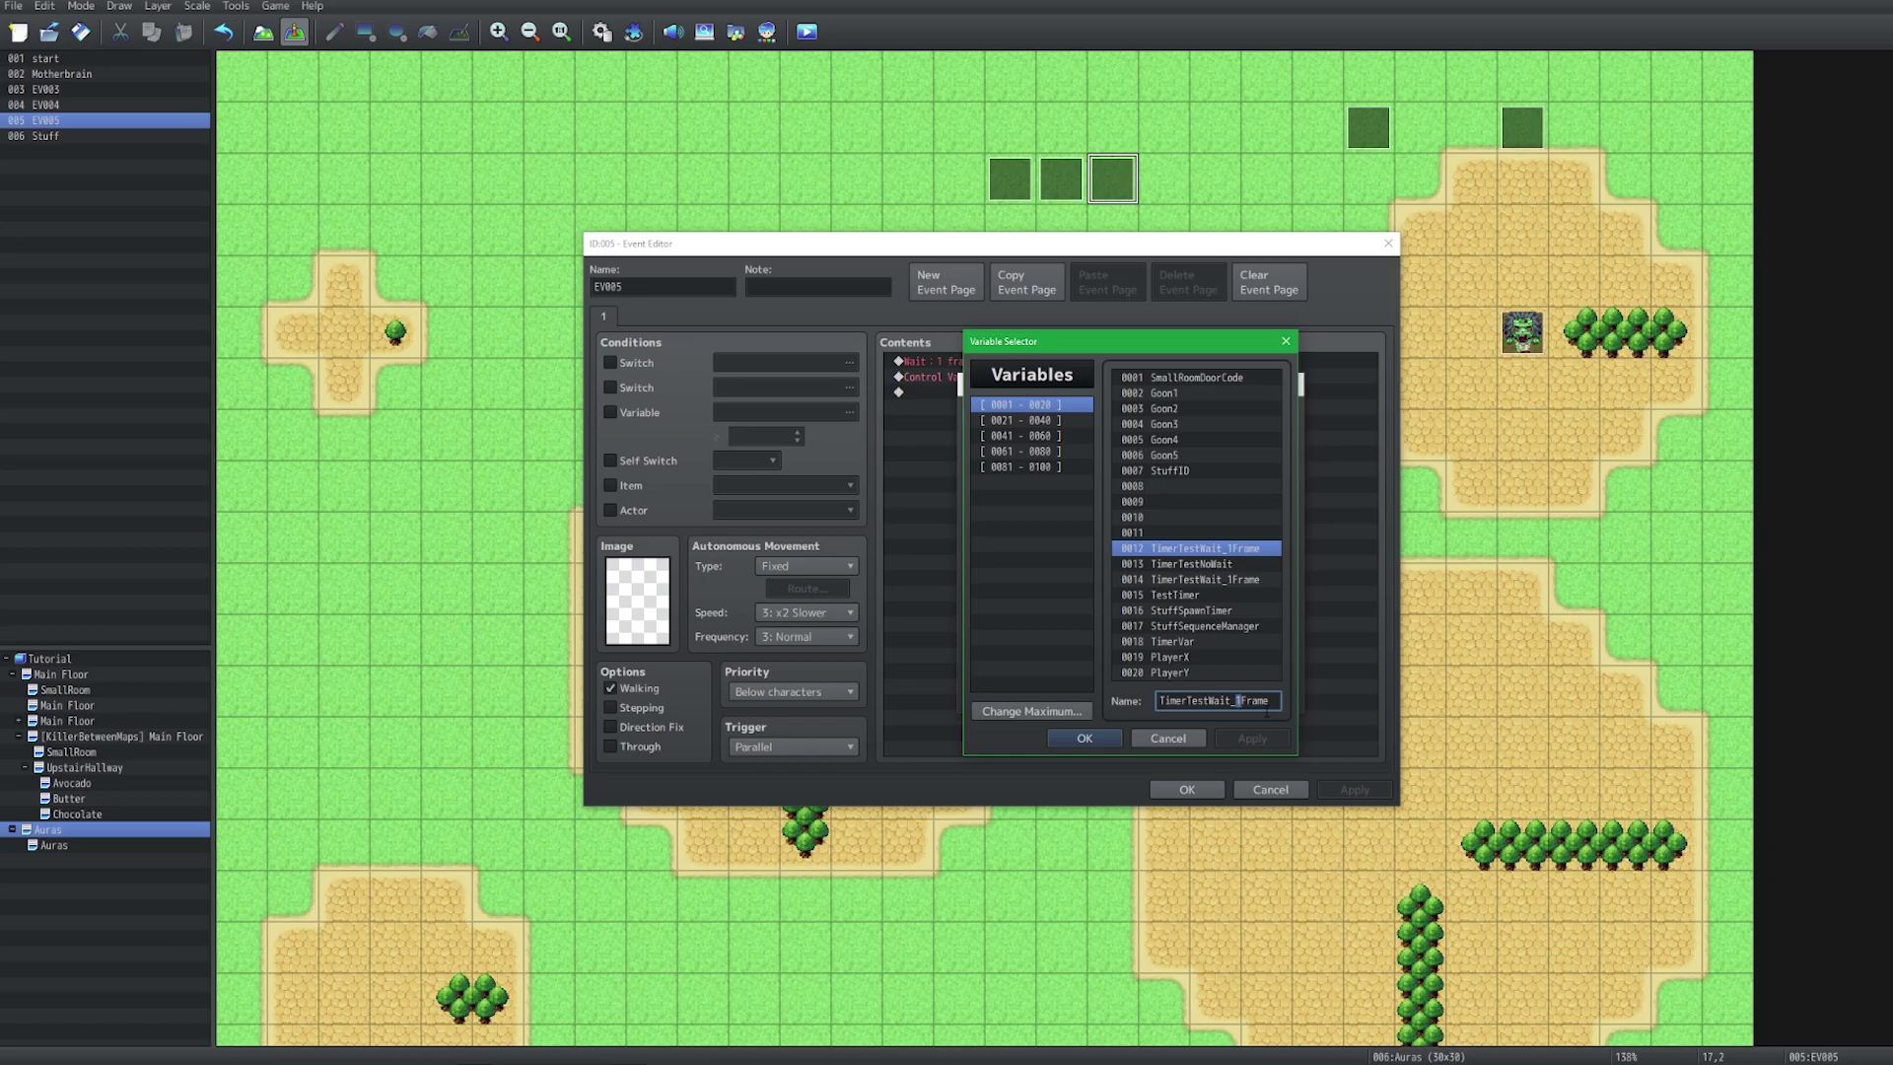
{"action": "type", "text": "4"}
{"action": "key", "text": "Return"}
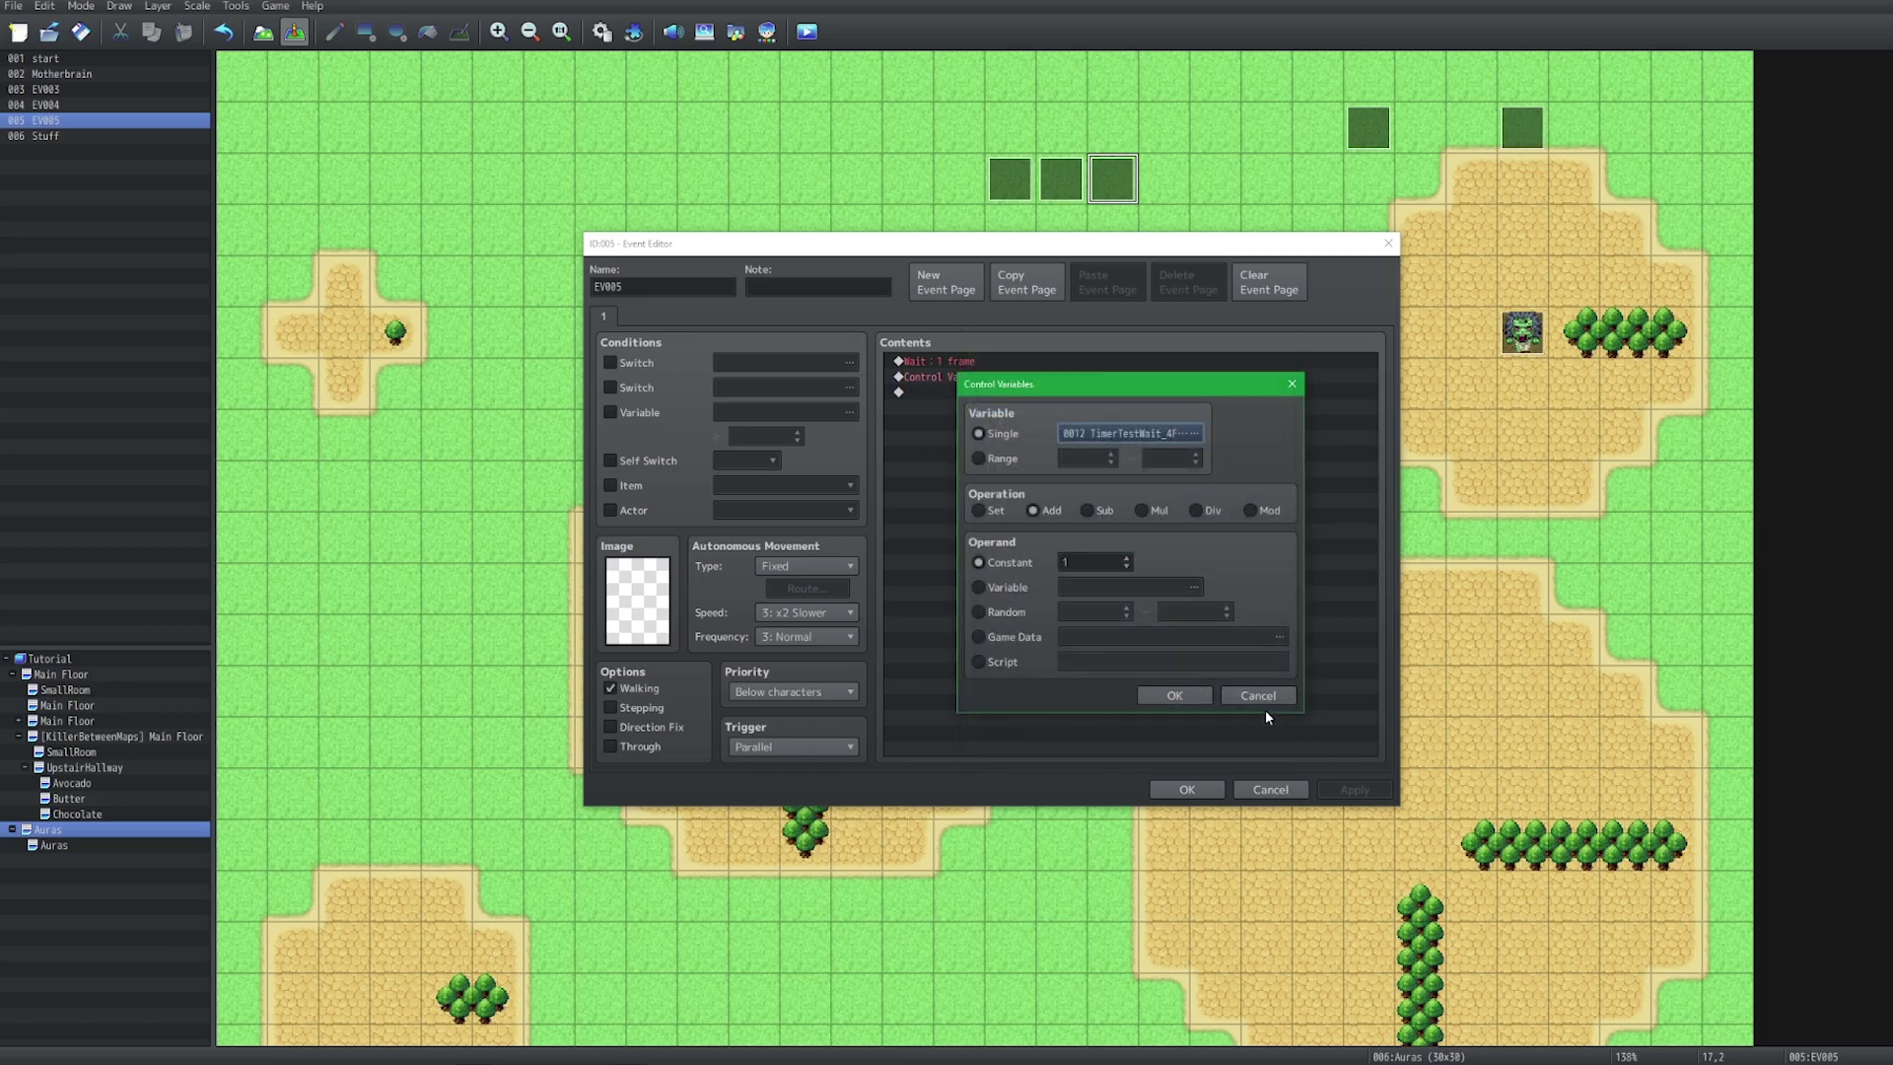
{"action": "key", "text": "Return"}
Set the Wait command in event EV005 to 4 frames and save the event
{"action": "key", "text": "Up"}
{"action": "key", "text": "Return"}
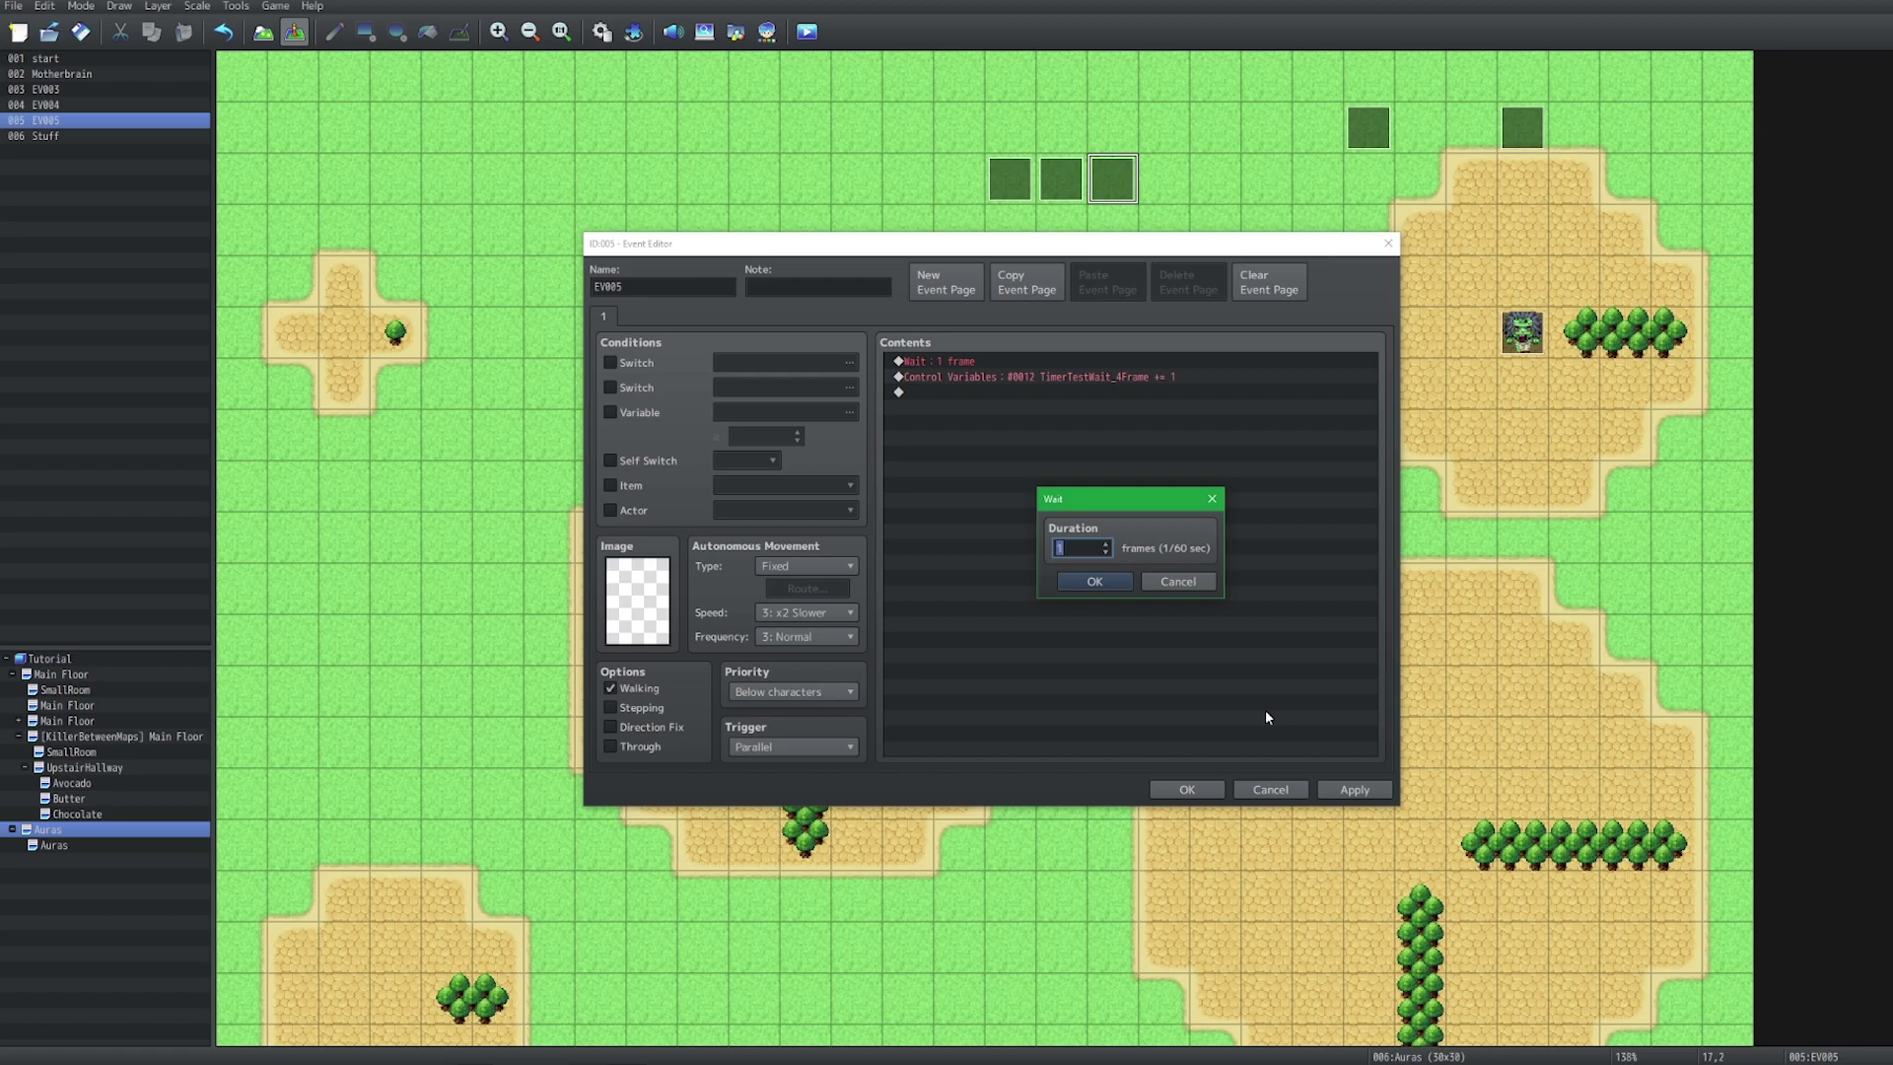
{"action": "type", "text": "4"}
{"action": "key", "text": "Return"}
{"action": "key", "text": "Down"}
{"action": "key", "text": "Return"}
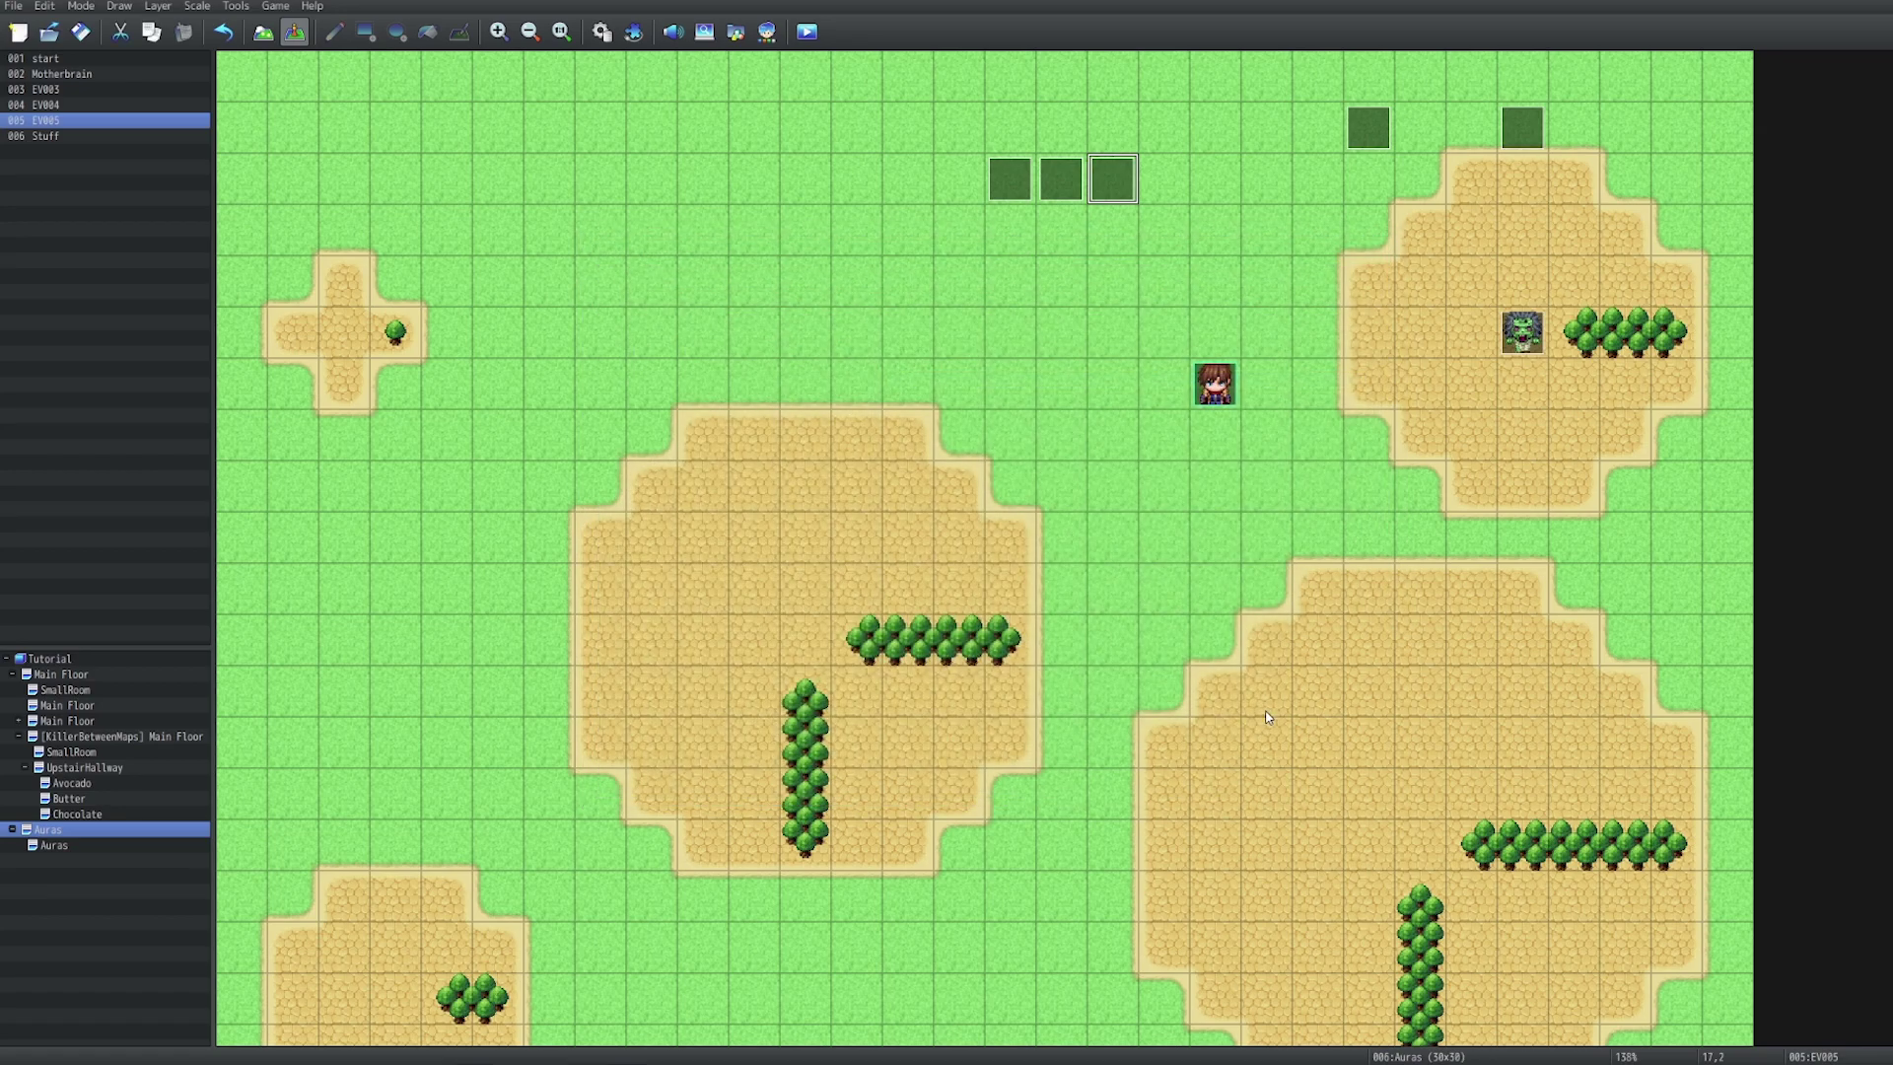
Save the project, playtest it to compare the timer variables 0011-0020 in the debug screen, and close the playtest
{"action": "key", "text": "ctrl+s"}
{"action": "key", "text": "Return"}
{"action": "left_click", "coordinate": [1053, 592]}
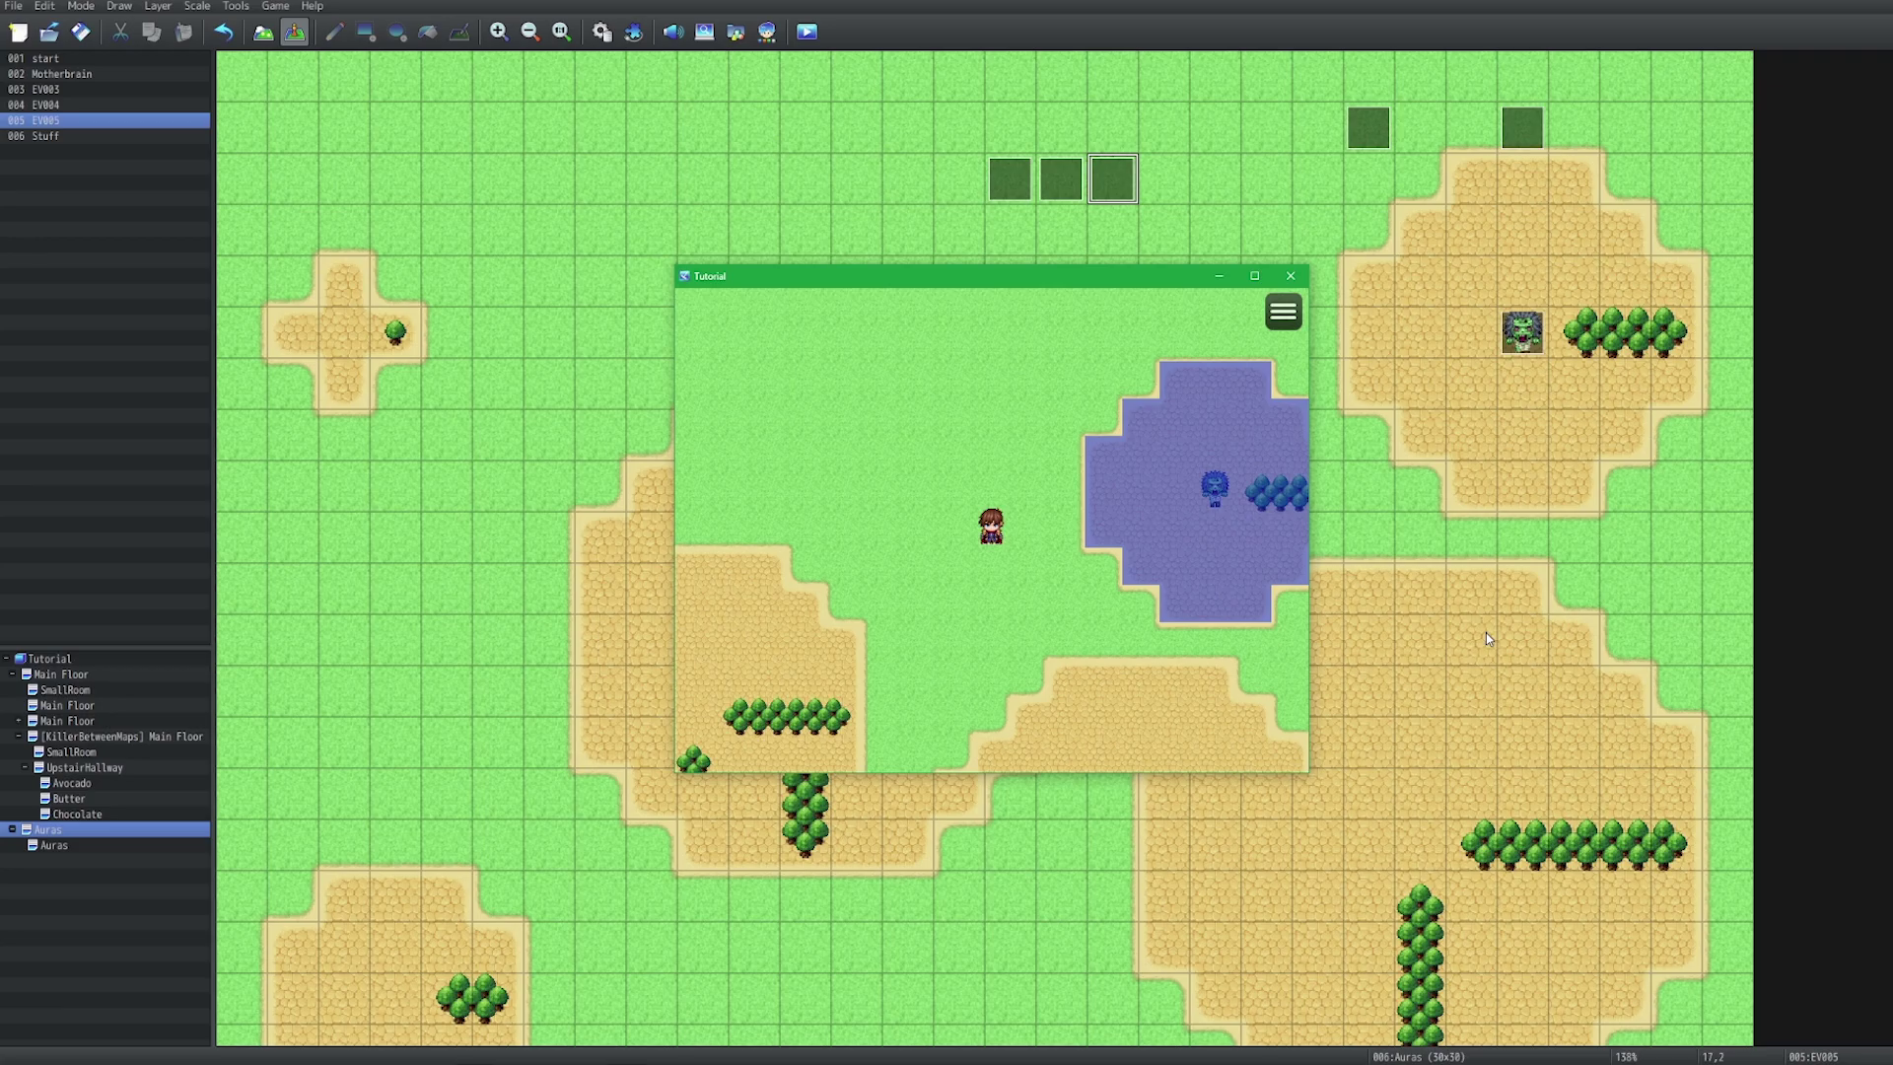
{"action": "key", "text": "F9"}
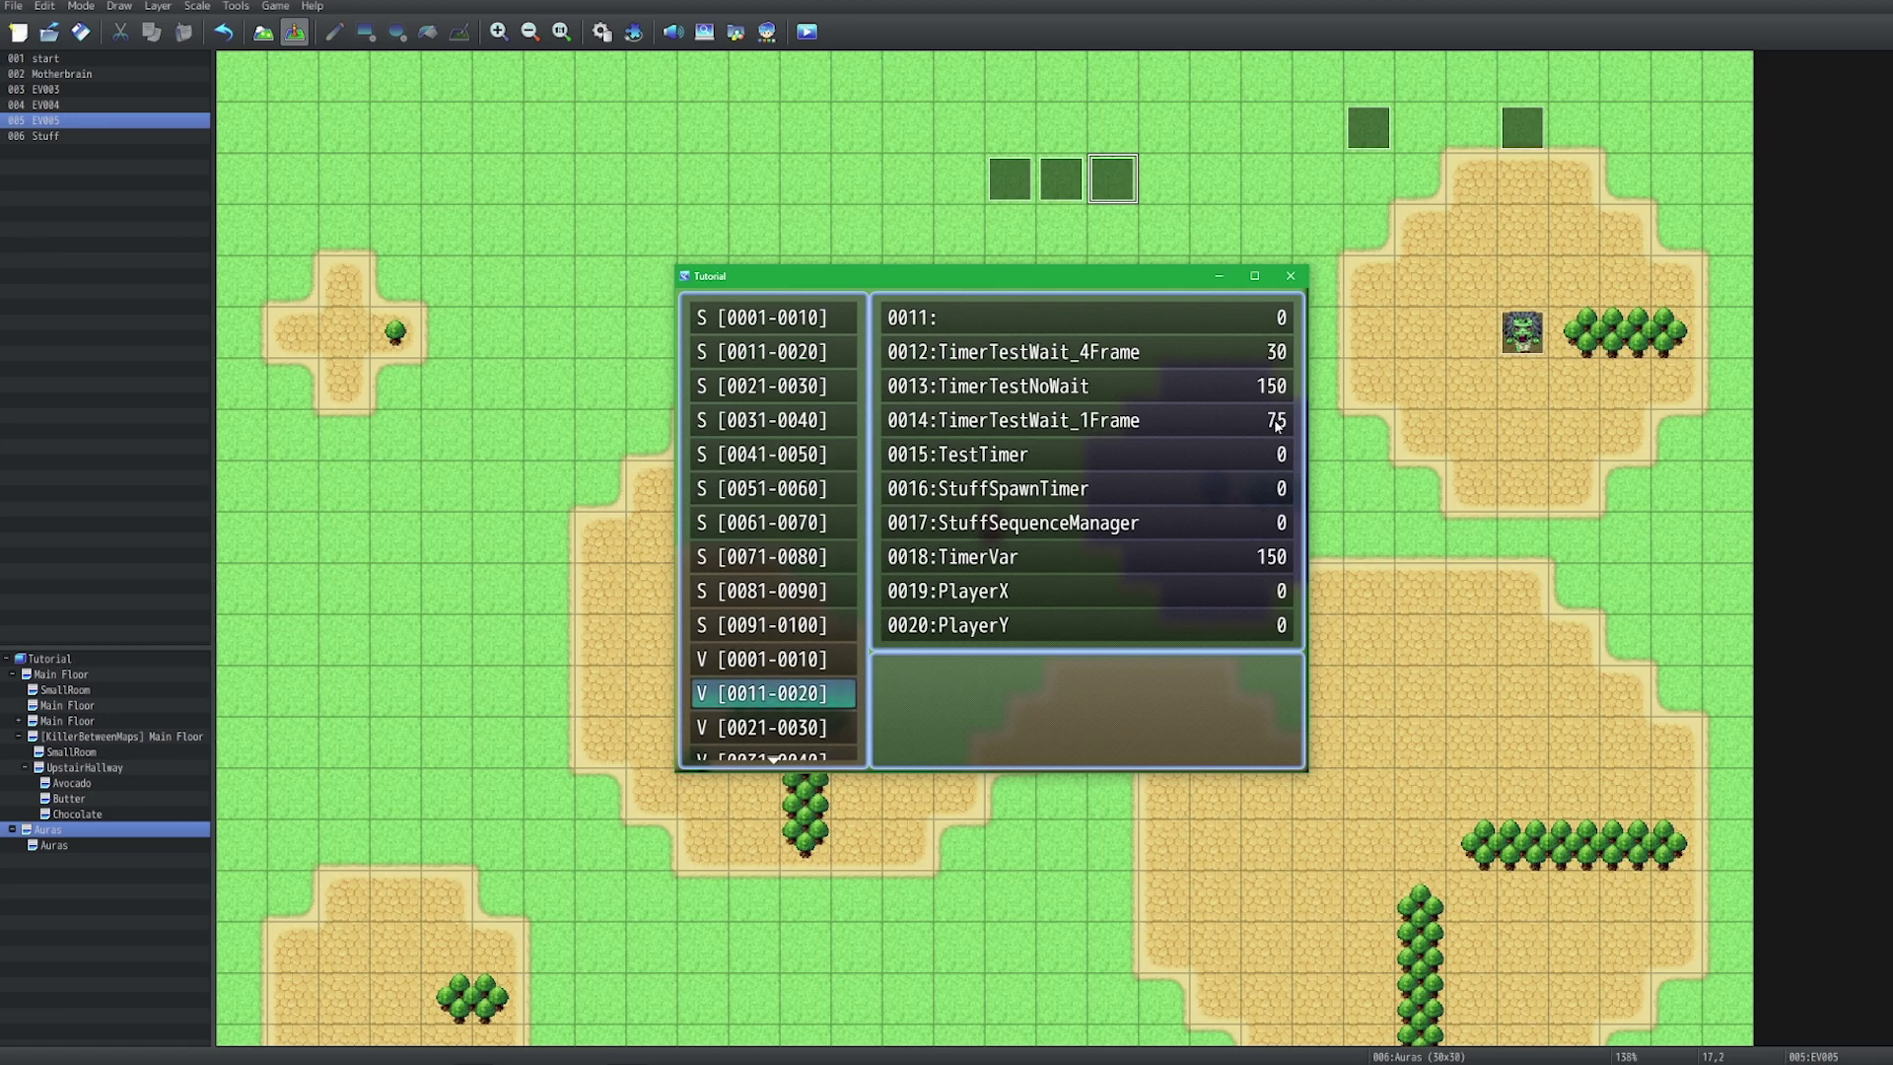
{"action": "left_click", "coordinate": [1287, 277]}
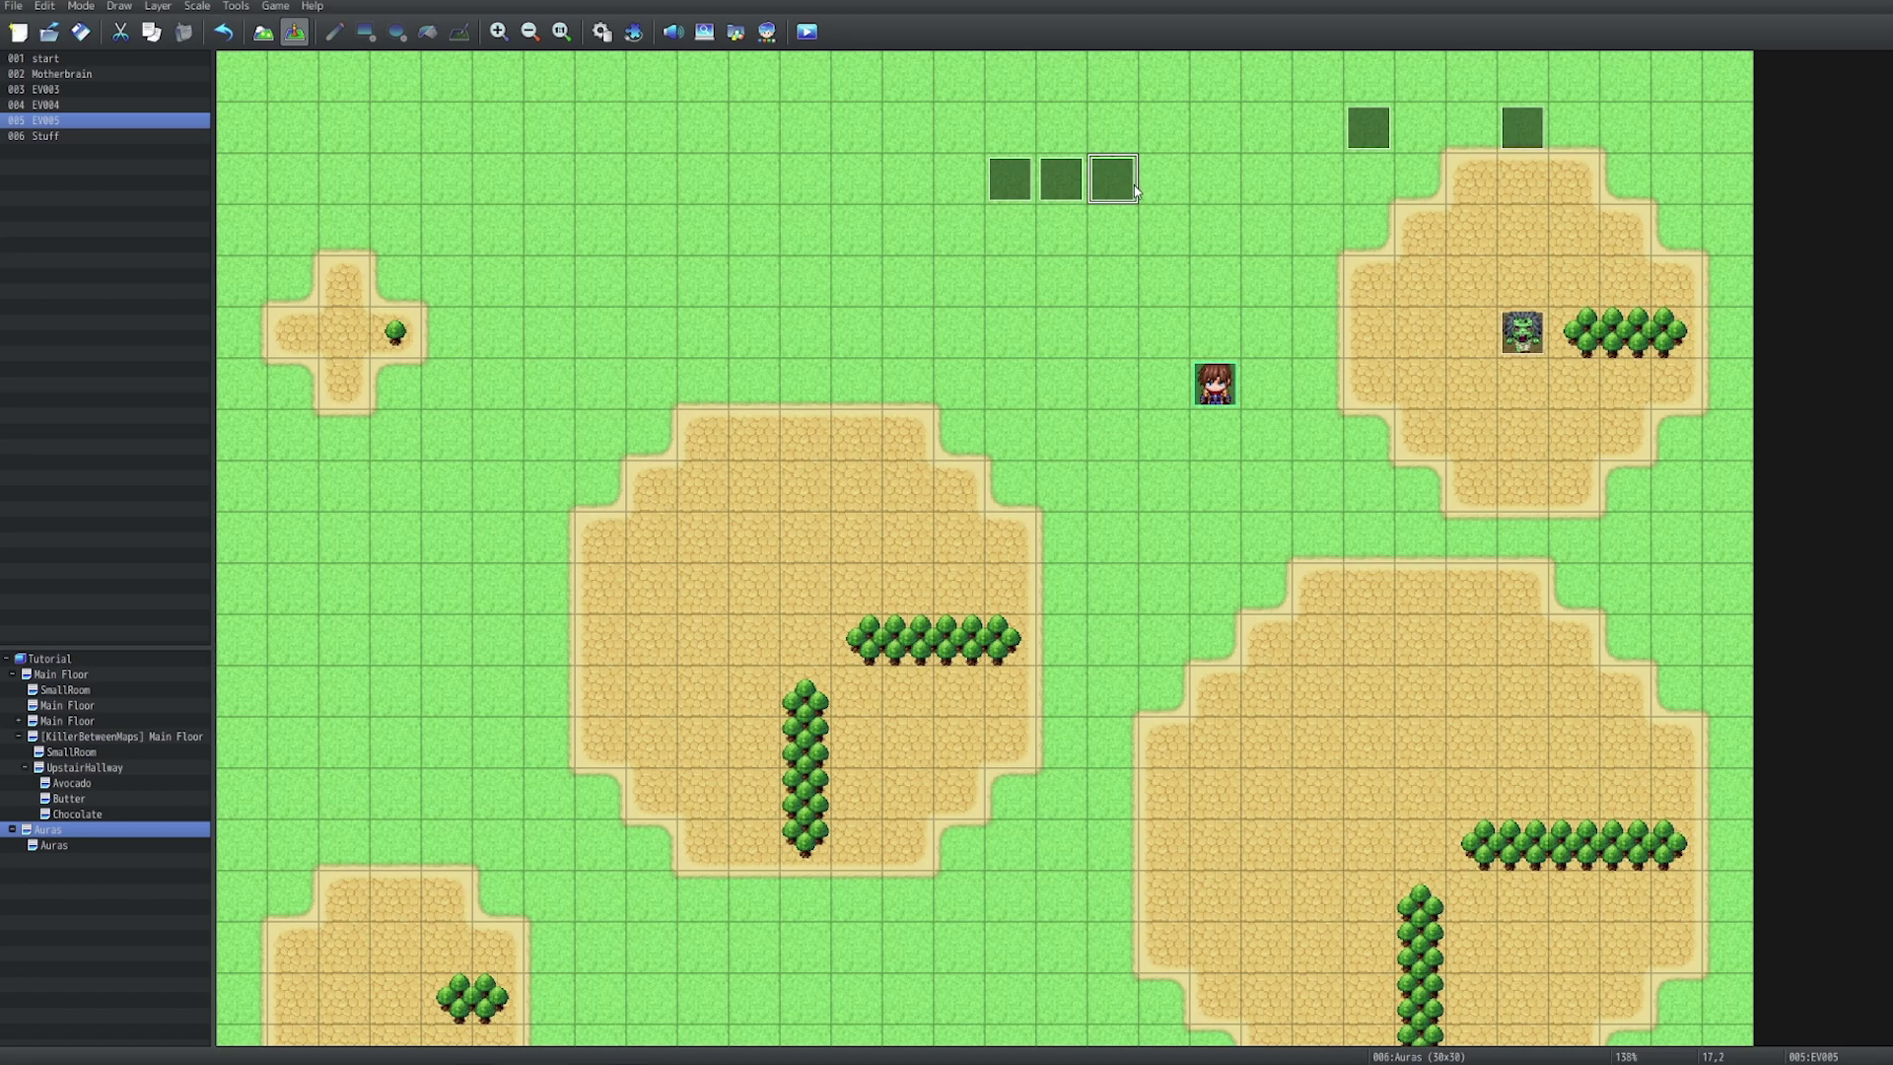
Paste another copy of the timer event on the tile east of EV005 and open it for editing
{"action": "left_click", "coordinate": [1164, 180]}
{"action": "key", "text": "ctrl+v"}
{"action": "double_click", "coordinate": [1165, 181]}
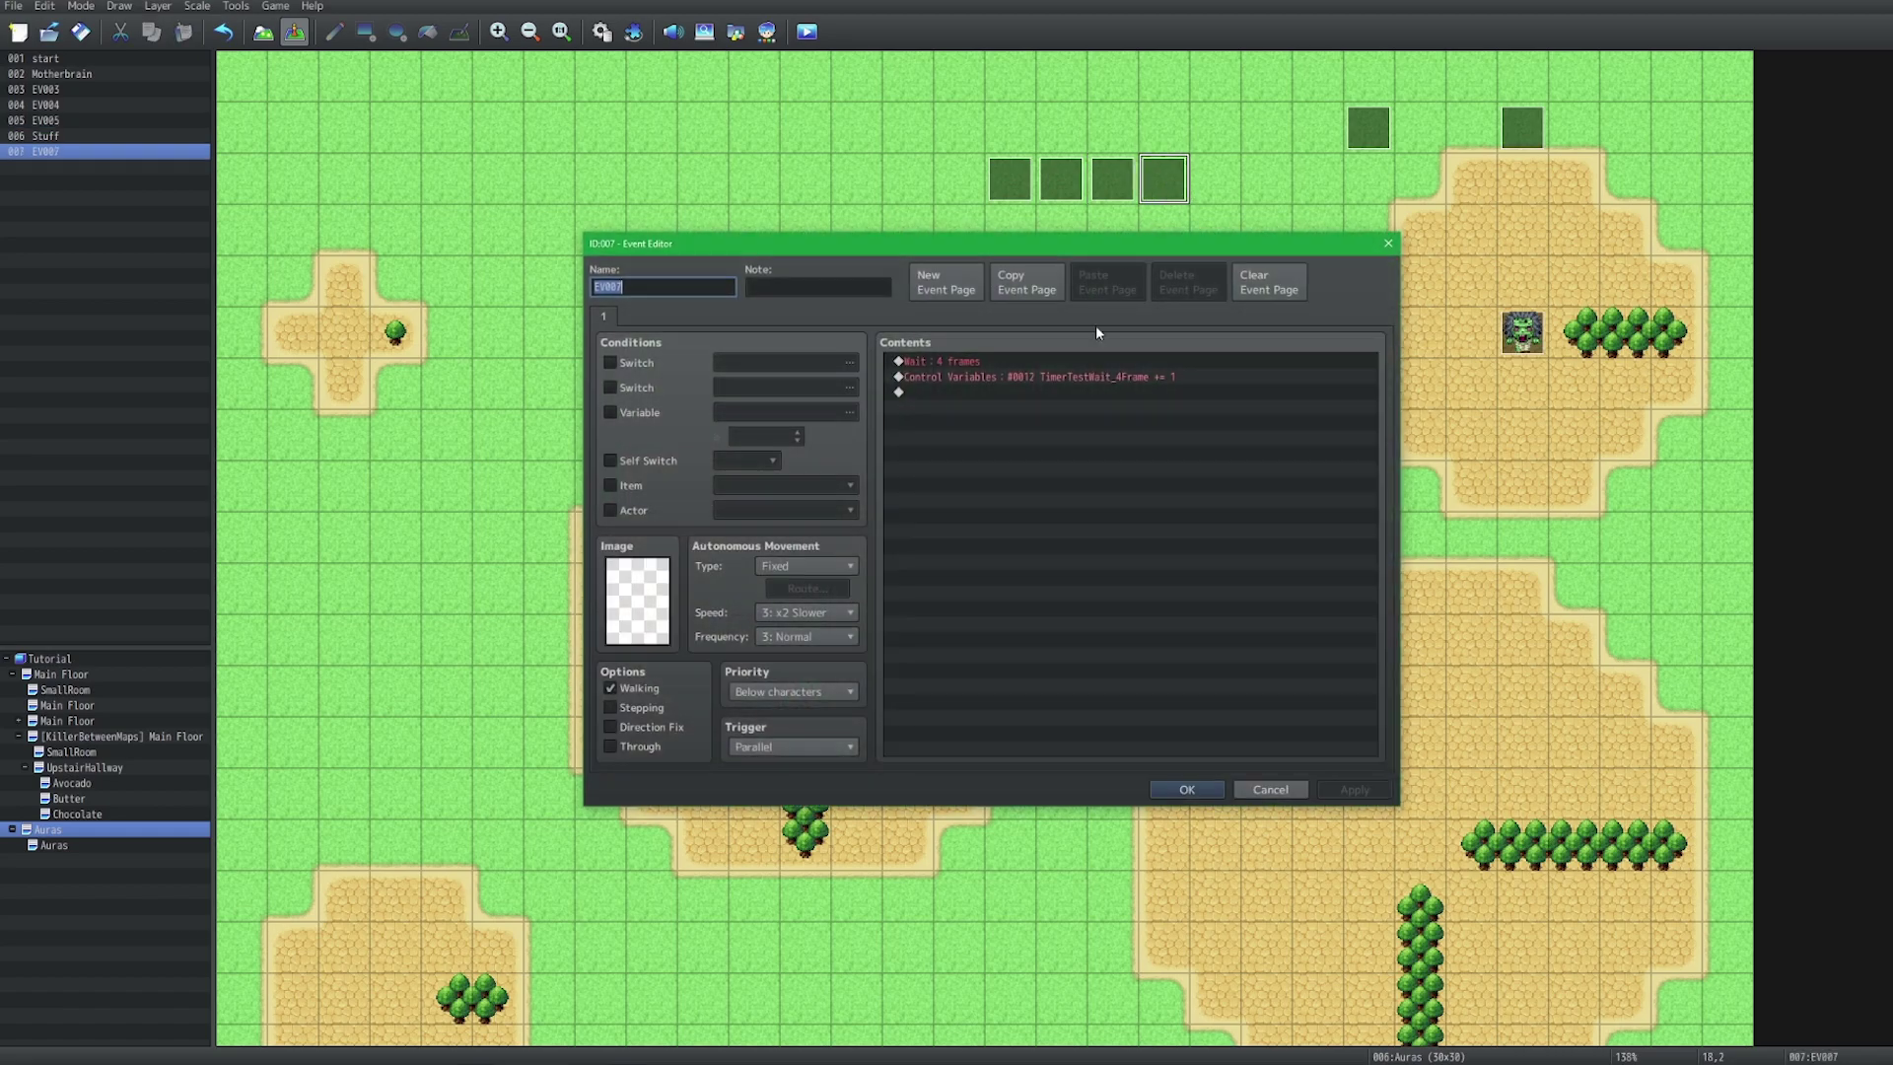
Delete the Wait command from event EV007 and enclose its TimerTestWait_4Frame variable command in a Loop, saving the event
{"action": "left_click", "coordinate": [1057, 361]}
{"action": "key", "text": "Delete"}
{"action": "double_click", "coordinate": [1057, 377]}
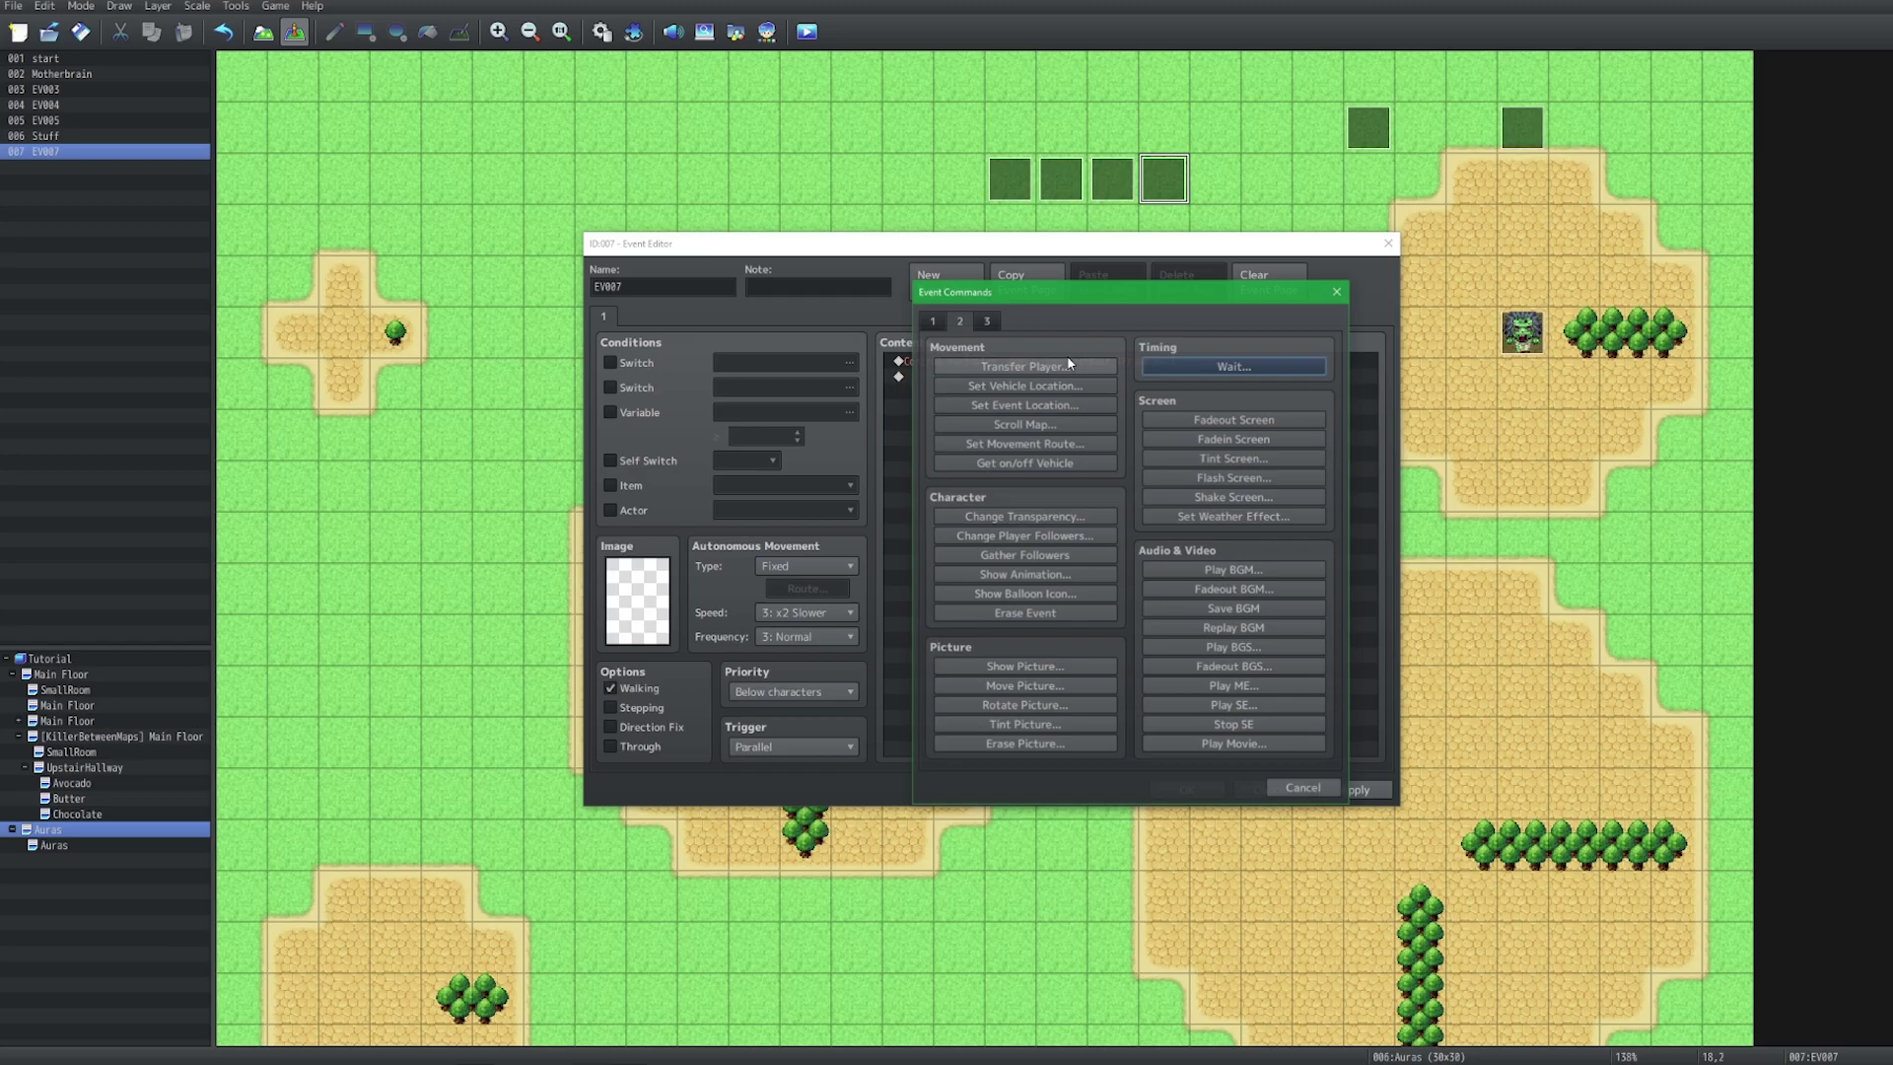
{"action": "left_click", "coordinate": [931, 319]}
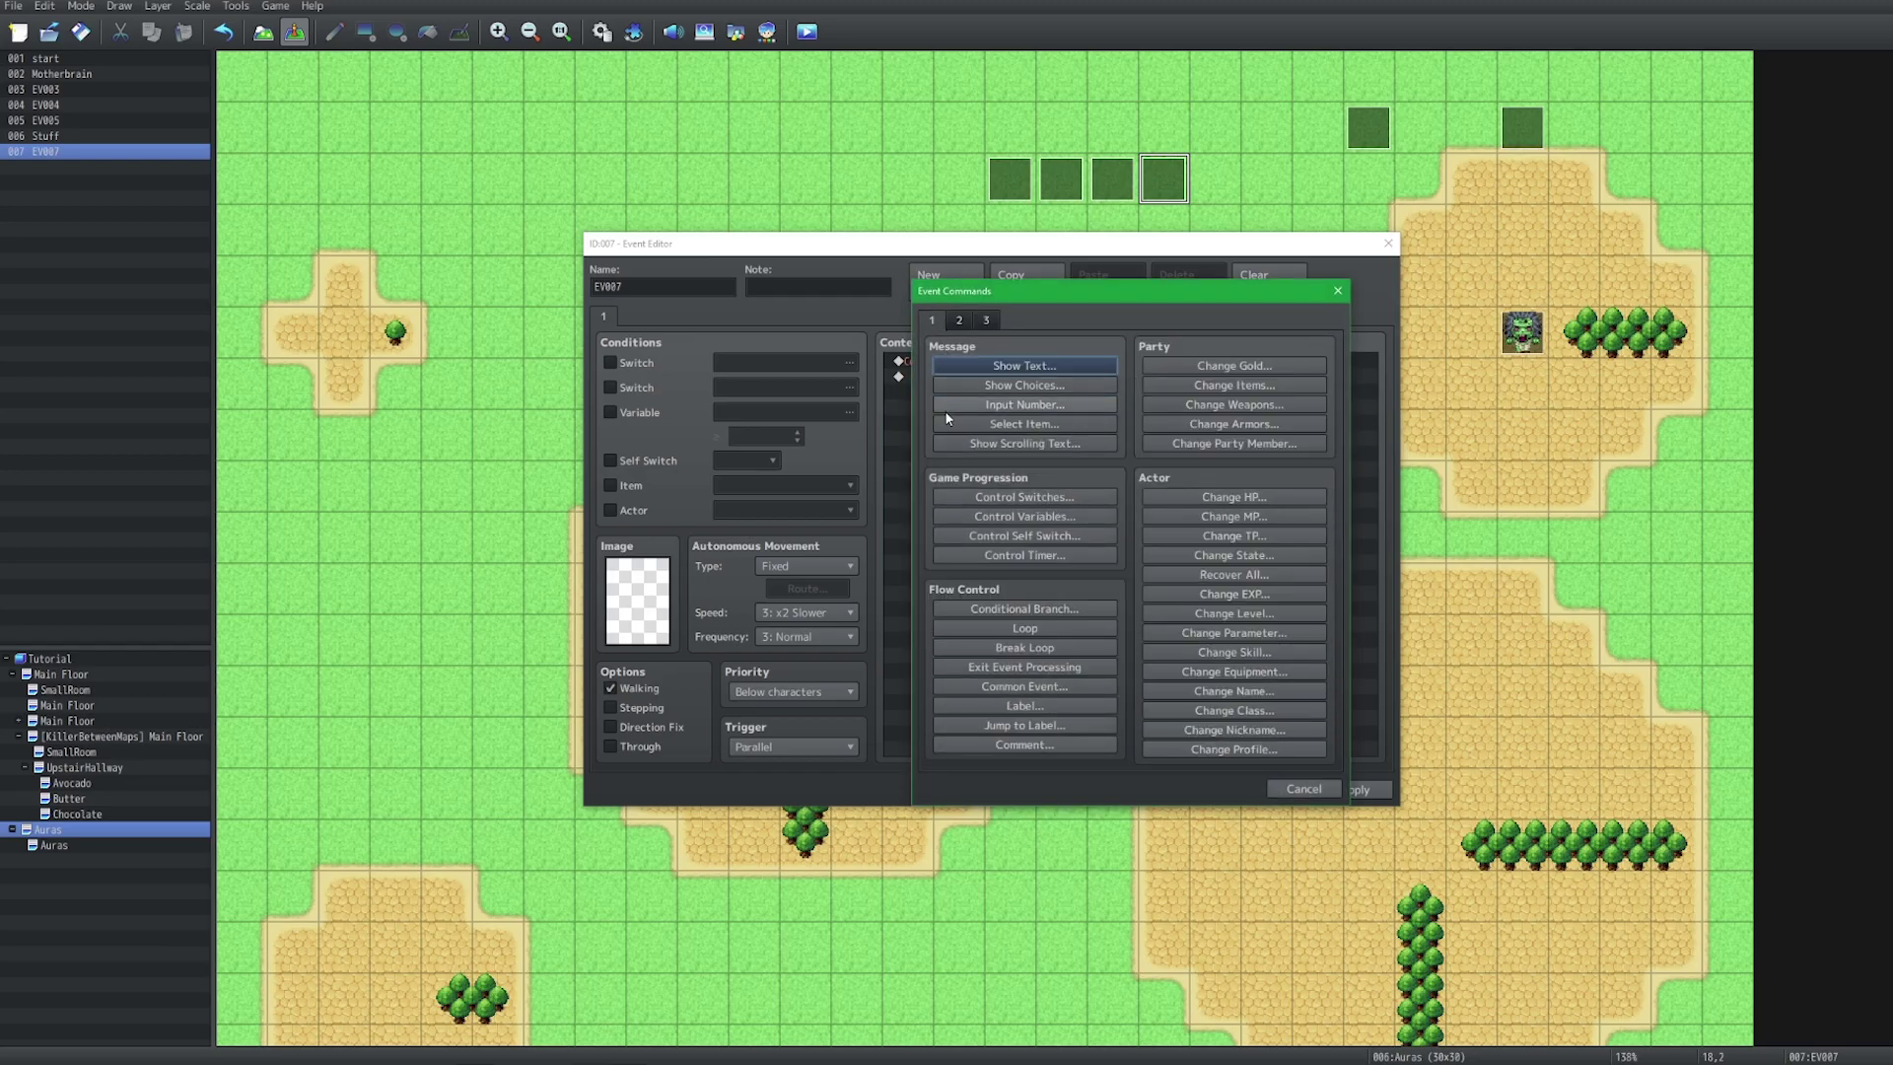
{"action": "left_click", "coordinate": [1063, 623]}
{"action": "left_click_drag", "start_coordinate": [1070, 410], "coordinate": [1074, 392]}
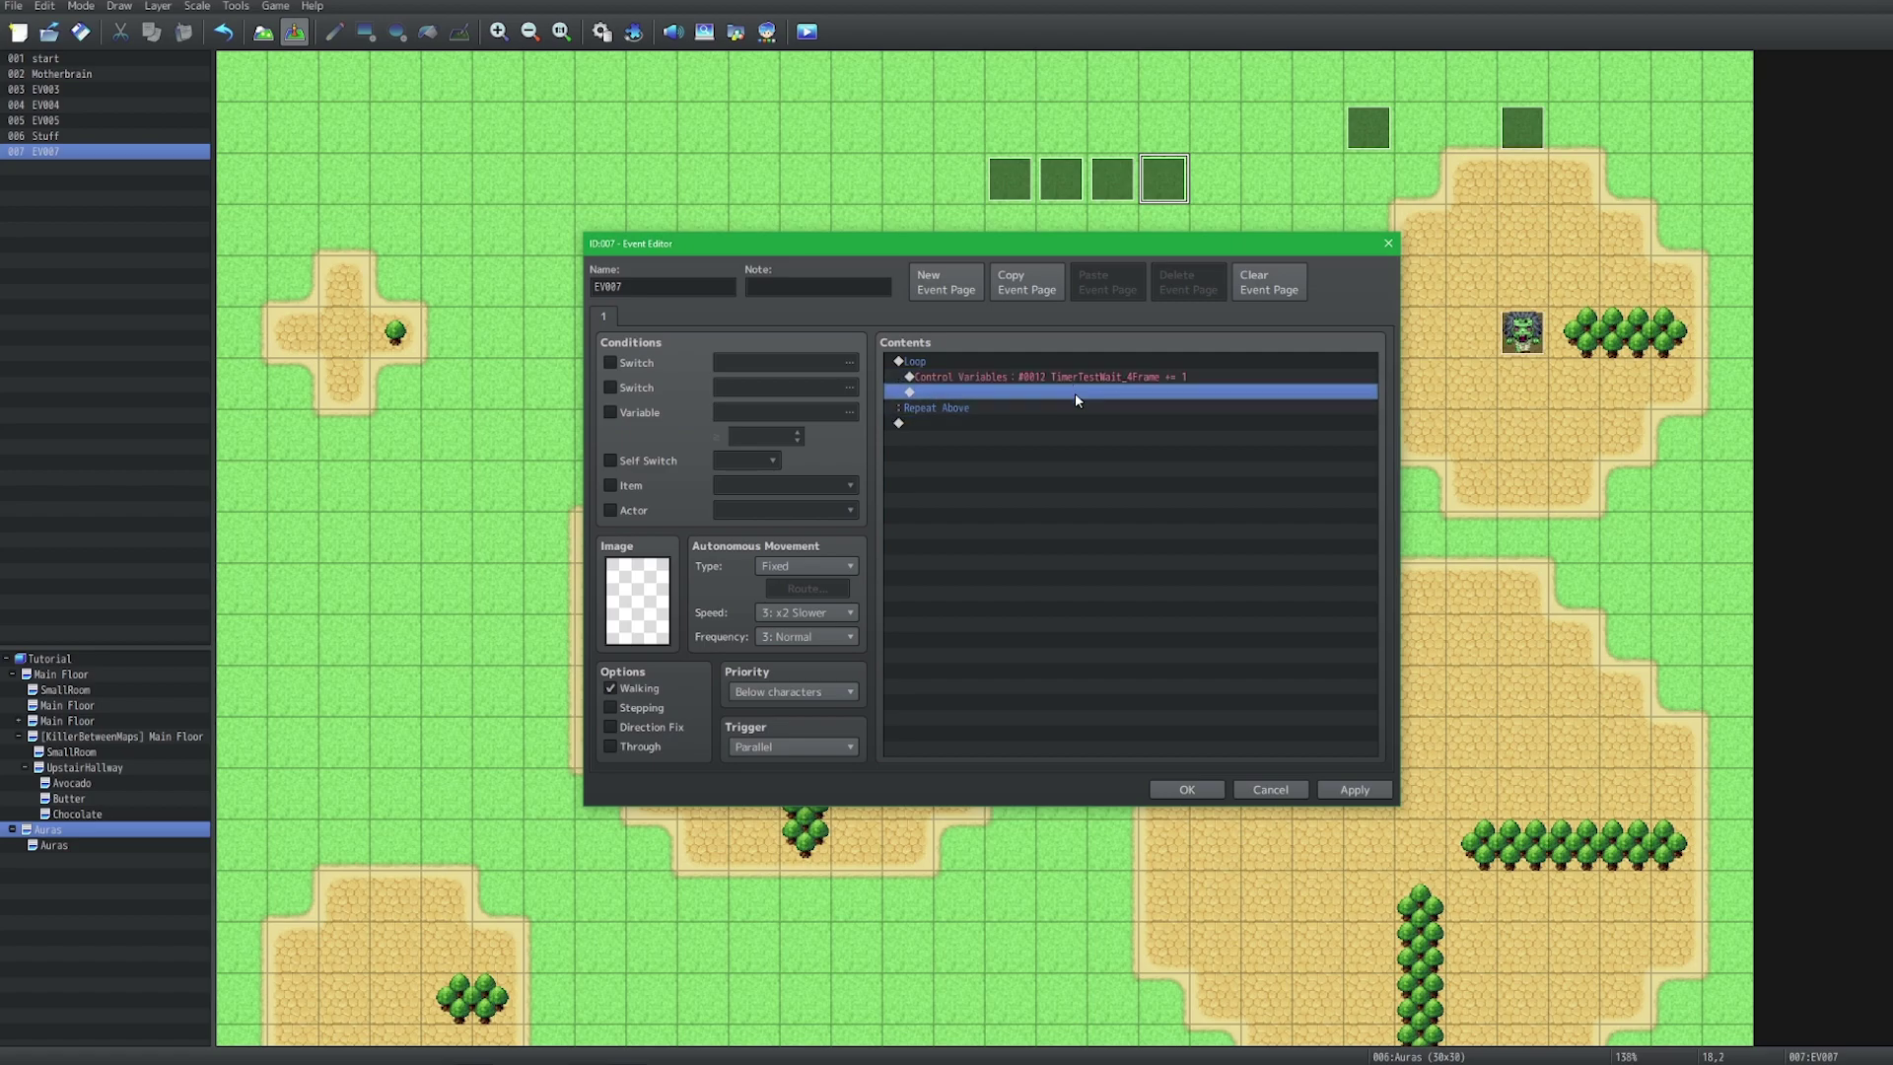
{"action": "left_click", "coordinate": [1187, 790]}
Playtest the map with the looping event and walk the character up and right
{"action": "key", "text": "ctrl+r"}
{"action": "key", "text": "Up"}
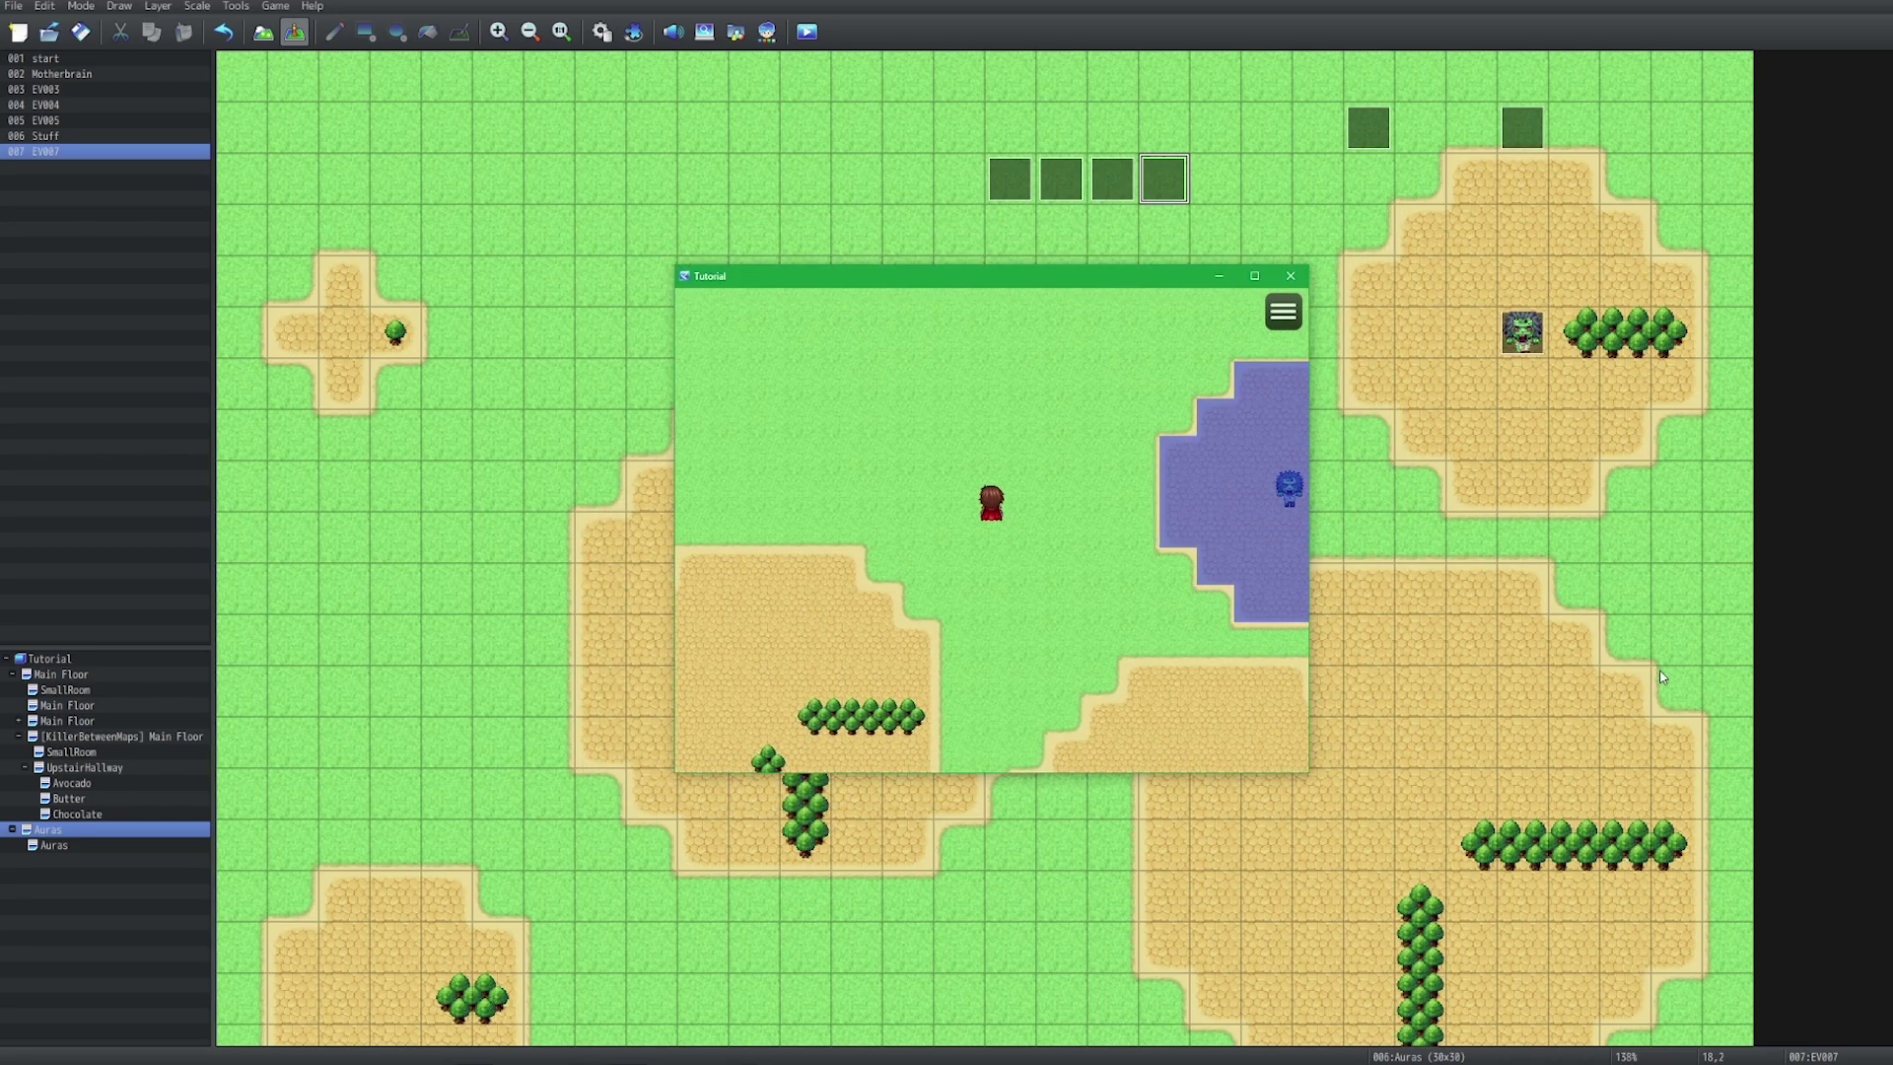
{"action": "key", "text": "Right"}
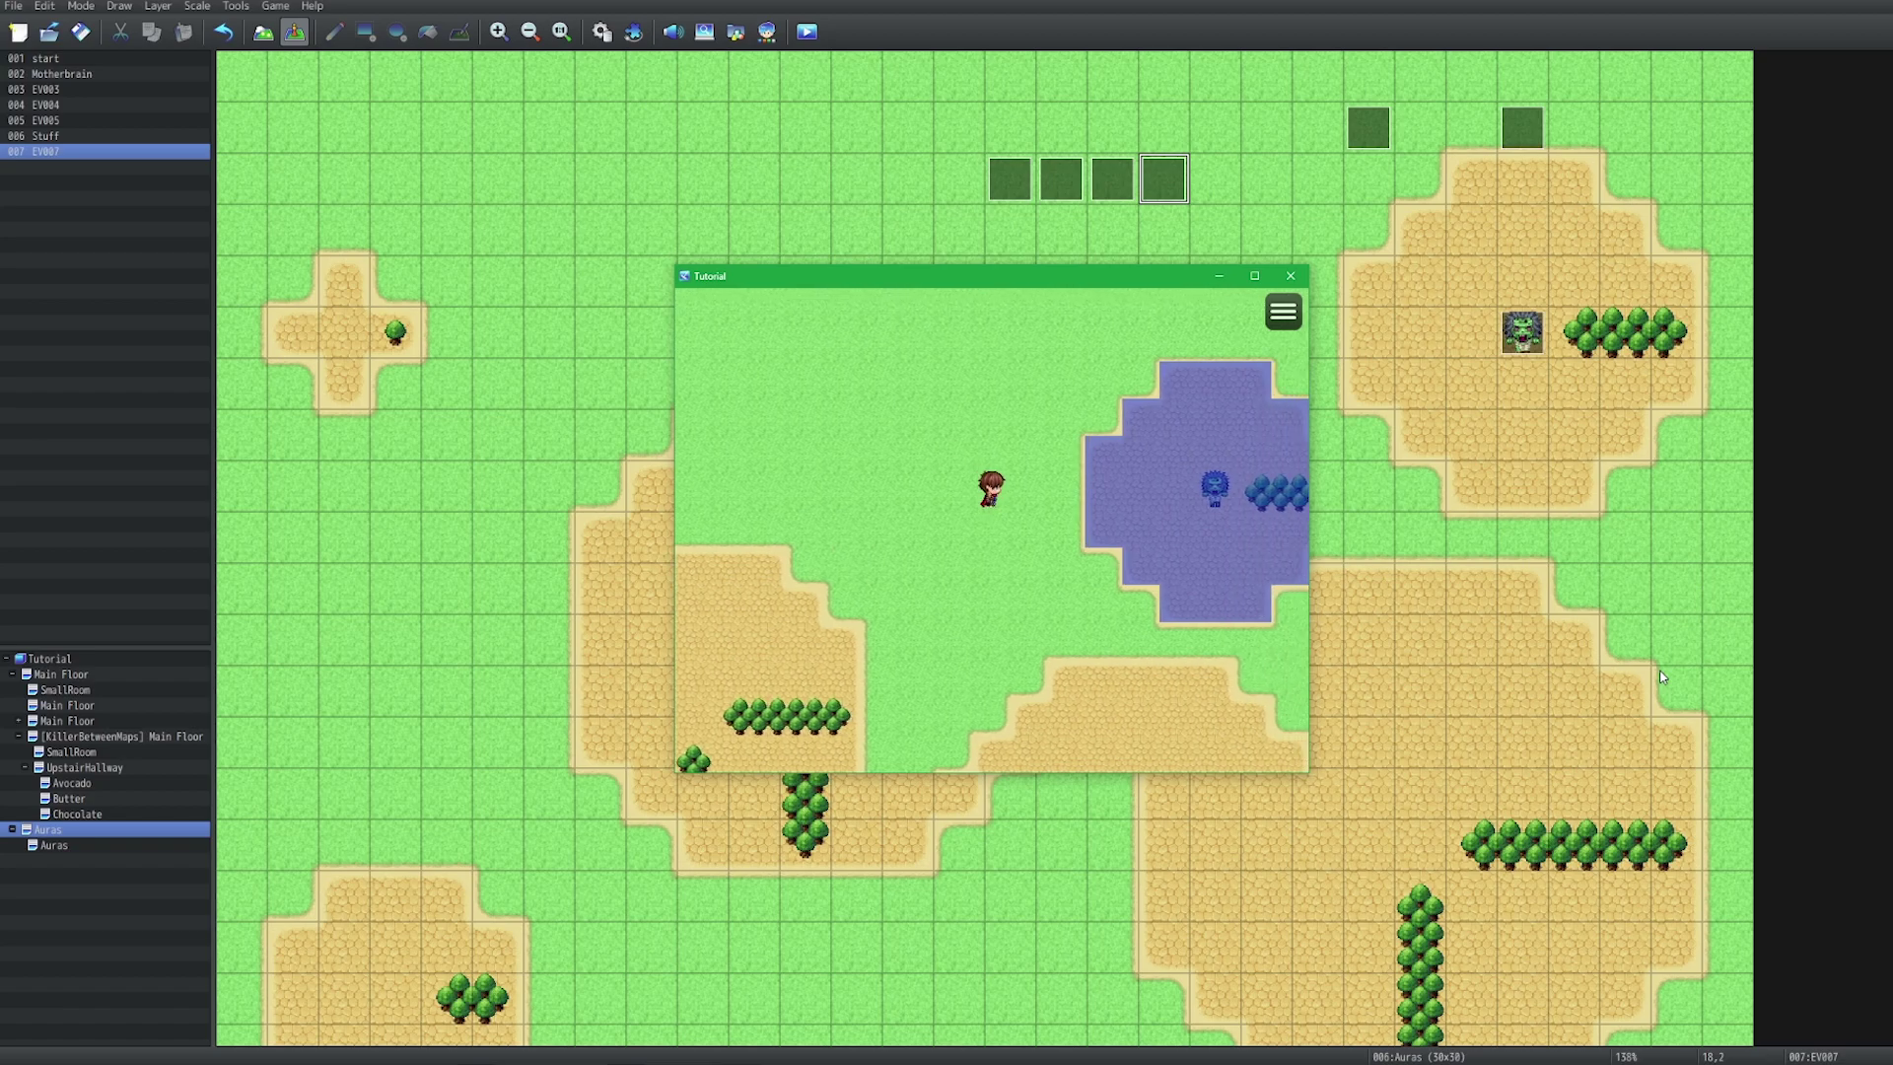
Examine the timer variables 0011-0020 in the playtest's debug screen and close the playtest
{"action": "key", "text": "F9"}
{"action": "key", "text": "Down"}
{"action": "key", "text": "Down"}
{"action": "key", "text": "Down"}
{"action": "key", "text": "Down"}
{"action": "key", "text": "Down"}
{"action": "key", "text": "Down"}
{"action": "key", "text": "Down"}
{"action": "key", "text": "Down"}
{"action": "key", "text": "Down"}
{"action": "key", "text": "Down"}
{"action": "key", "text": "Down"}
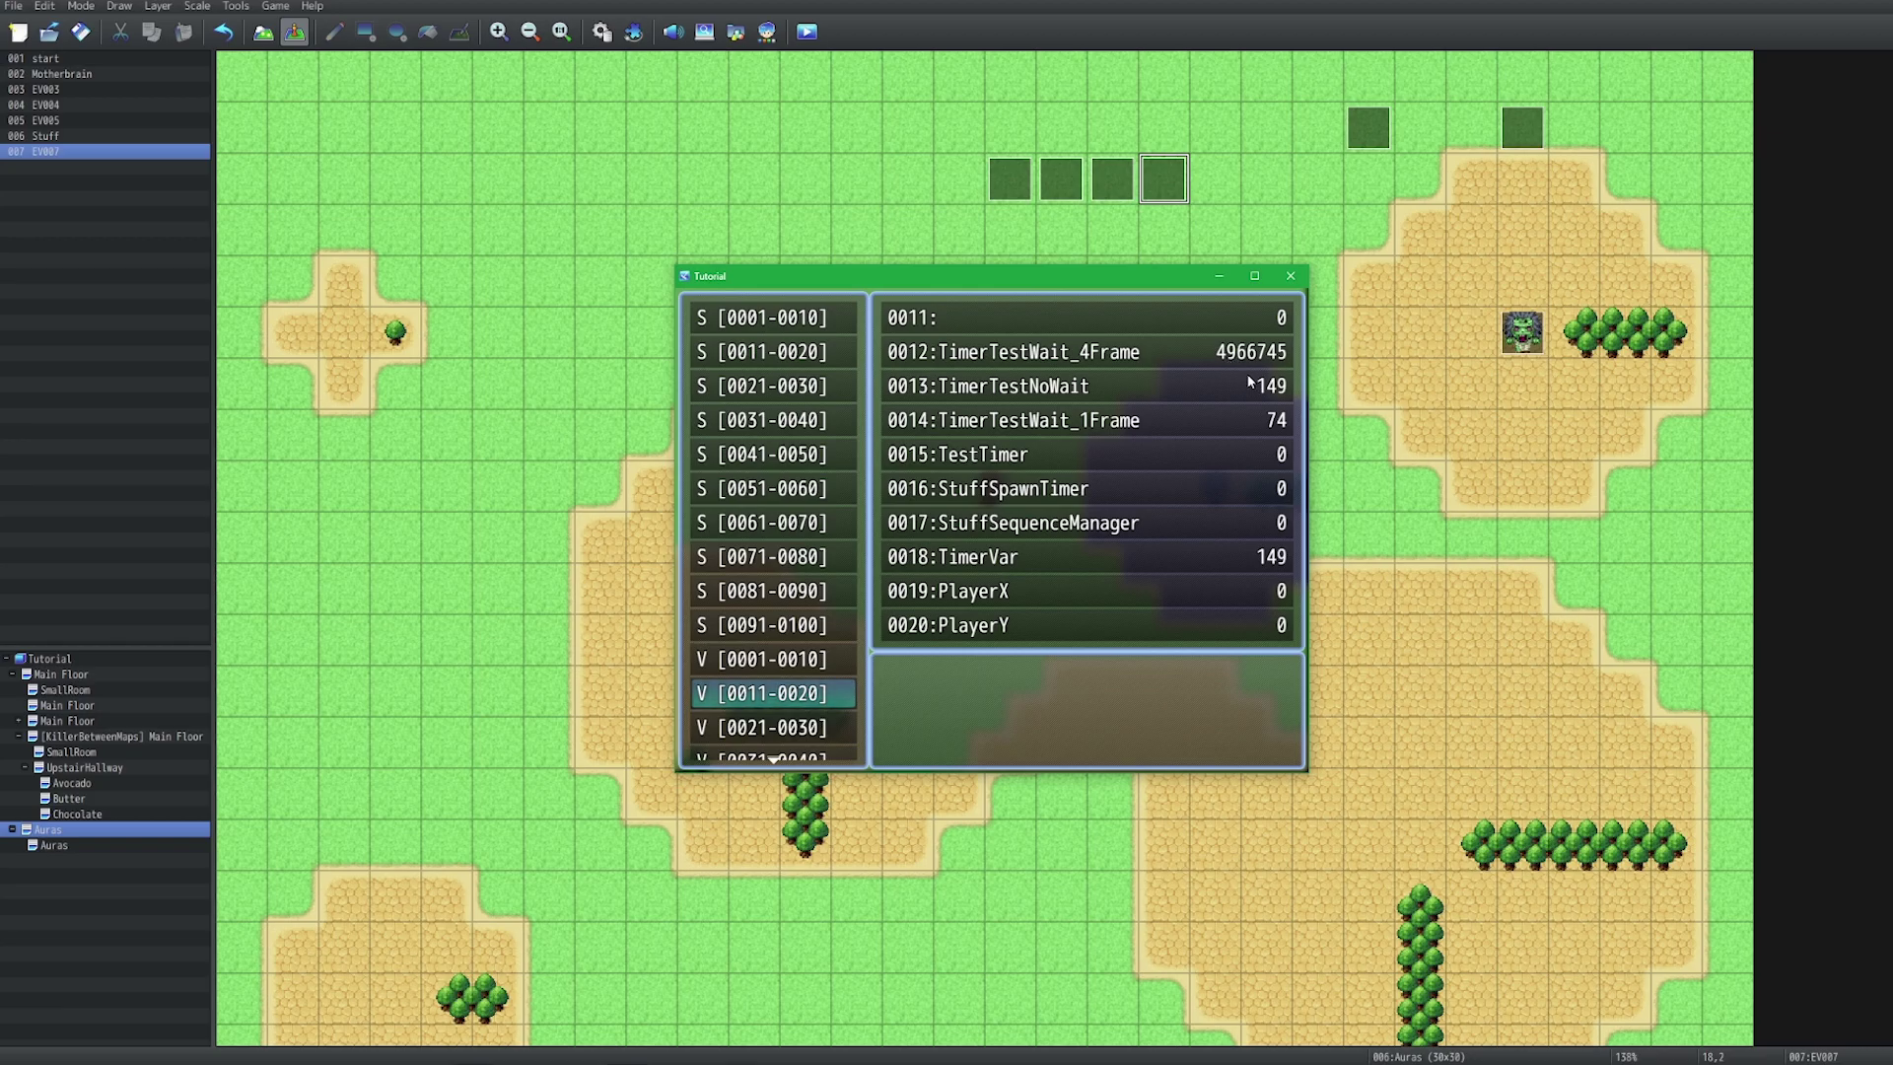
{"action": "left_click", "coordinate": [1289, 277]}
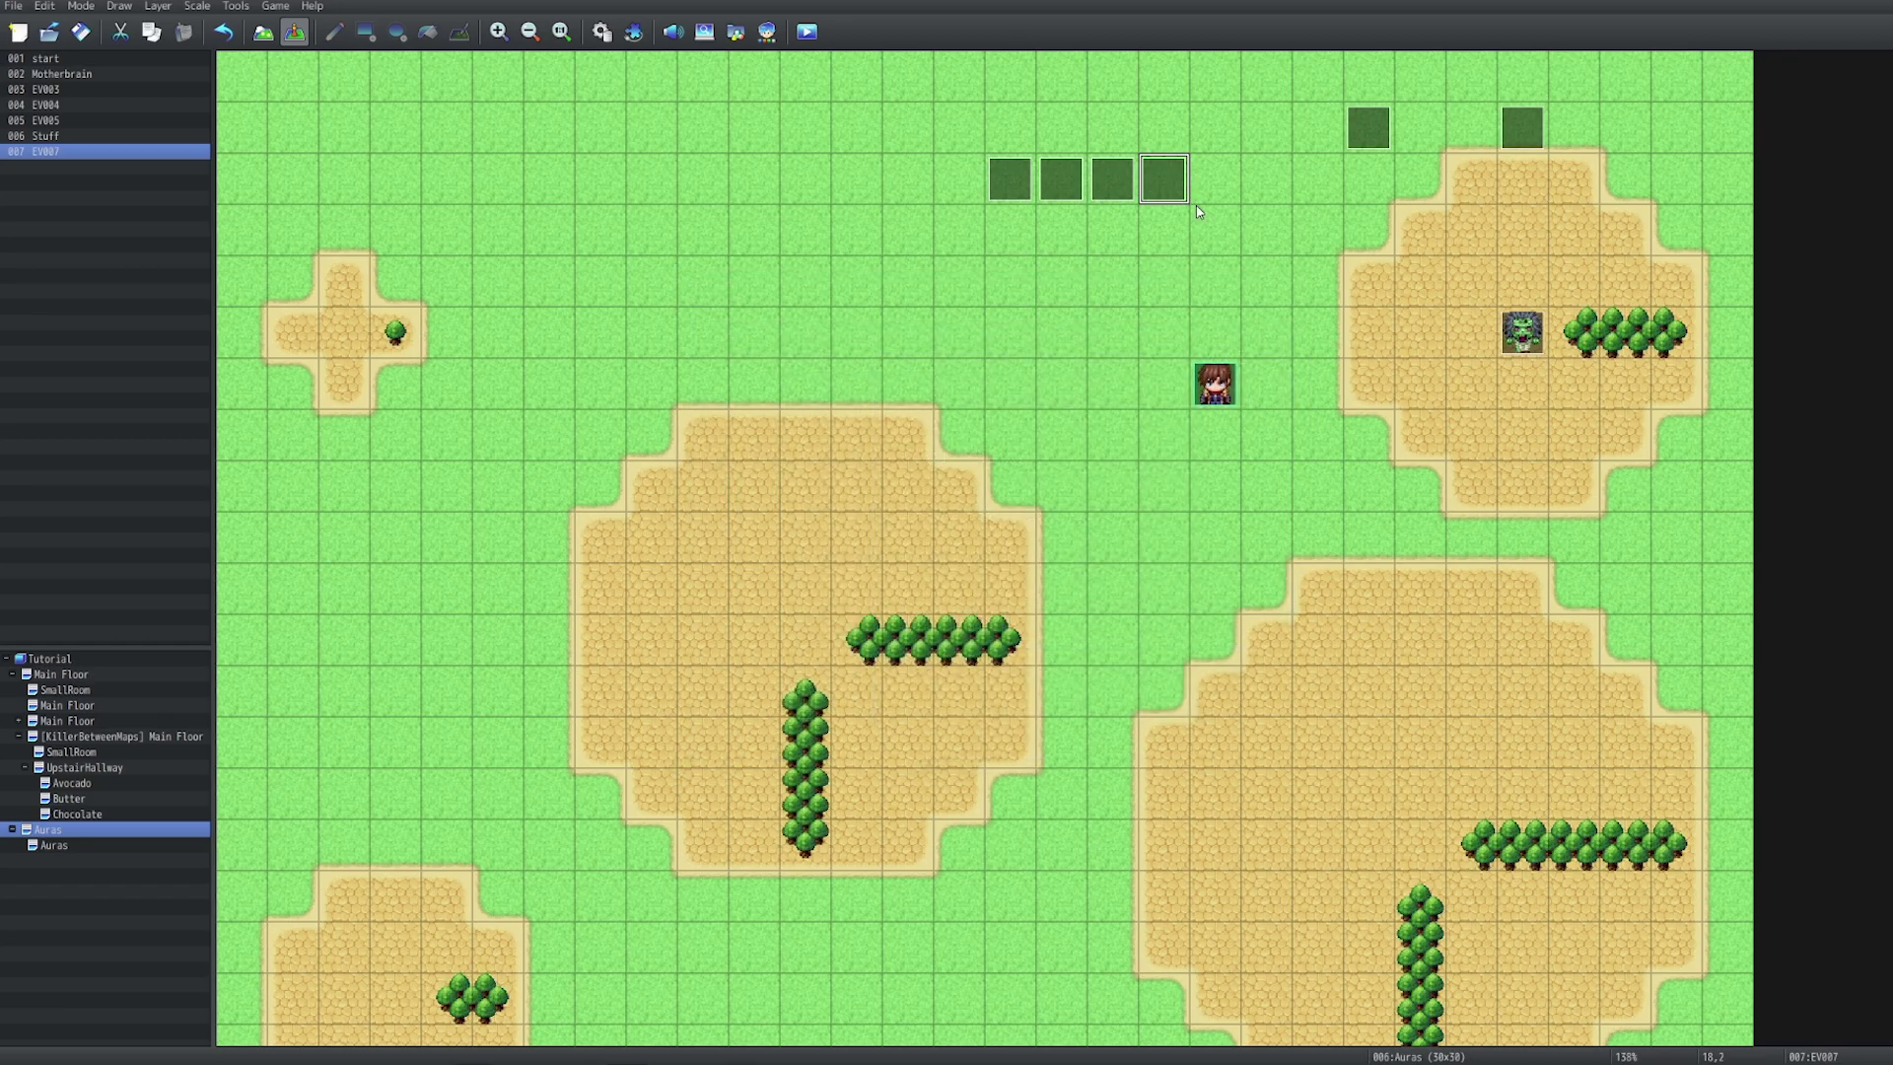
Paste a copy of the looping event on the tile east of EV007 and open it for editing
{"action": "left_click", "coordinate": [1215, 179]}
{"action": "key", "text": "ctrl+v"}
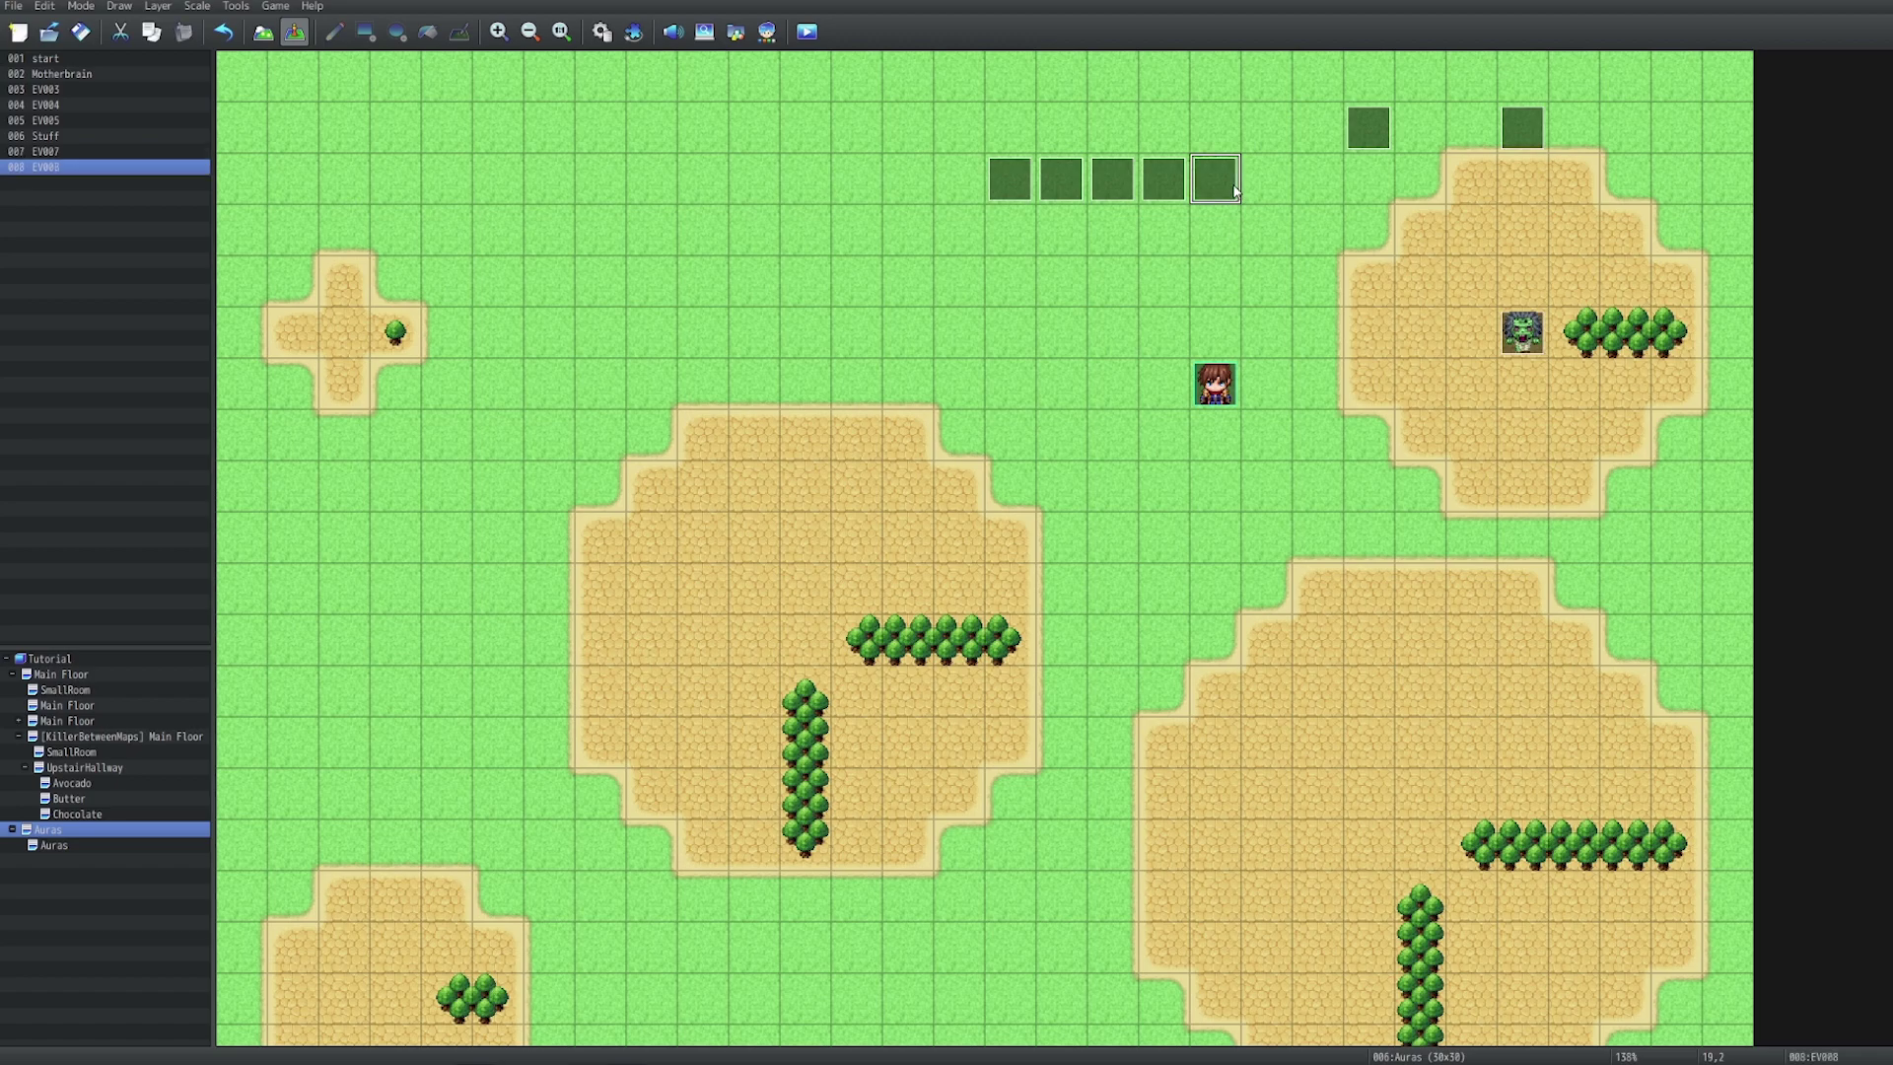
{"action": "double_click", "coordinate": [1230, 189]}
Insert a Wait of 1 frame inside the loop, before the TimerTestWait_4Frame variable command
{"action": "double_click", "coordinate": [1100, 377]}
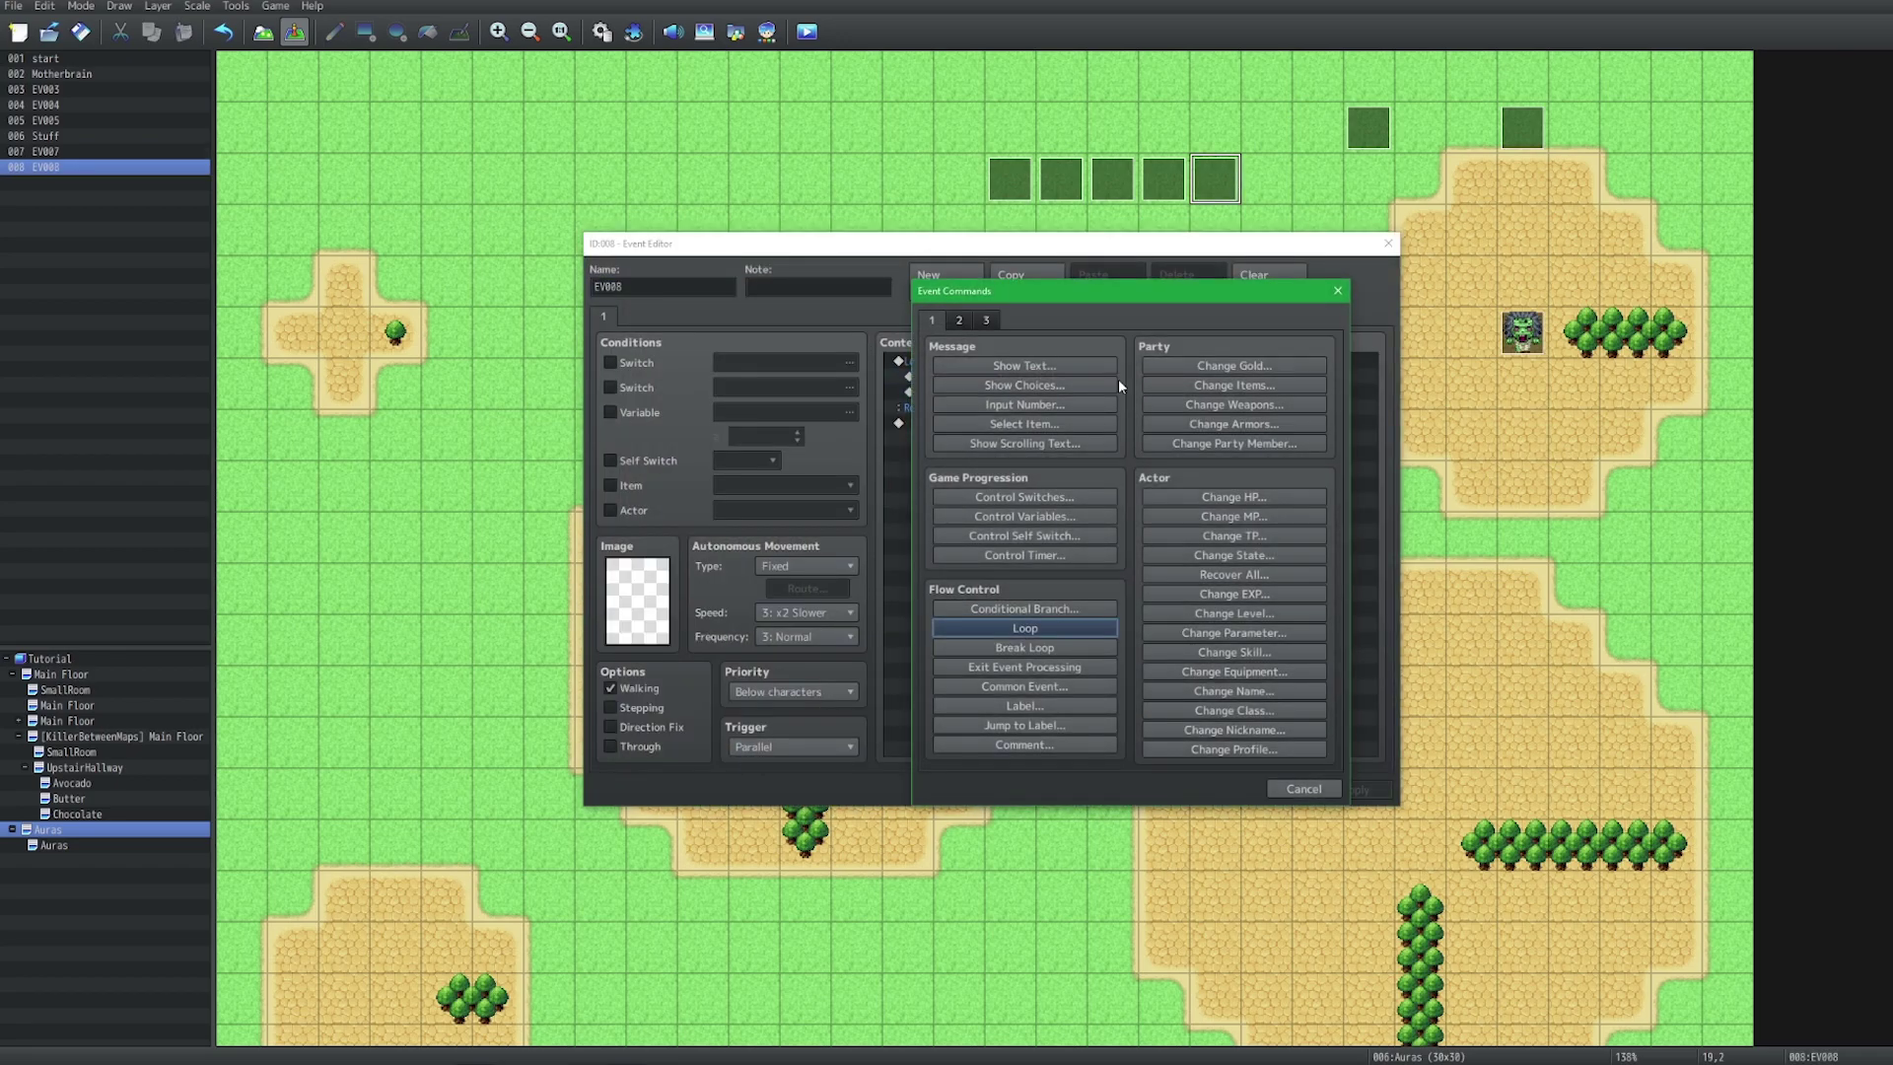
{"action": "left_click", "coordinate": [960, 320]}
{"action": "left_click", "coordinate": [1204, 366]}
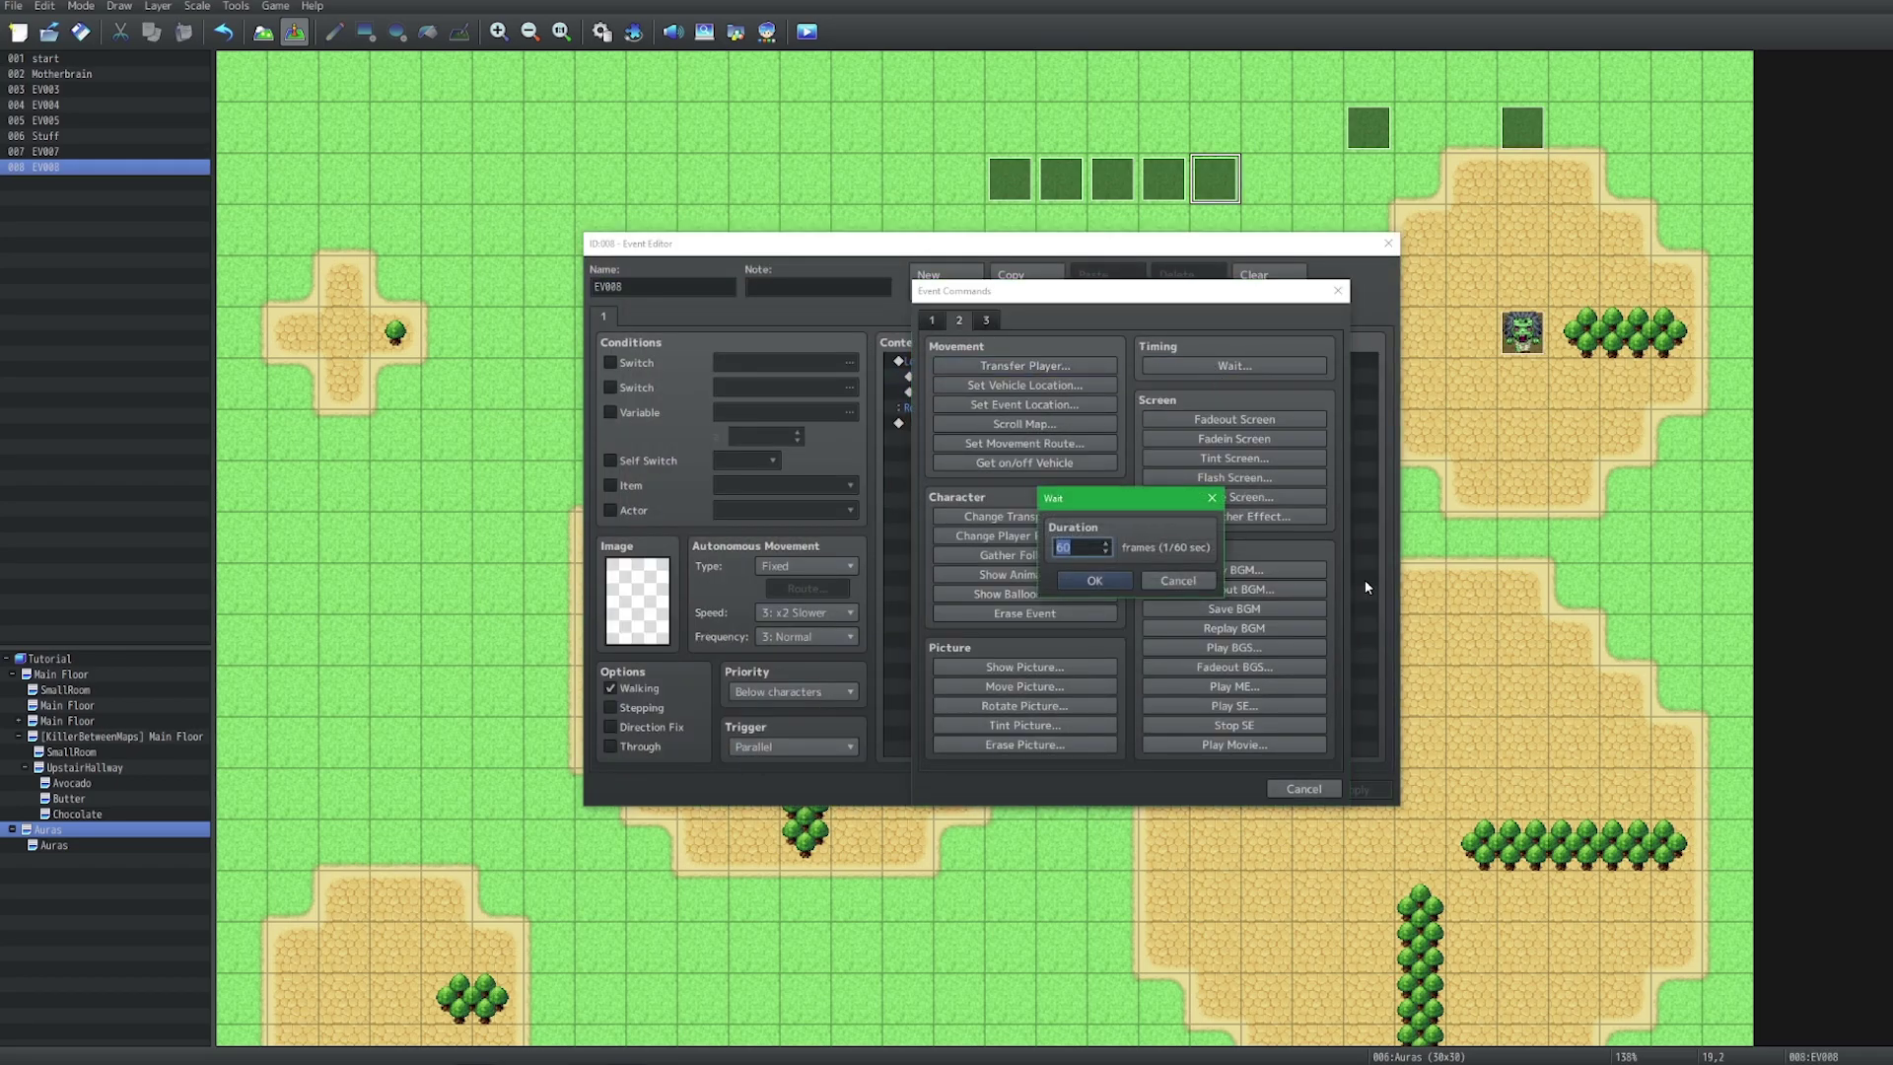
{"action": "type", "text": "1"}
{"action": "key", "text": "Return"}
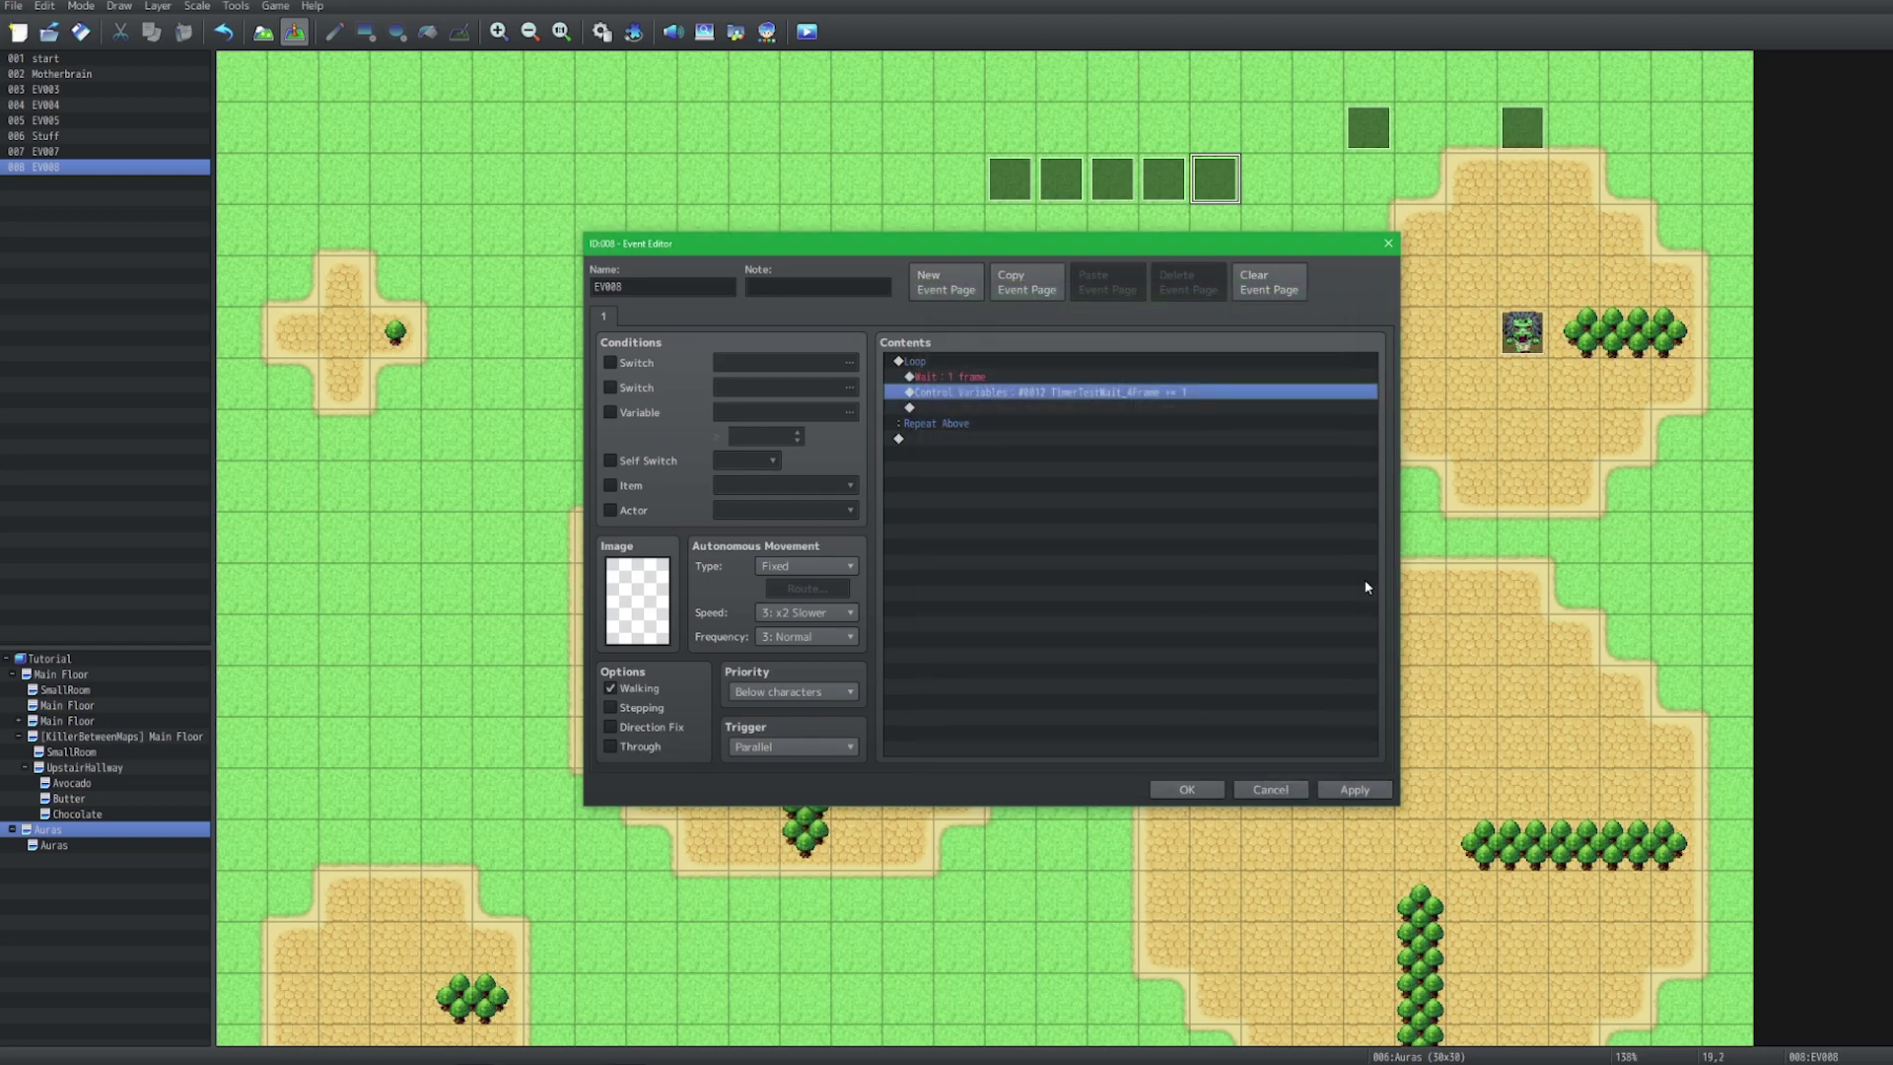
Set the loop's Wait duration to 5 frames and save event EV008
{"action": "key", "text": "Up"}
{"action": "key", "text": "Return"}
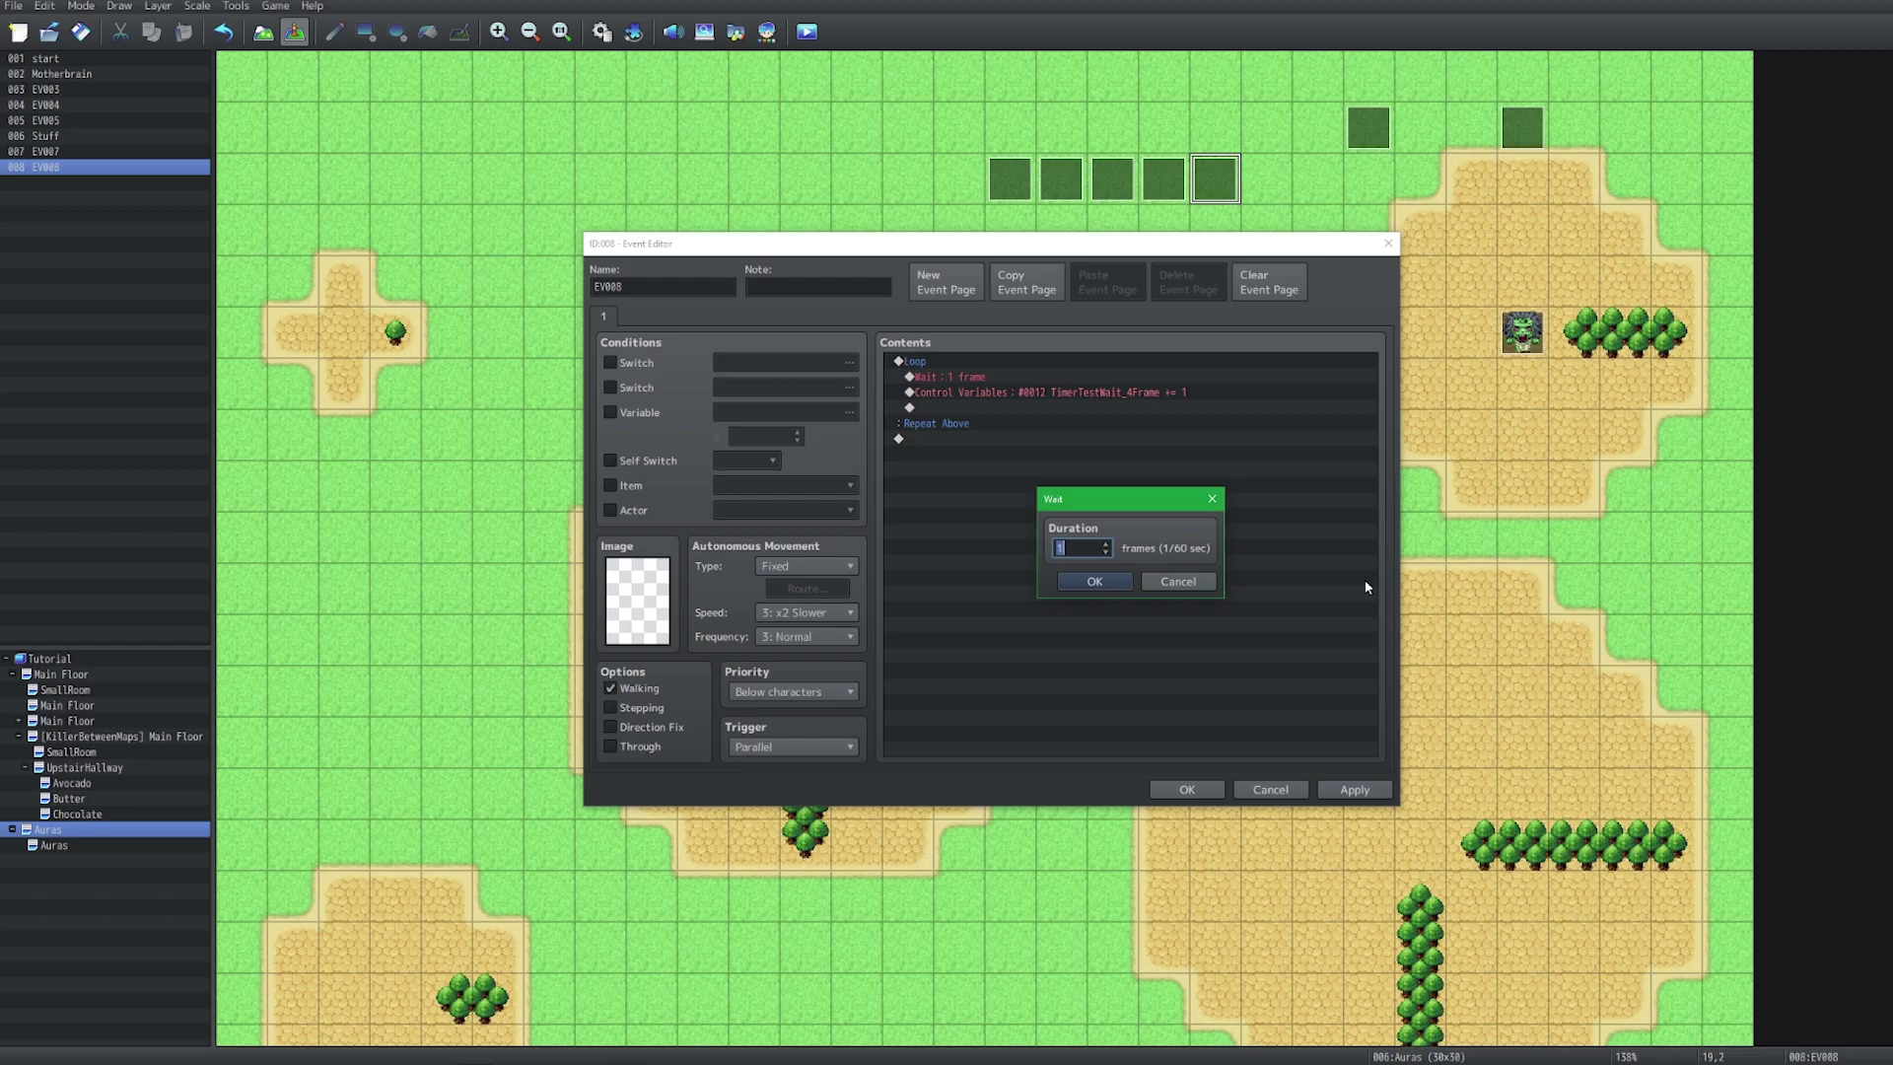
{"action": "type", "text": "5"}
{"action": "key", "text": "Return"}
{"action": "key", "text": "Return"}
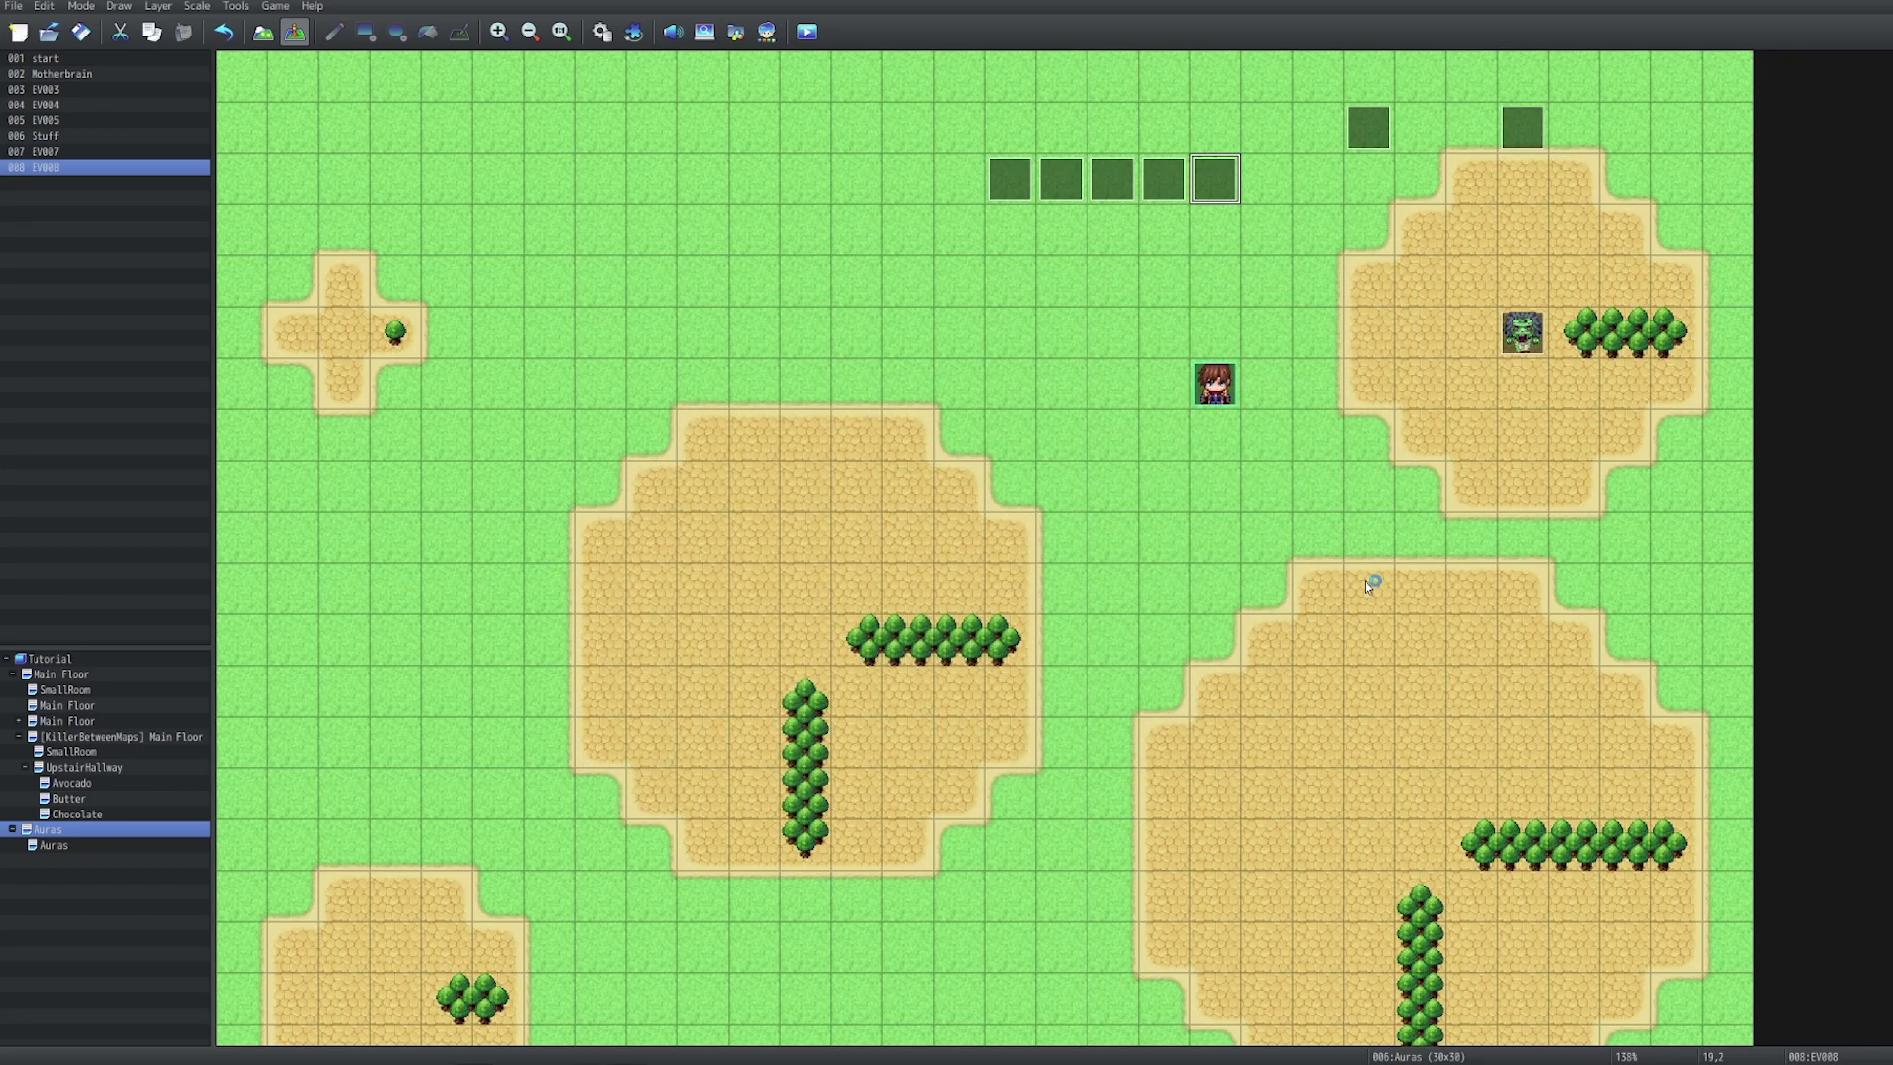
Playtest the map from a new game and walk the character around to check movement with both looping events running
{"action": "key", "text": "ctrl+r"}
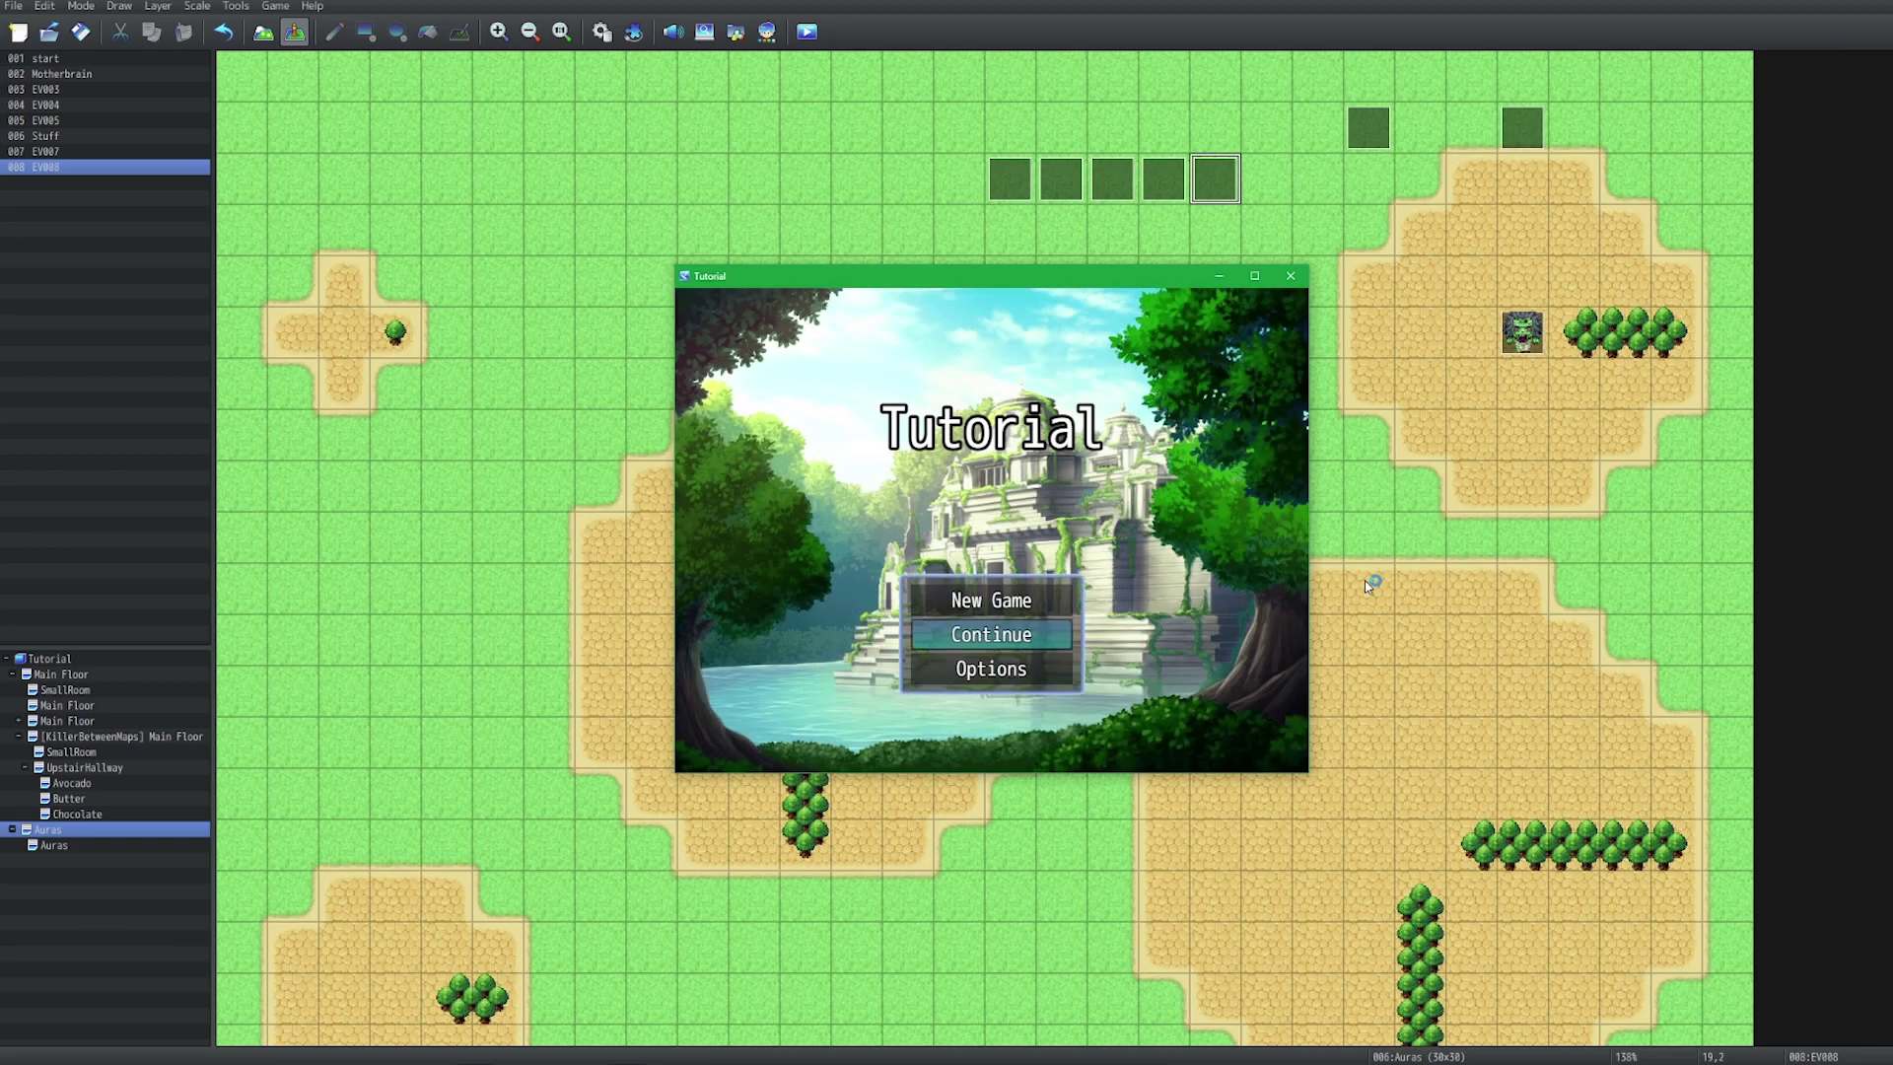
{"action": "key", "text": "Up"}
{"action": "key", "text": "Return"}
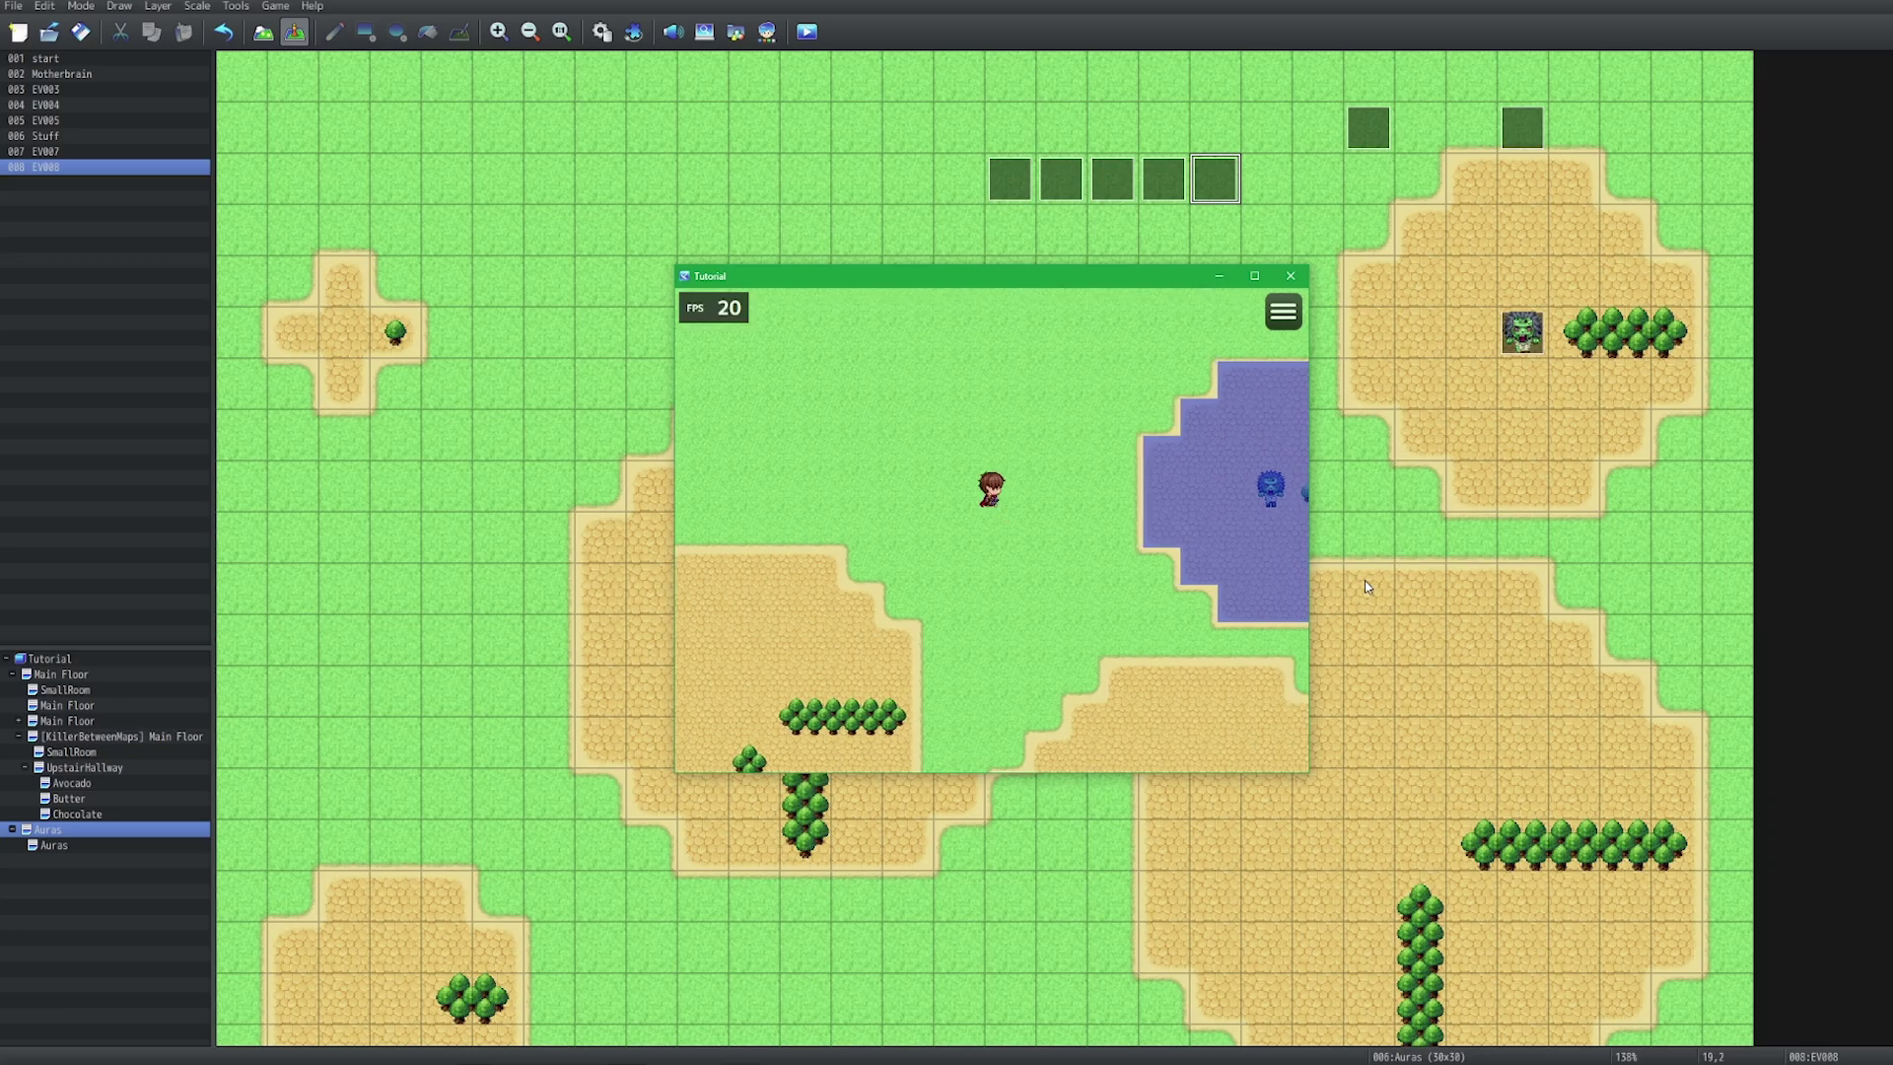
{"action": "key", "text": "Right"}
{"action": "key", "text": "Down"}
{"action": "key", "text": "Right"}
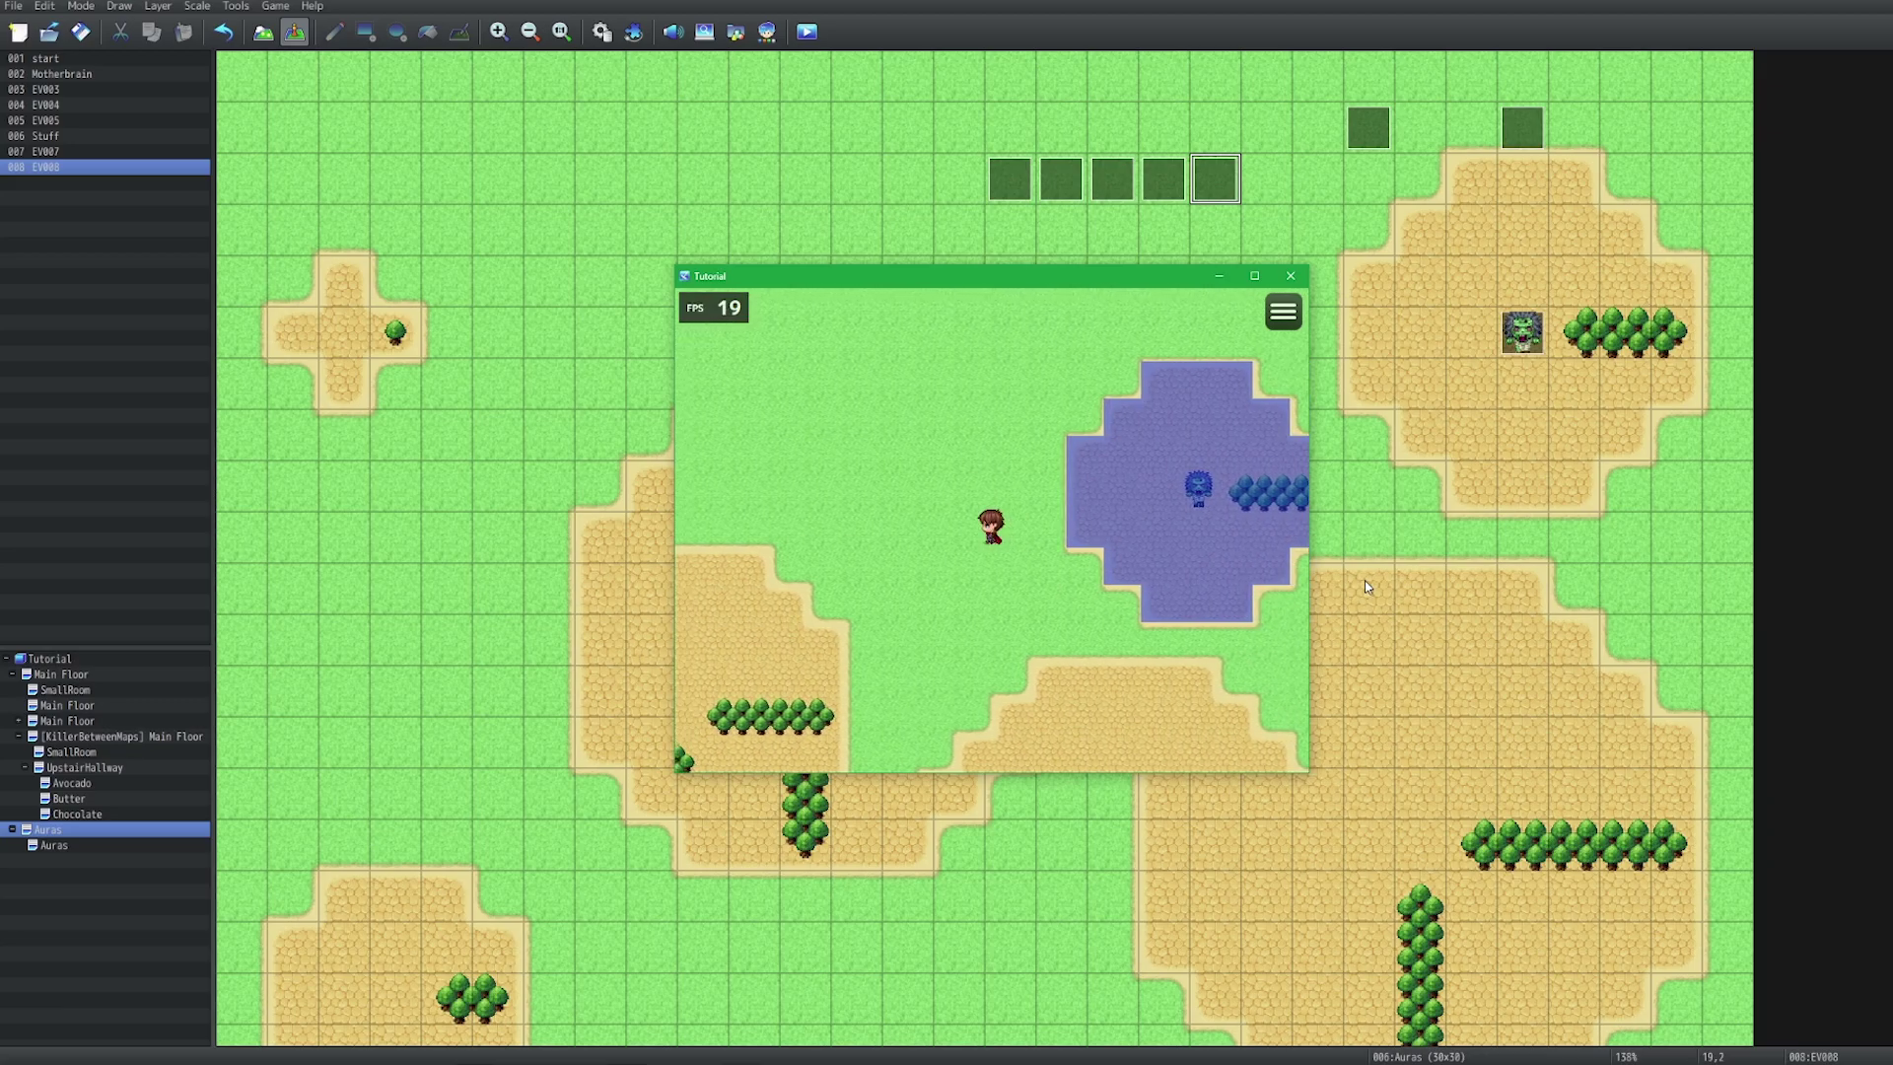
{"action": "key", "text": "Left"}
{"action": "key", "text": "Right"}
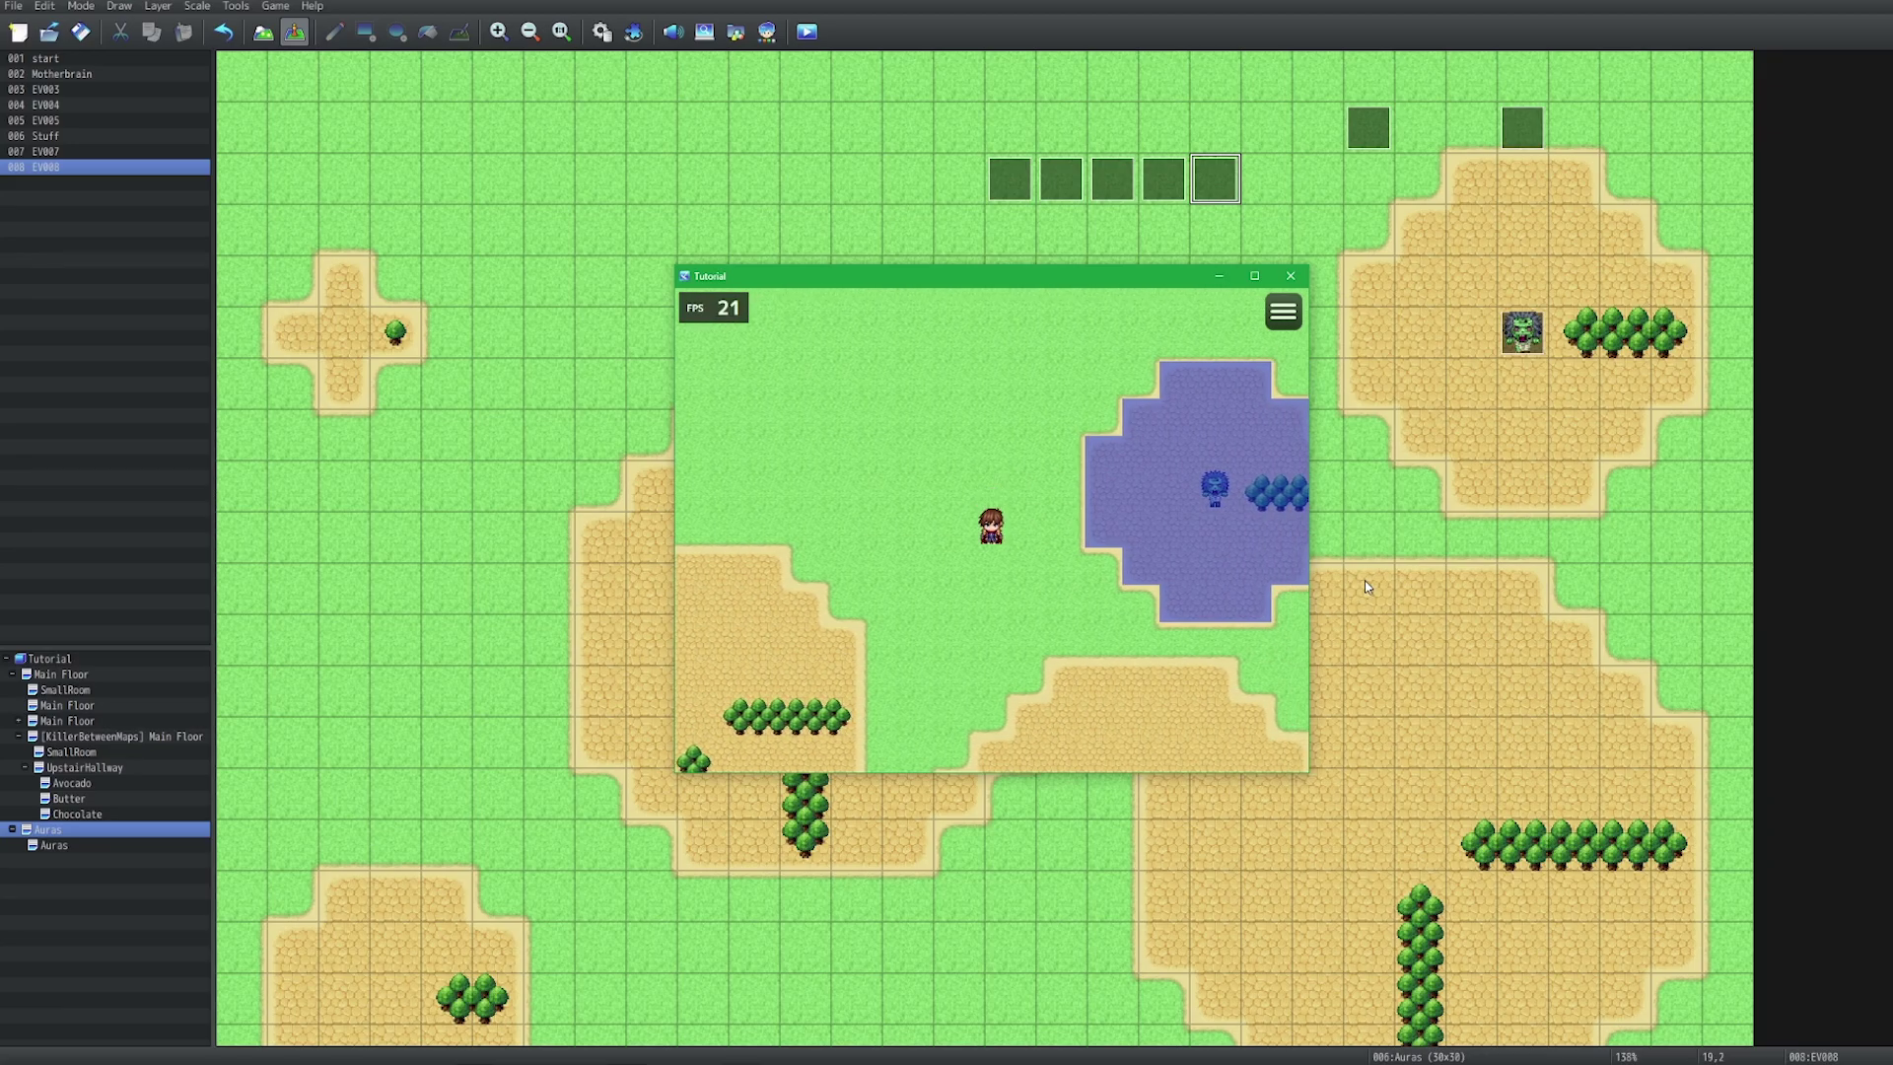
Compare the timer variables 0011-0020 in the debug screen during the playtest, and close the playtest
{"action": "key", "text": "F9"}
{"action": "mouse_move", "coordinate": [854, 673]}
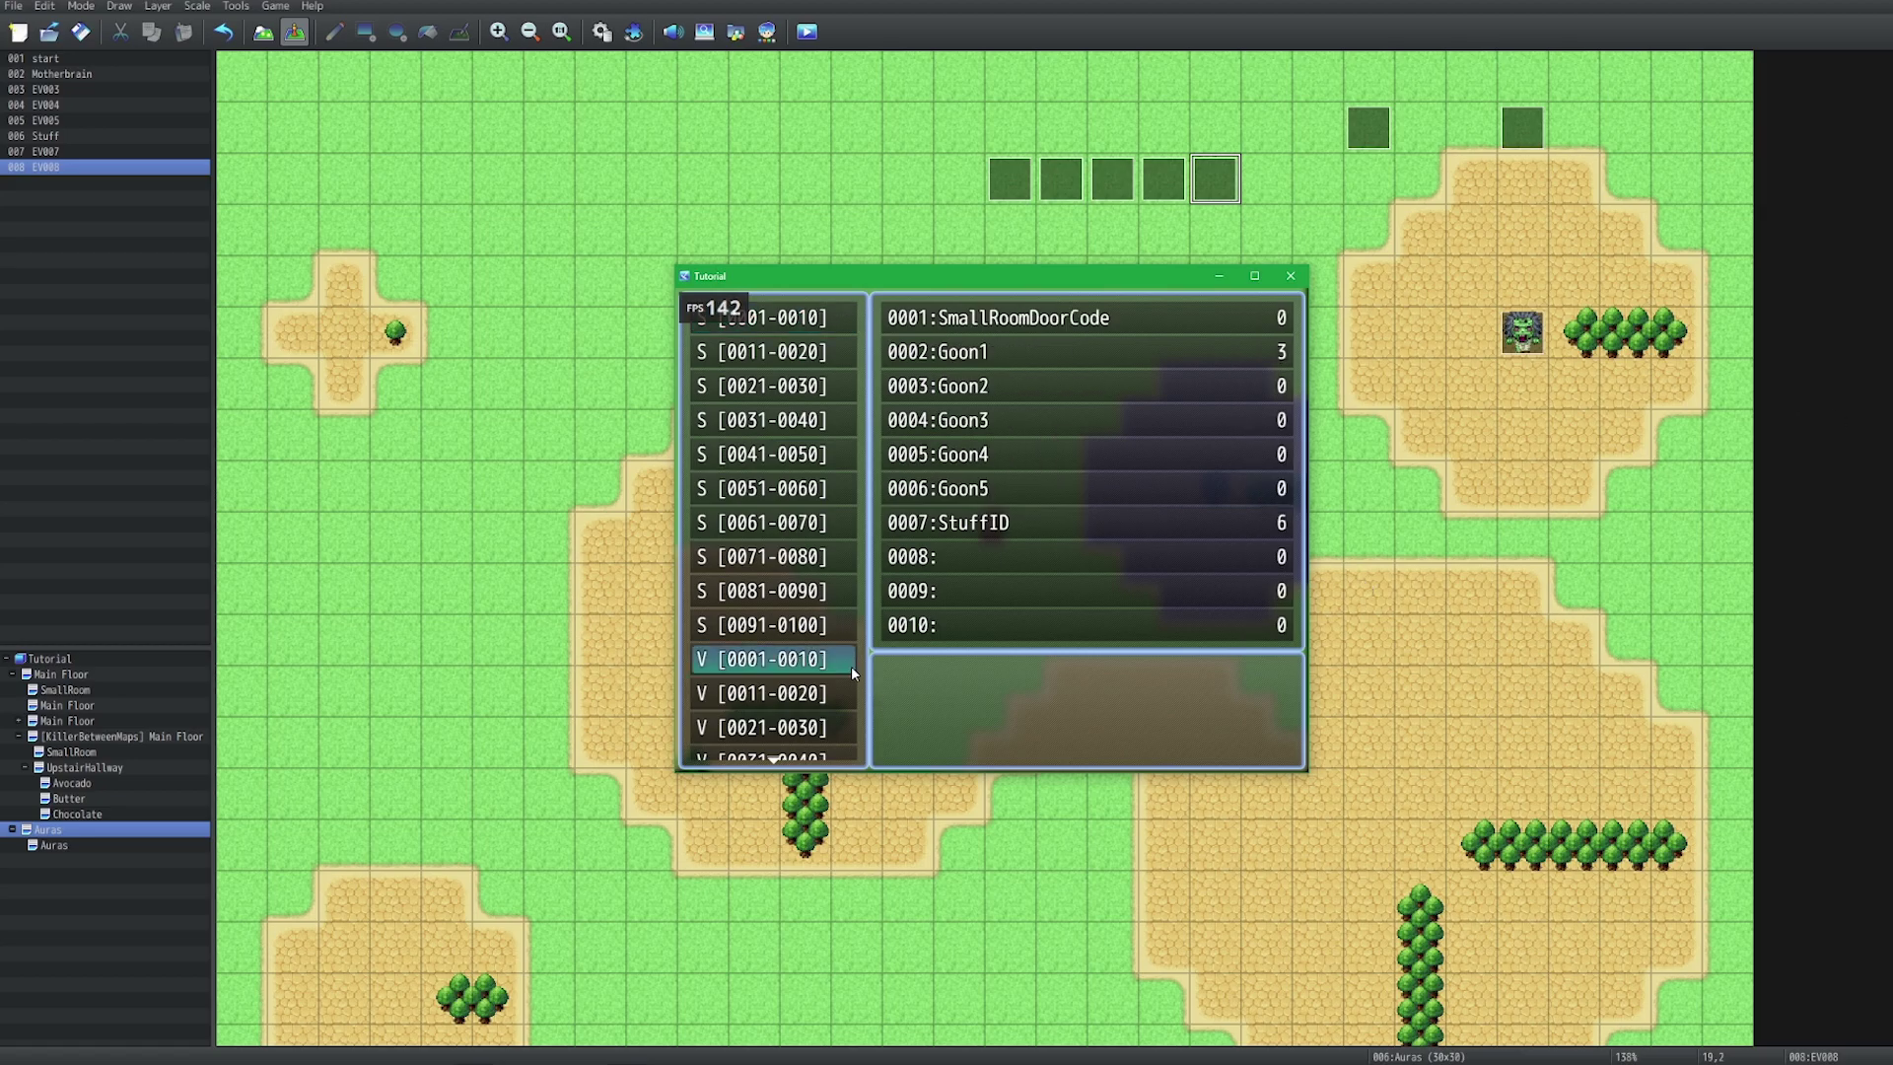
{"action": "mouse_move", "coordinate": [790, 712]}
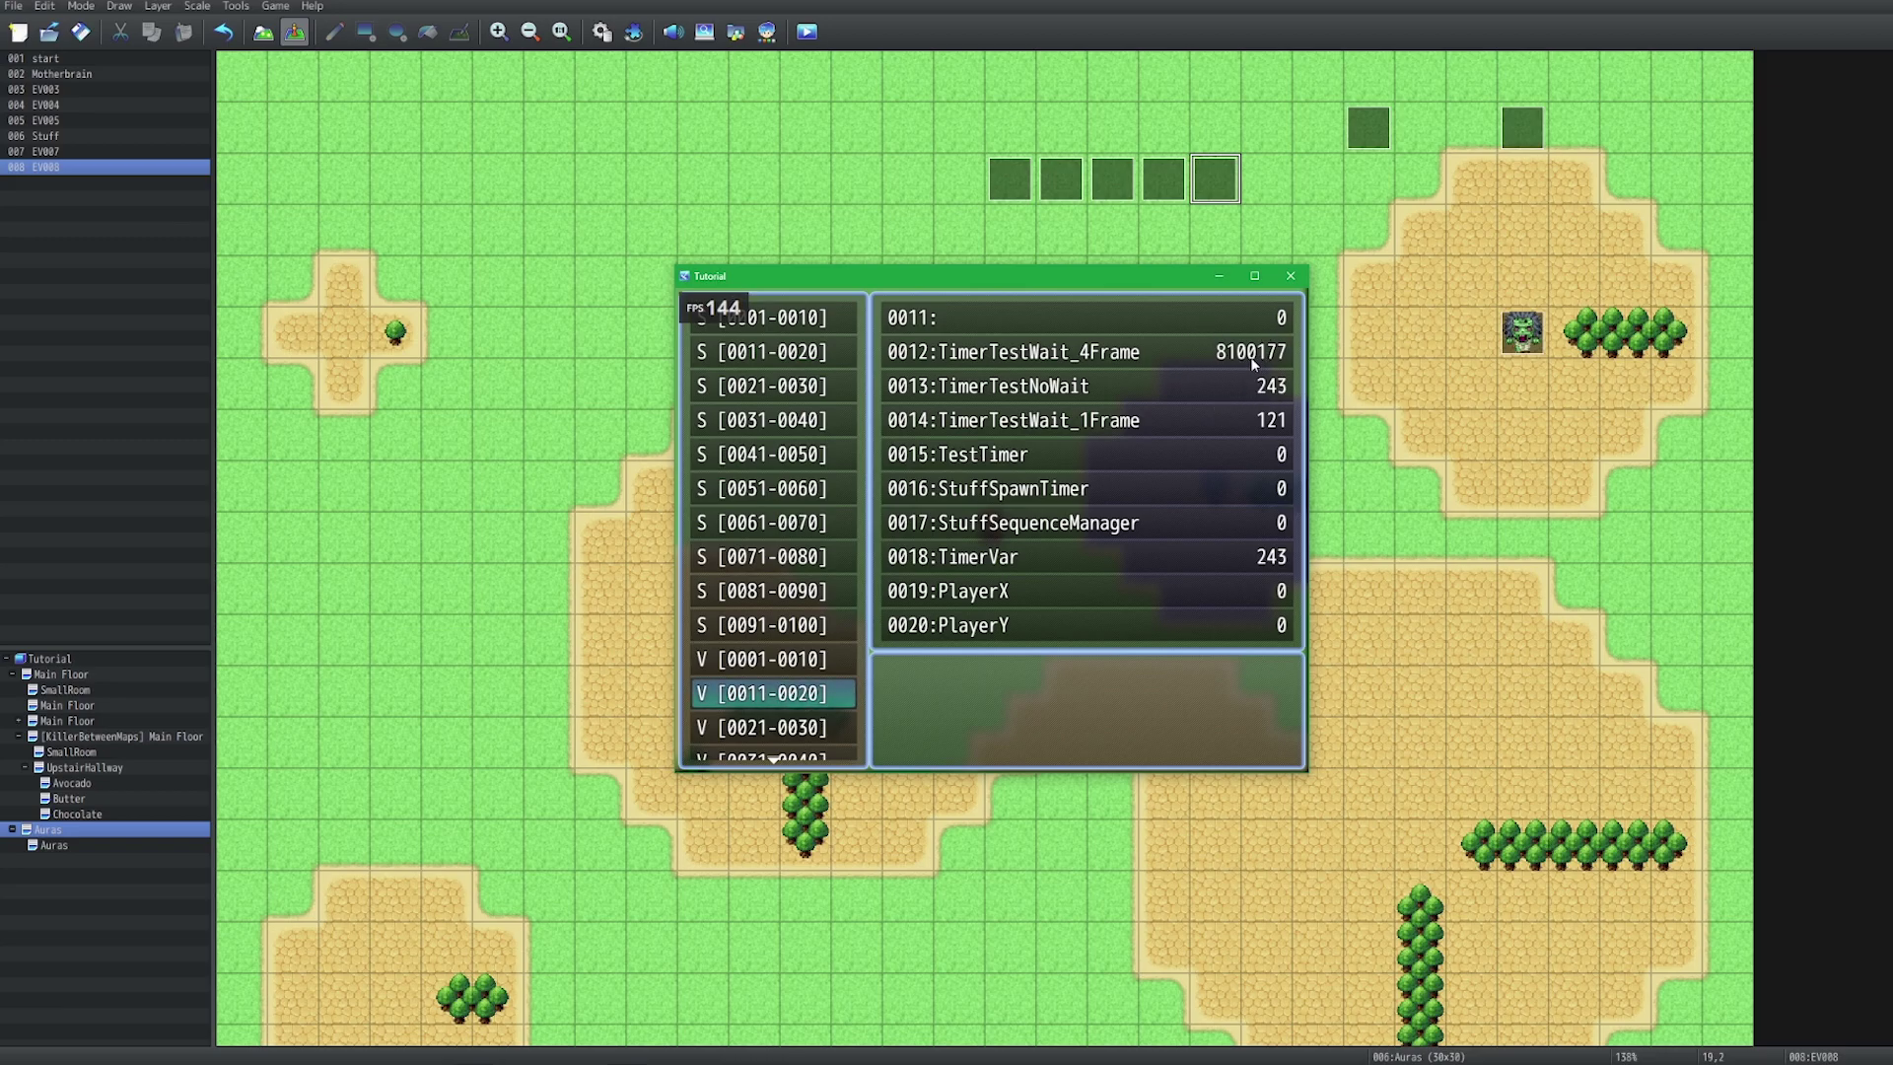
{"action": "left_click", "coordinate": [1290, 276]}
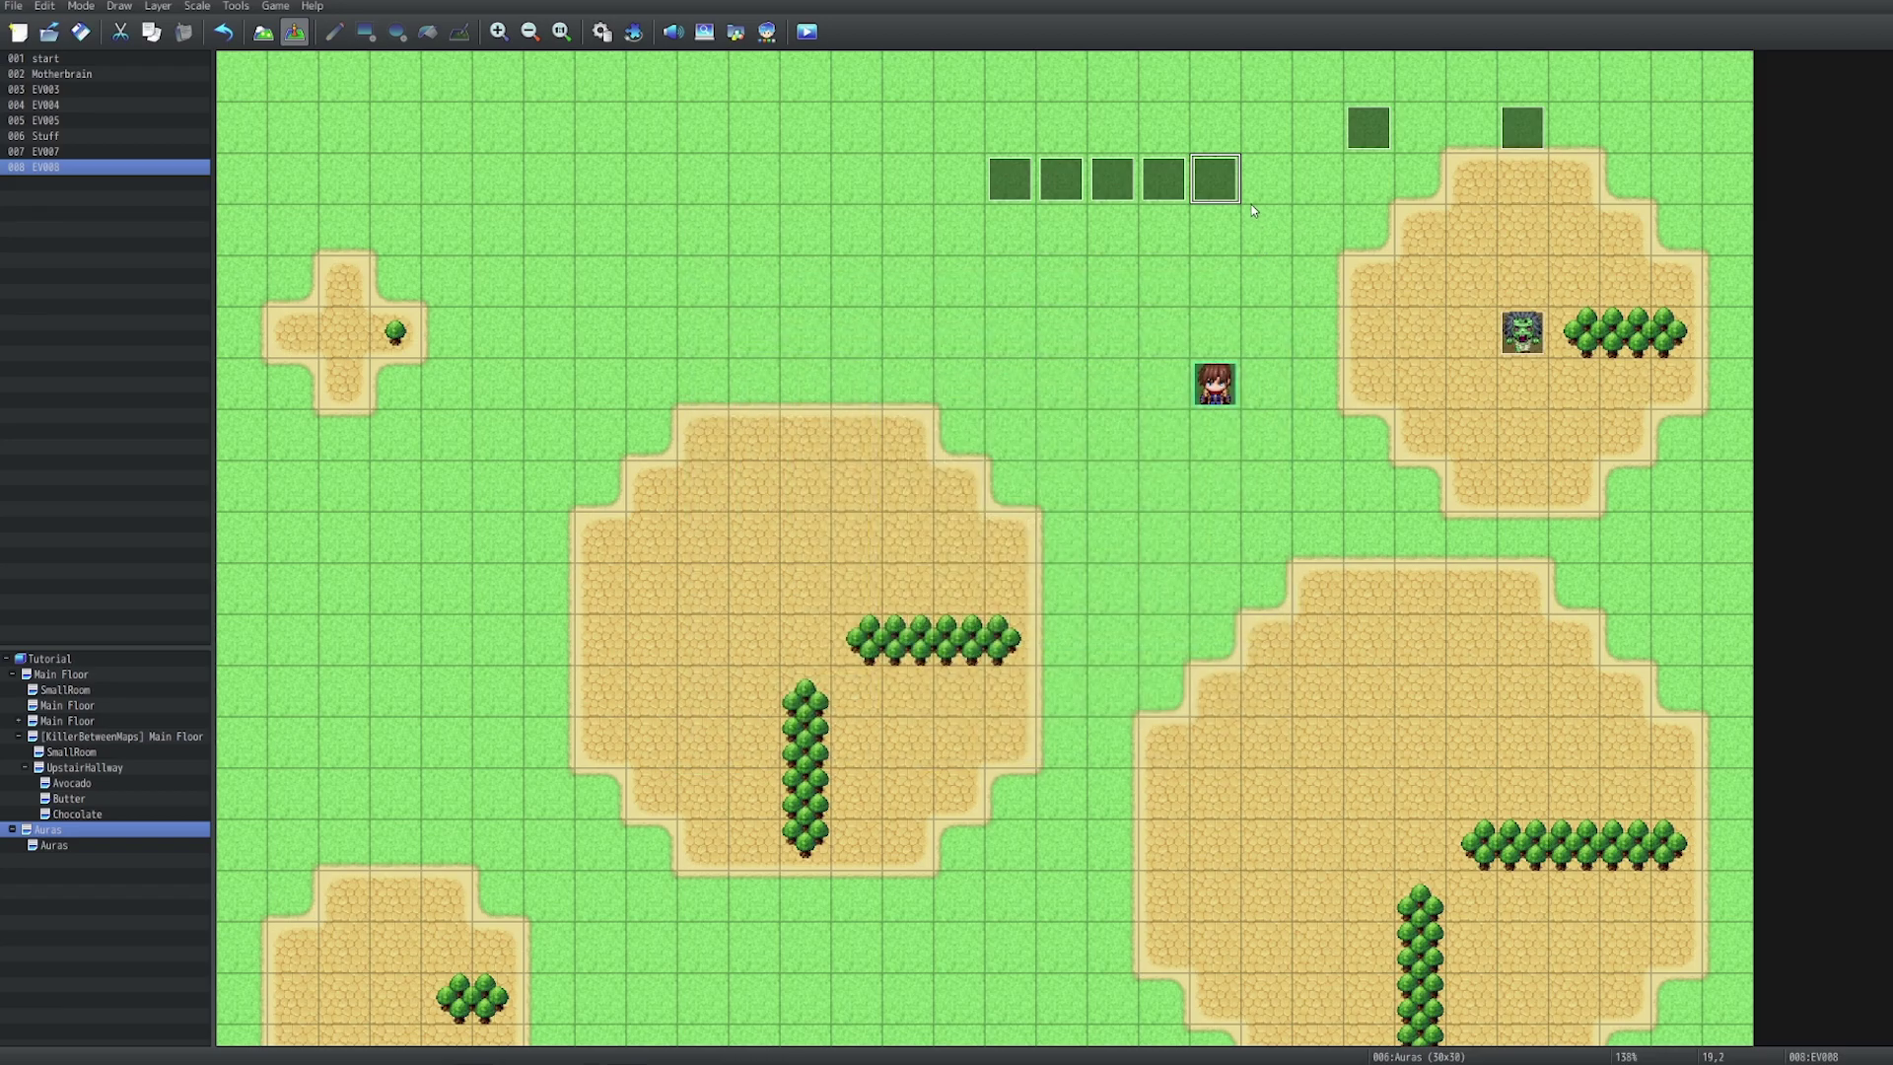
Reopen event EV008 and examine the Wait and TimerTestWait_4Frame variable commands inside its loop
{"action": "key", "text": "Return"}
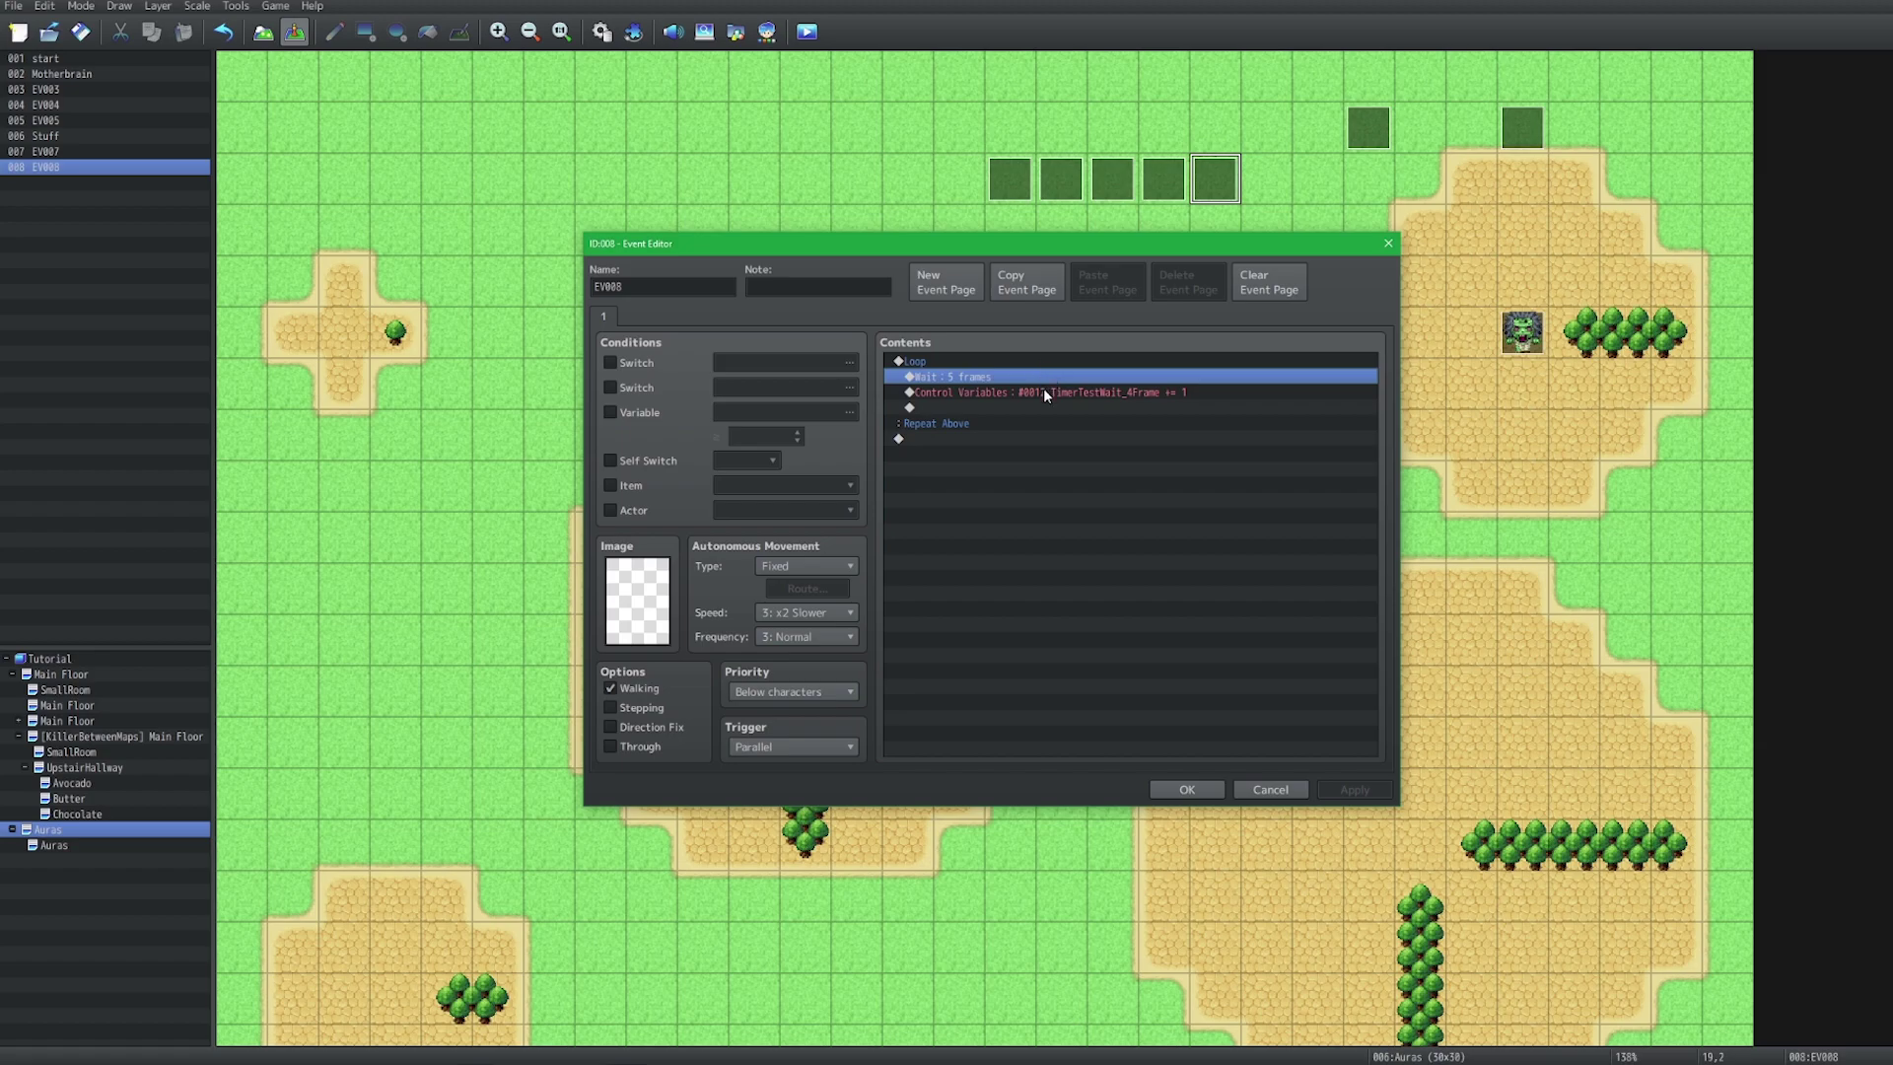
{"action": "left_click", "coordinate": [1045, 392]}
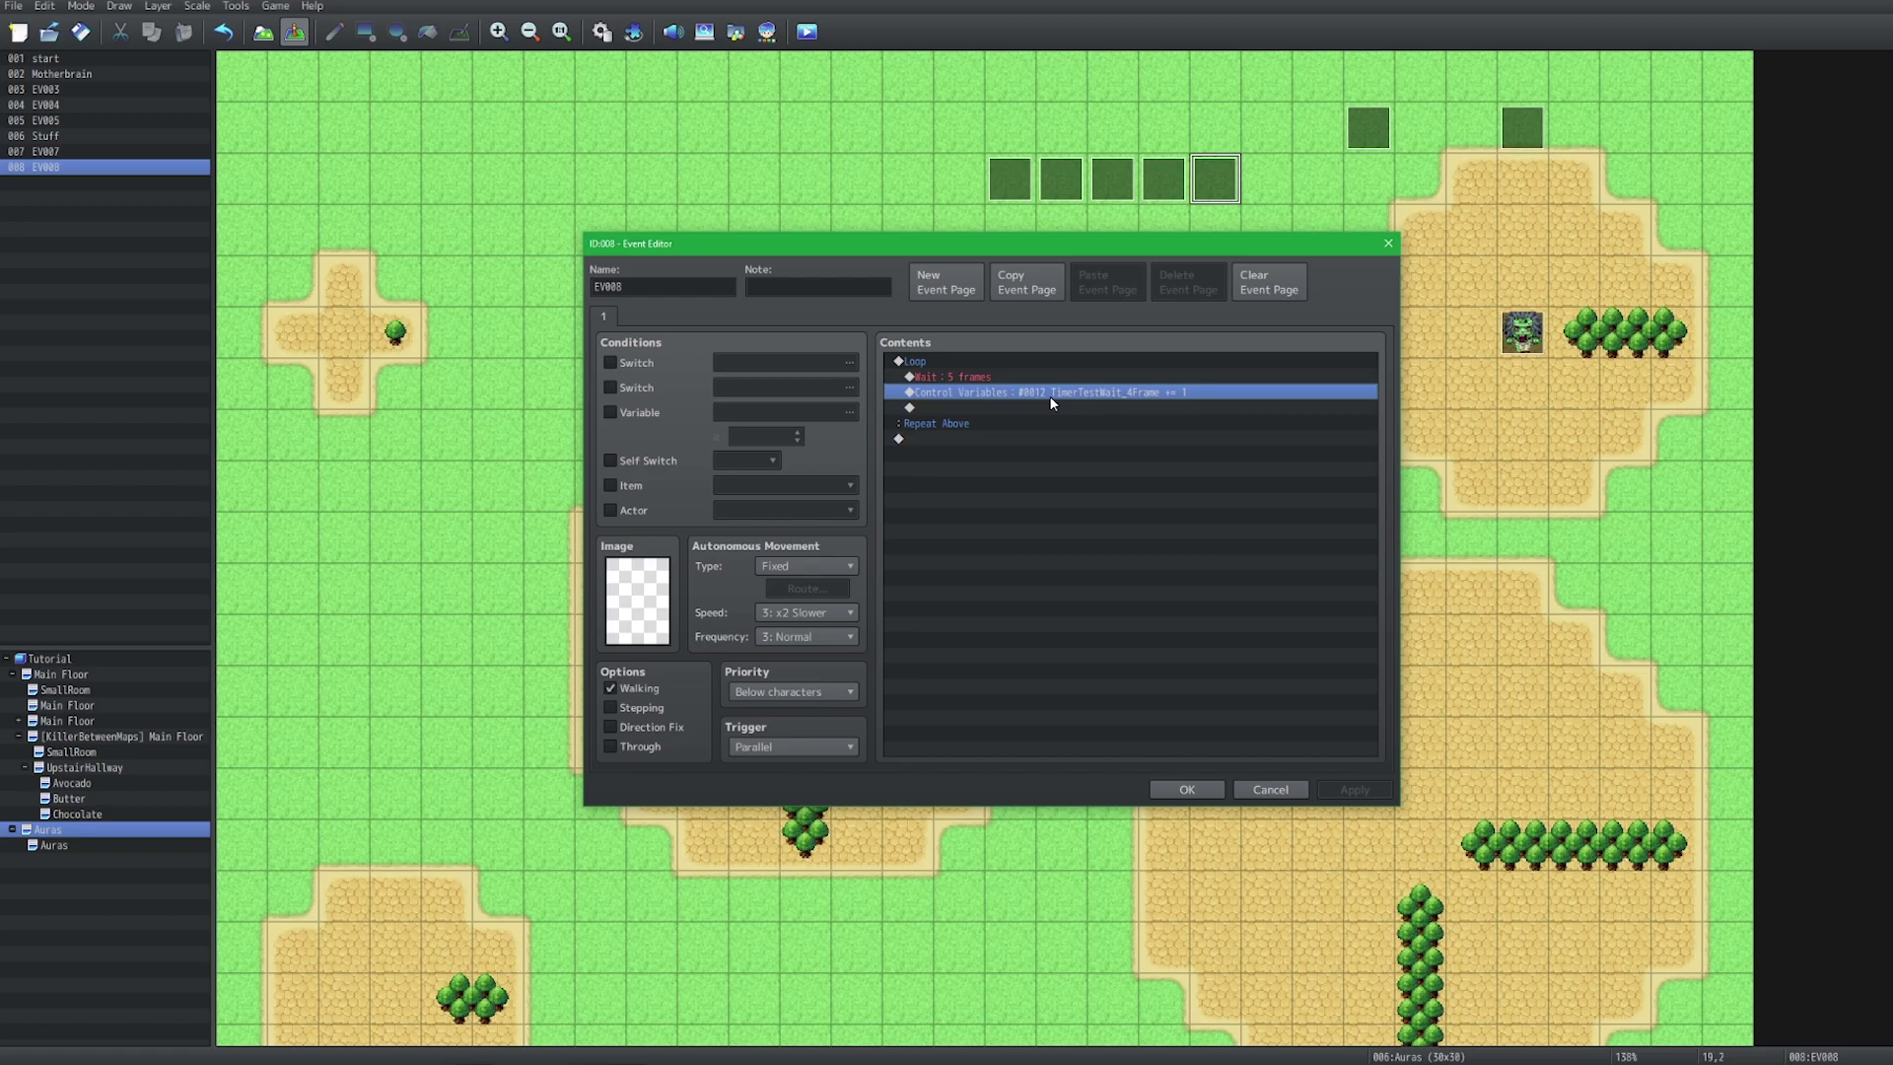
{"action": "left_click", "coordinate": [1059, 377]}
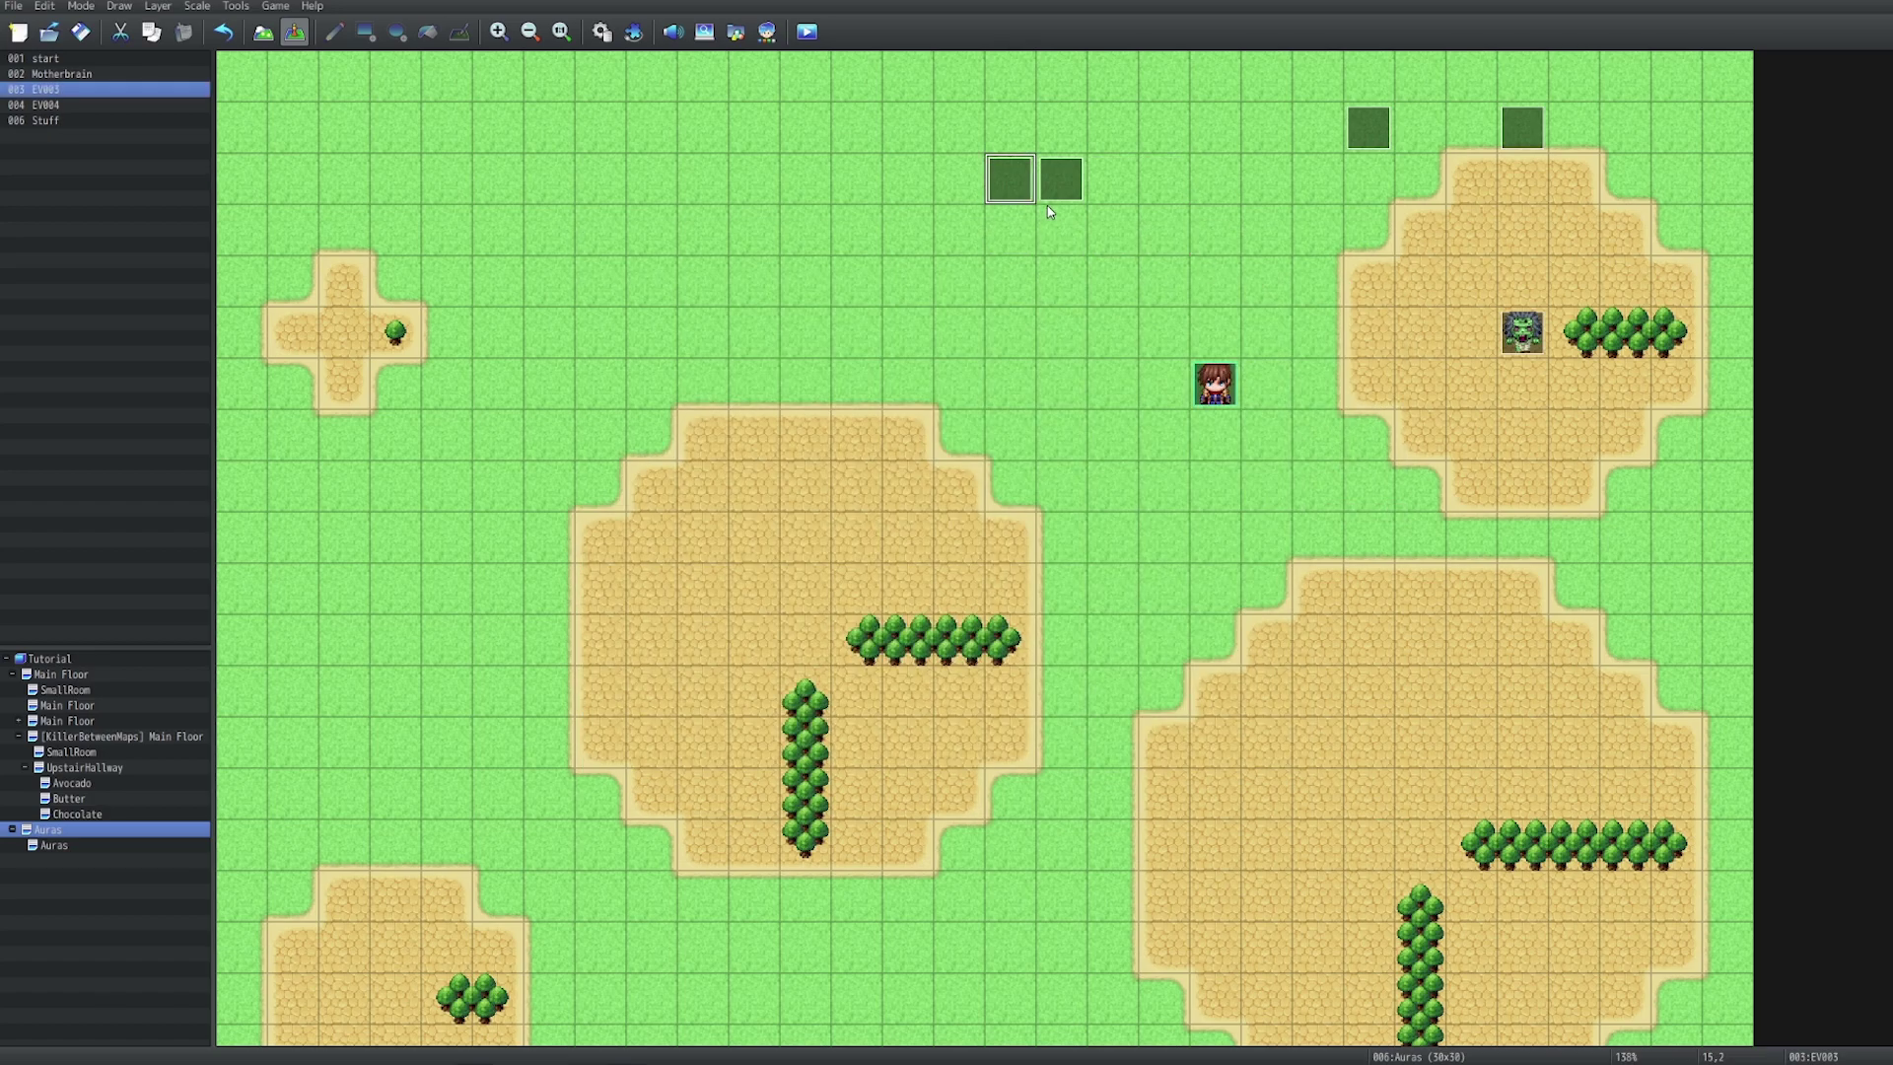
Open event EV003 for editing and bring up its image selection
{"action": "double_click", "coordinate": [1025, 195]}
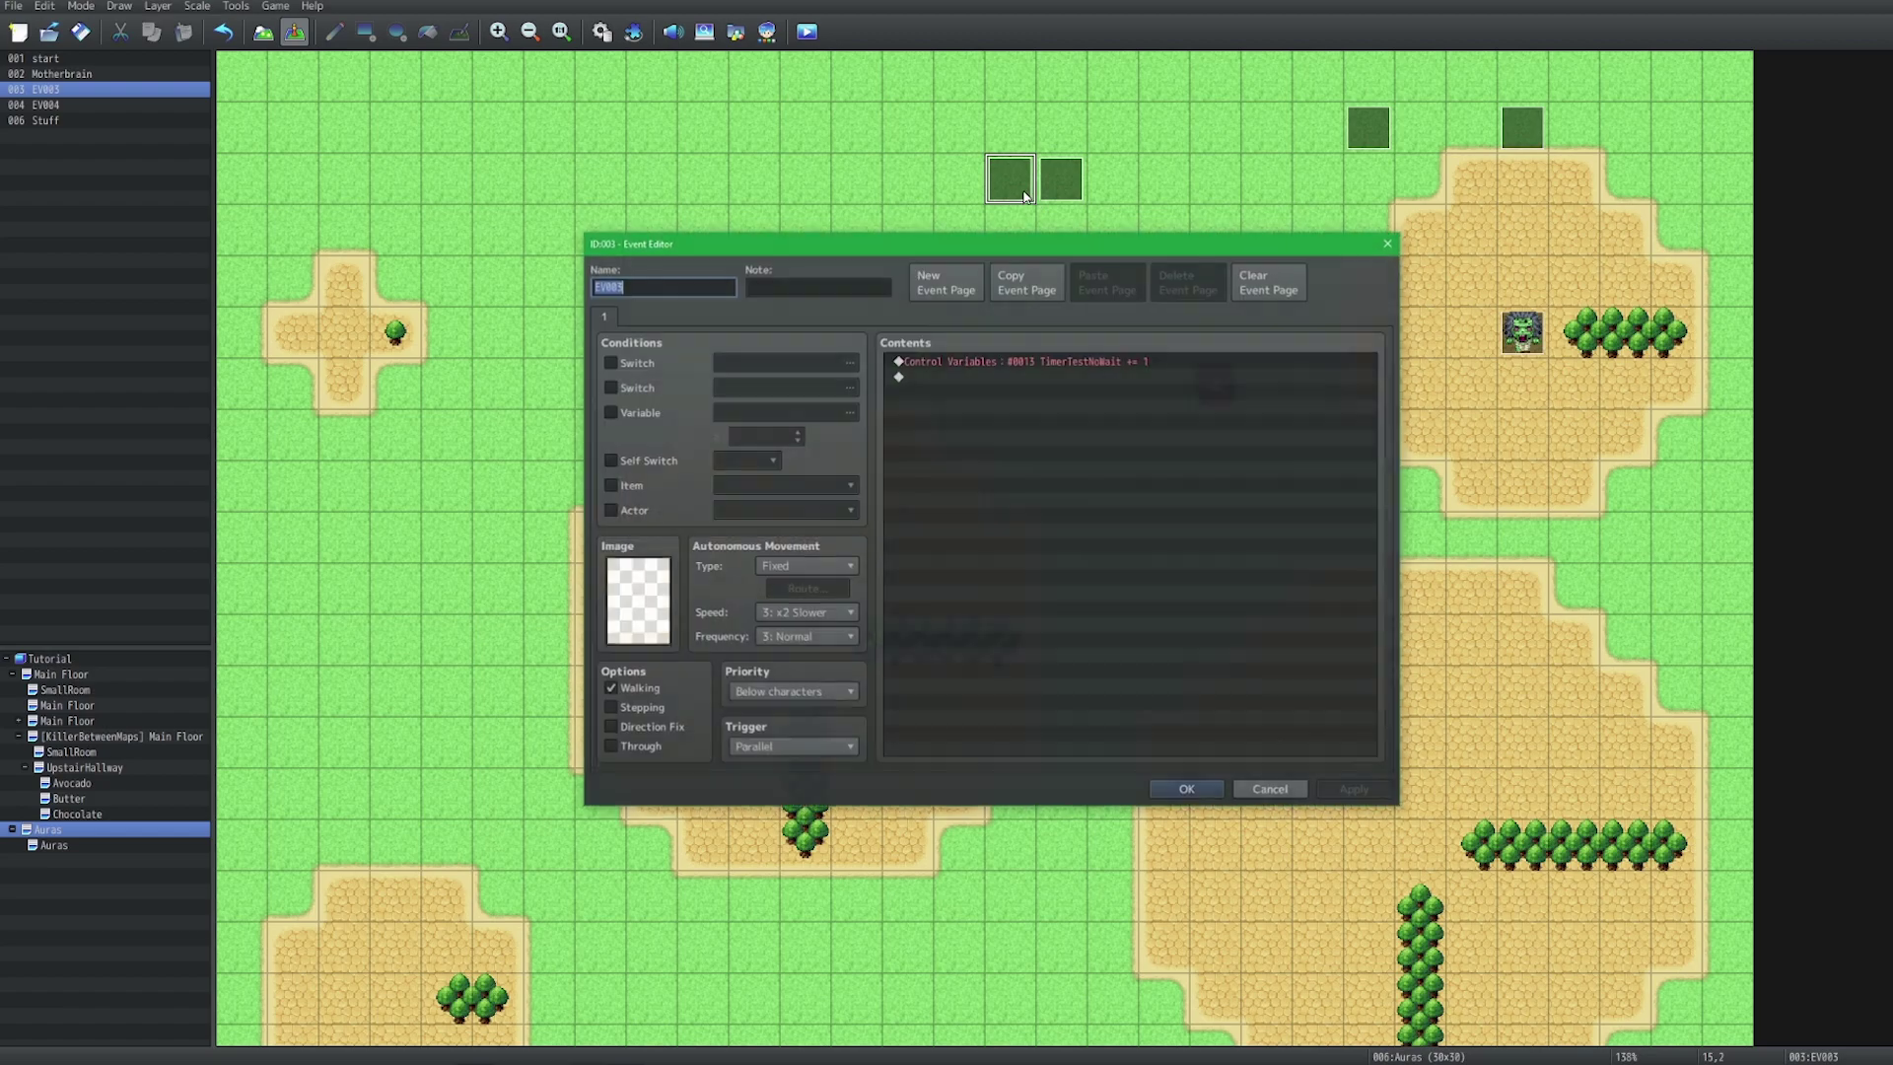
{"action": "double_click", "coordinate": [666, 636]}
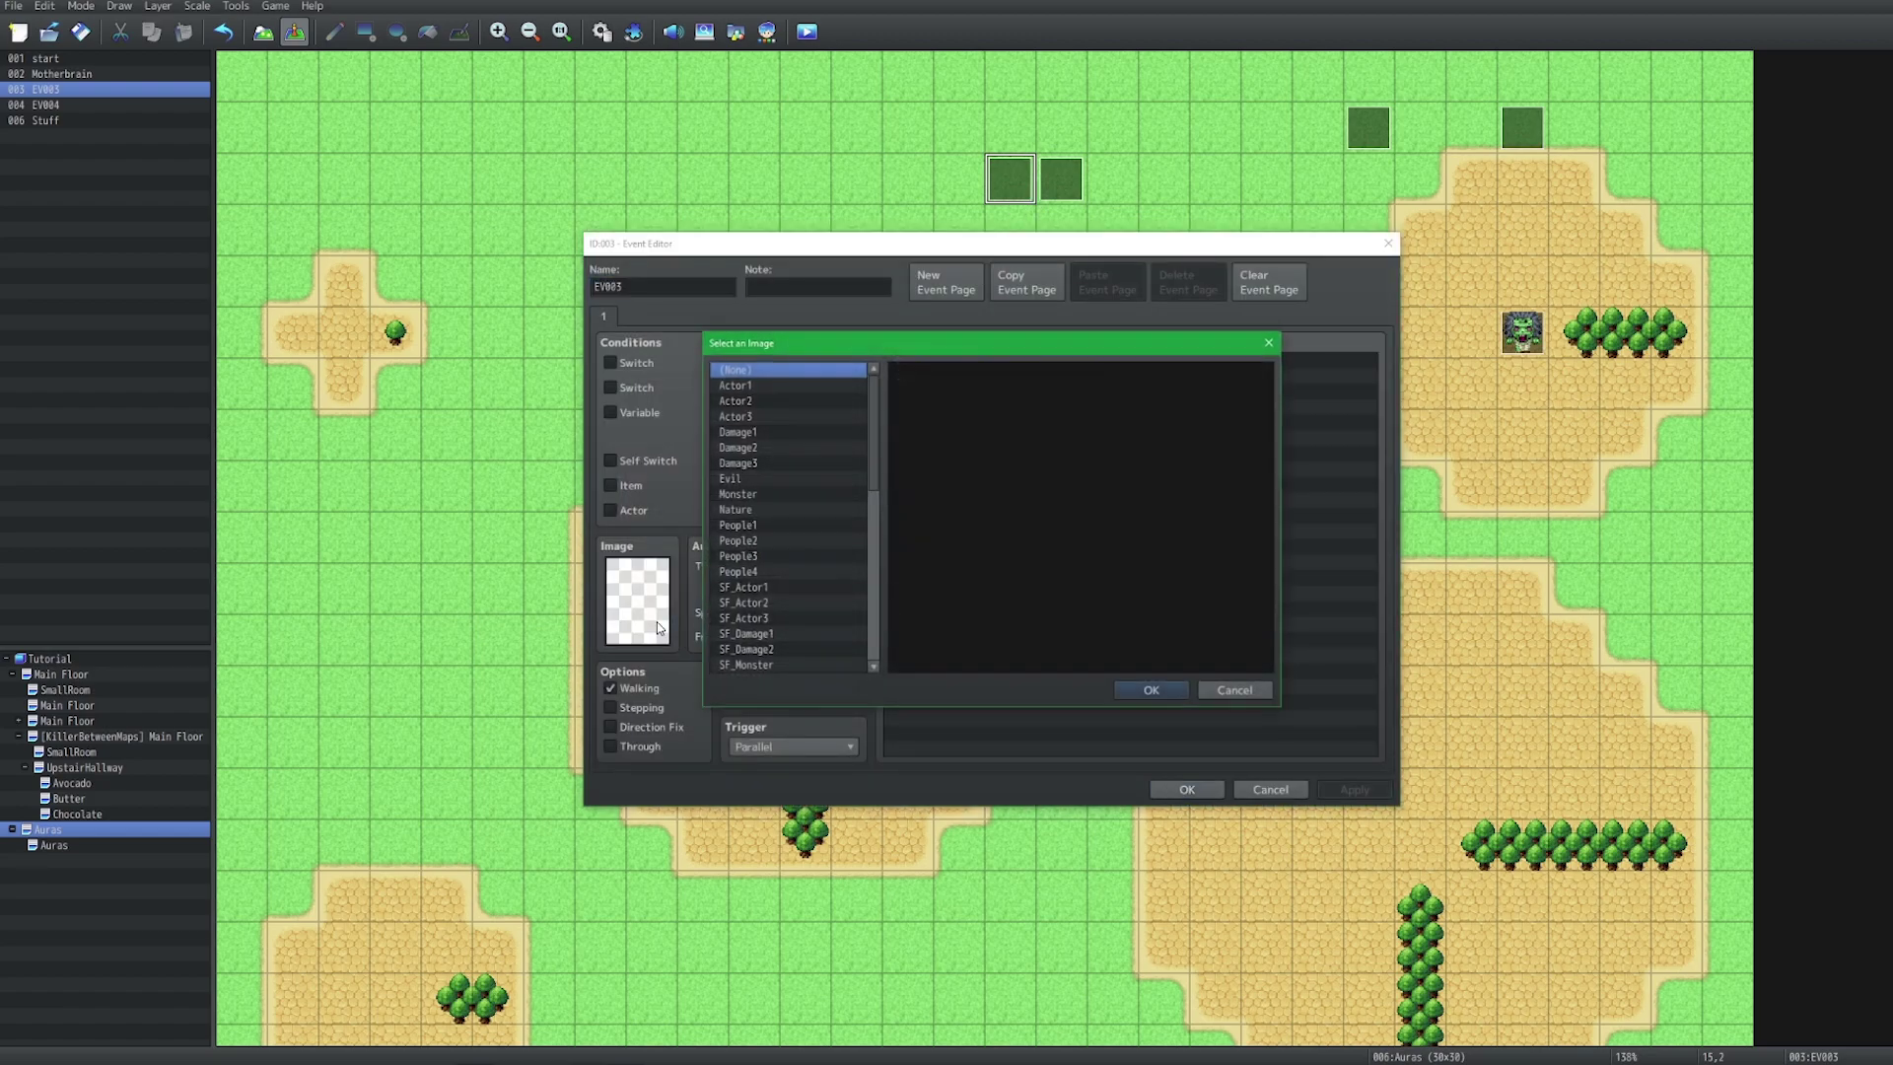